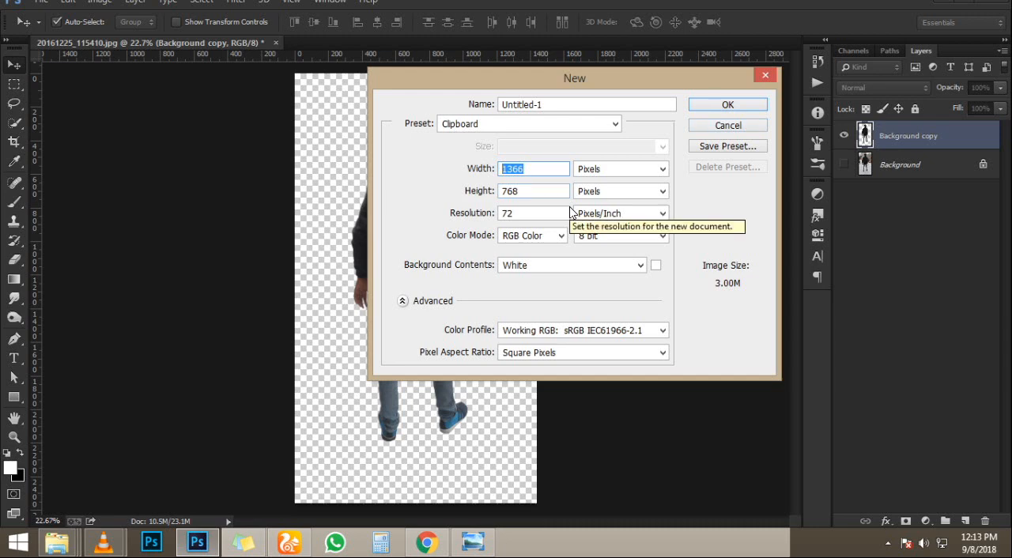
# - Create a new 1400 × 768 px document with a white background and crop it to a portrait canvas about 551 px wide
pyautogui.write('1400')
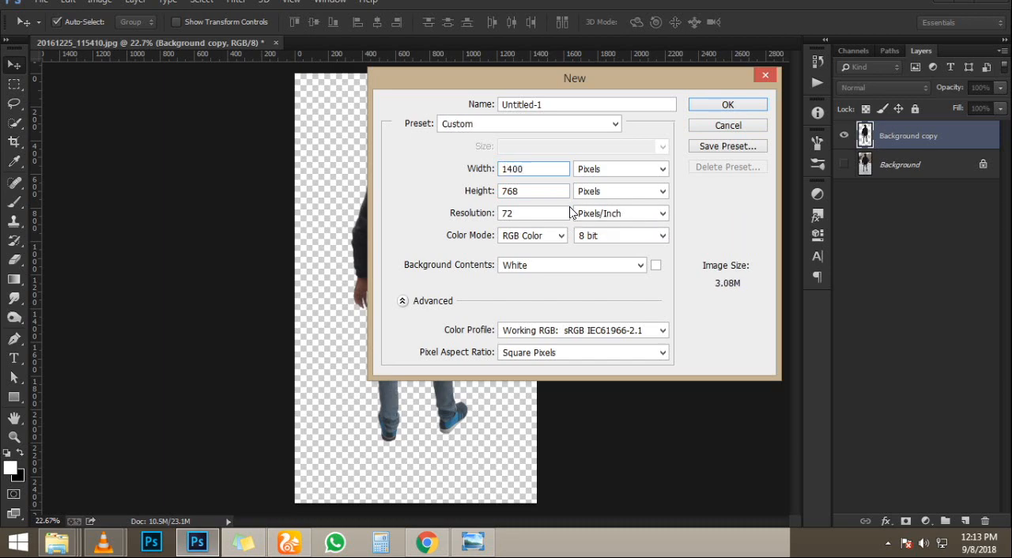
pyautogui.press('Escape')
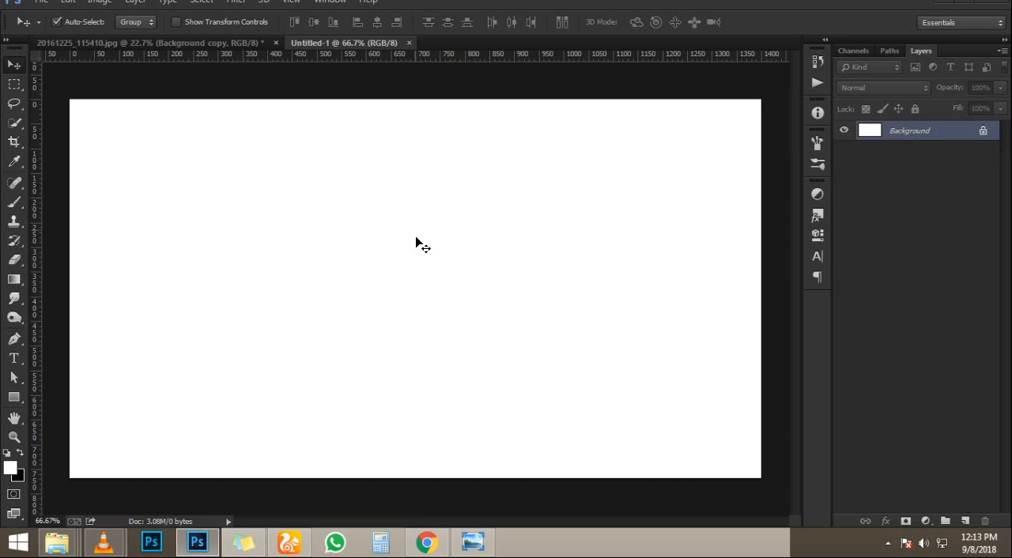
pyautogui.press('c')
pyautogui.moveTo(448, 96); pyautogui.dragTo(829, 494)
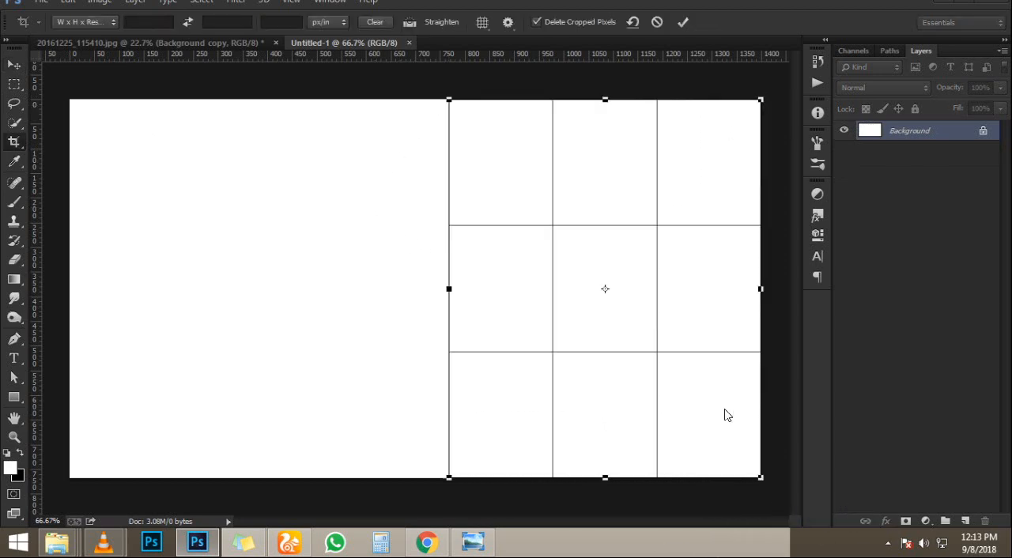
pyautogui.moveTo(457, 287); pyautogui.dragTo(488, 287)
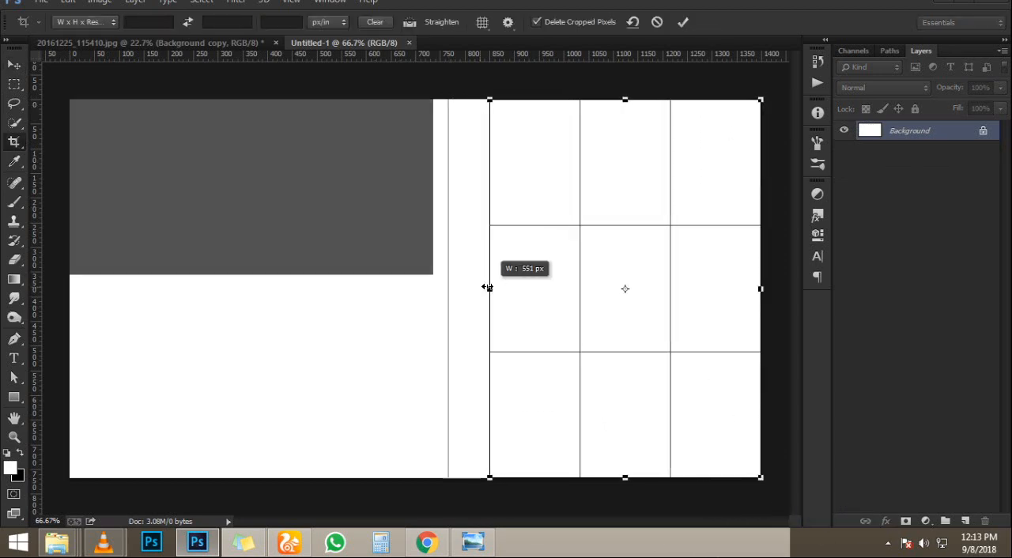
pyautogui.press('Return')
pyautogui.scroll(1, 379, 213)
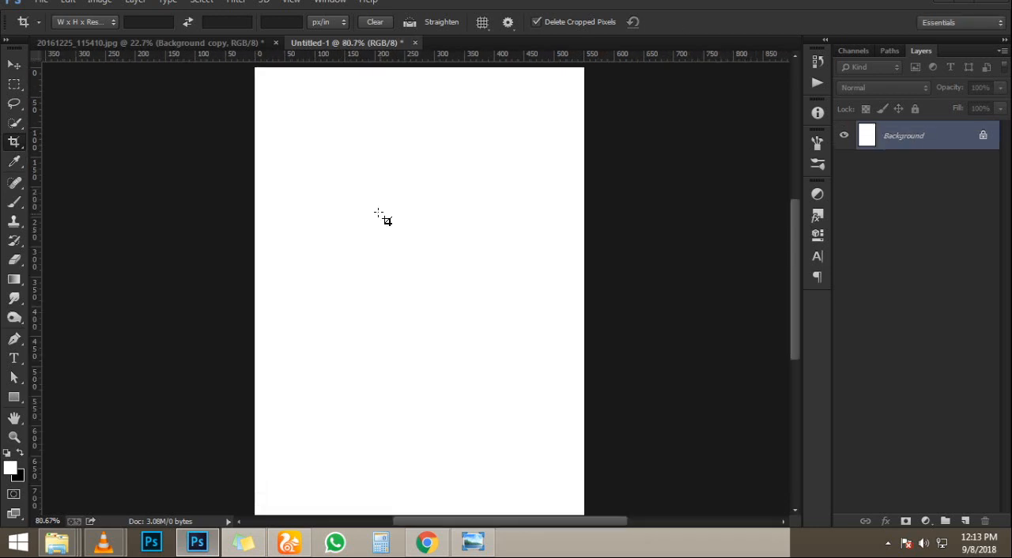
pyautogui.scroll(-1, 378, 213)
pyautogui.press('v')
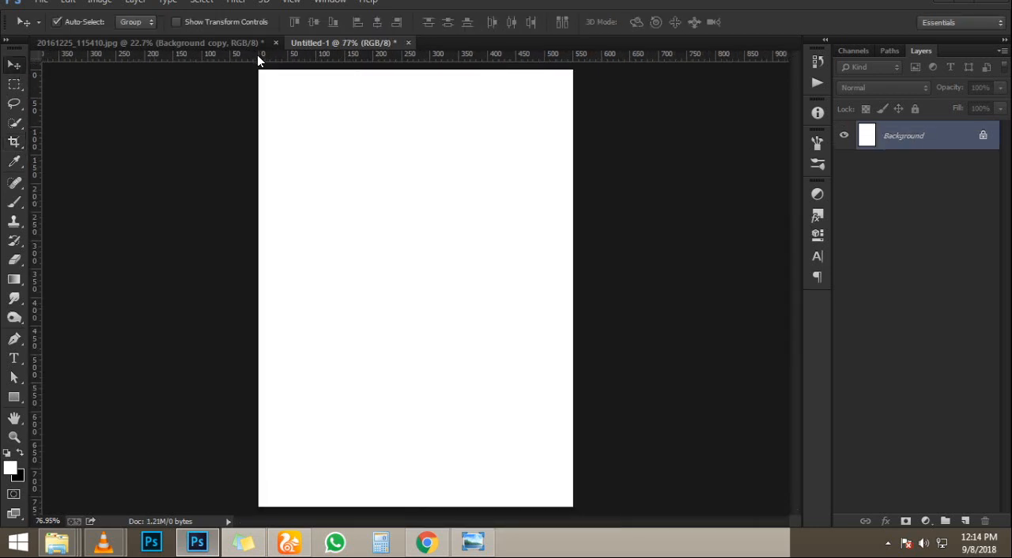
pyautogui.click(265, 45)
pyautogui.click(339, 44)
pyautogui.moveTo(57, 542)
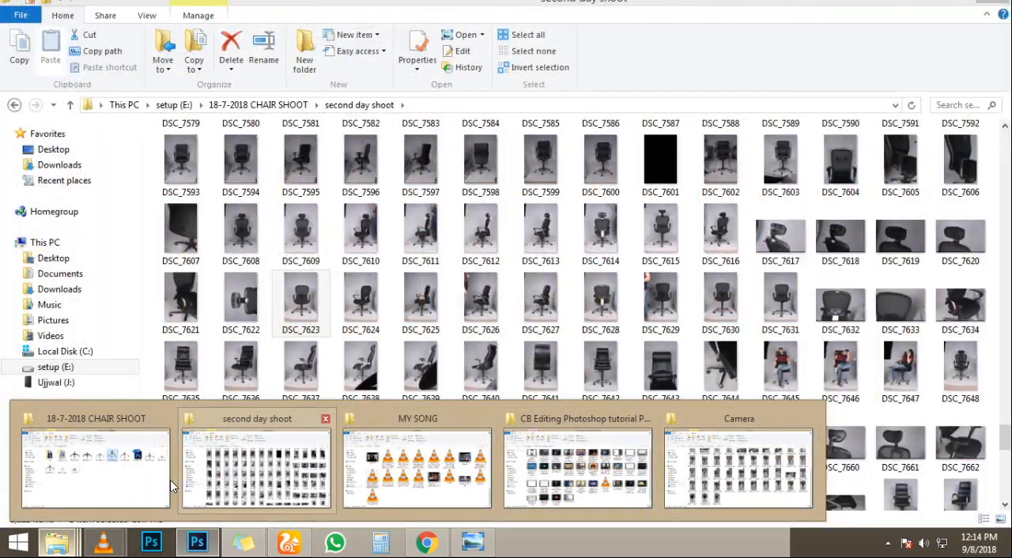
pyautogui.click(118, 481)
pyautogui.click(740, 492)
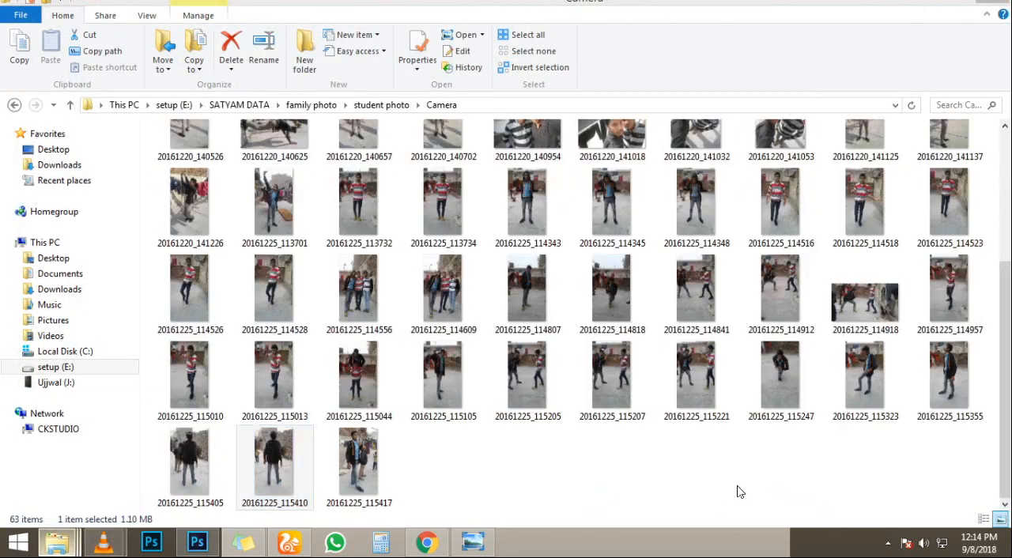
pyautogui.press('BackSpace')
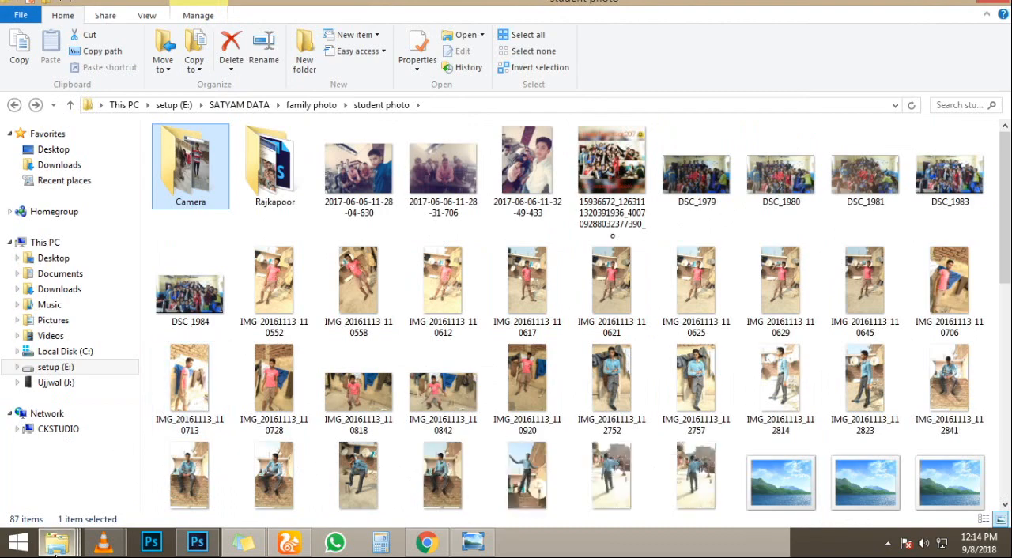
pyautogui.moveTo(57, 543)
pyautogui.click(593, 458)
pyautogui.press('BackSpace')
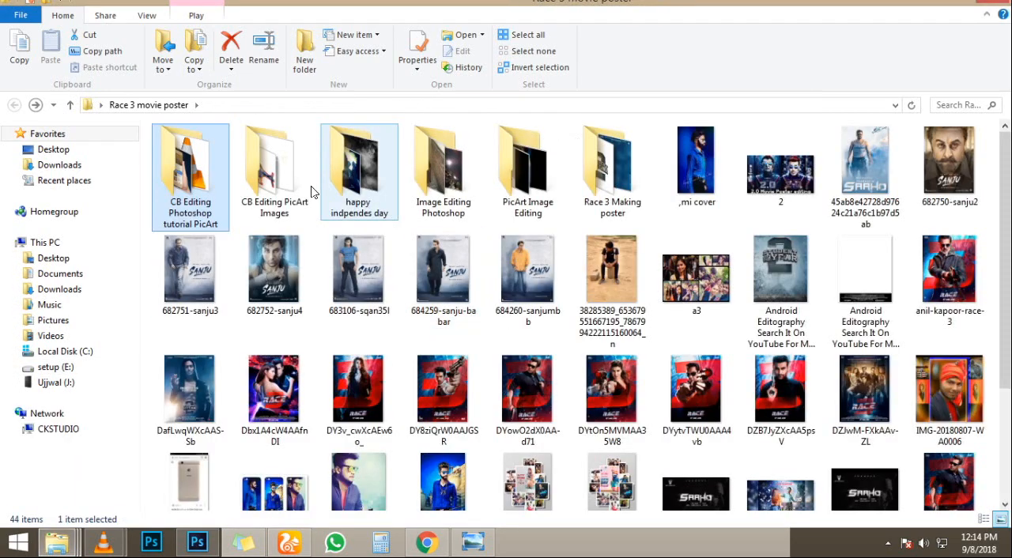
pyautogui.doubleClick(340, 147)
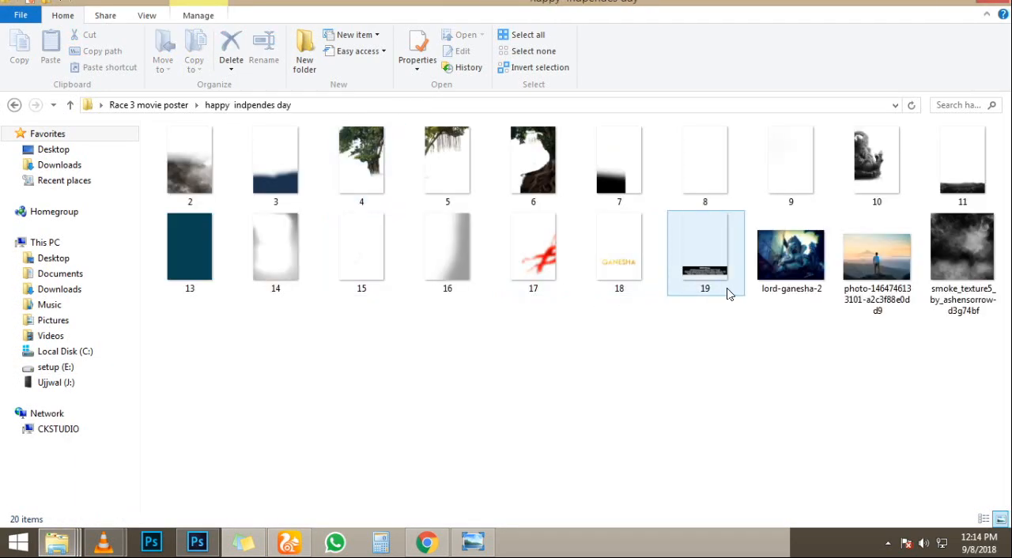
pyautogui.moveTo(888, 264); pyautogui.dragTo(464, 235)
pyautogui.press('Return')
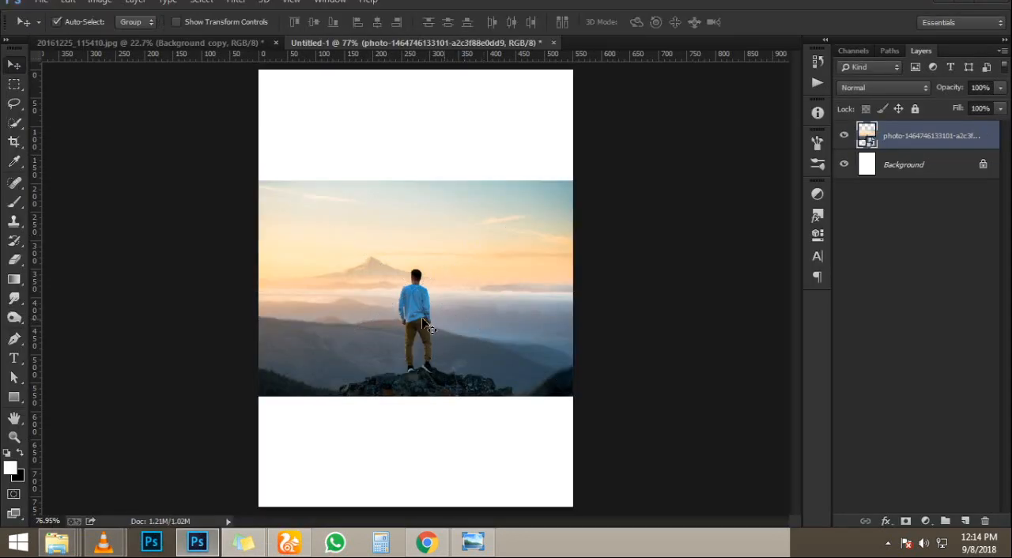
# - Trace the outline of the rock under the man's feet with a Pen tool path
pyautogui.scroll(10, 452, 299)
pyautogui.scroll(-6, 452, 299)
pyautogui.scroll(1, 453, 299)
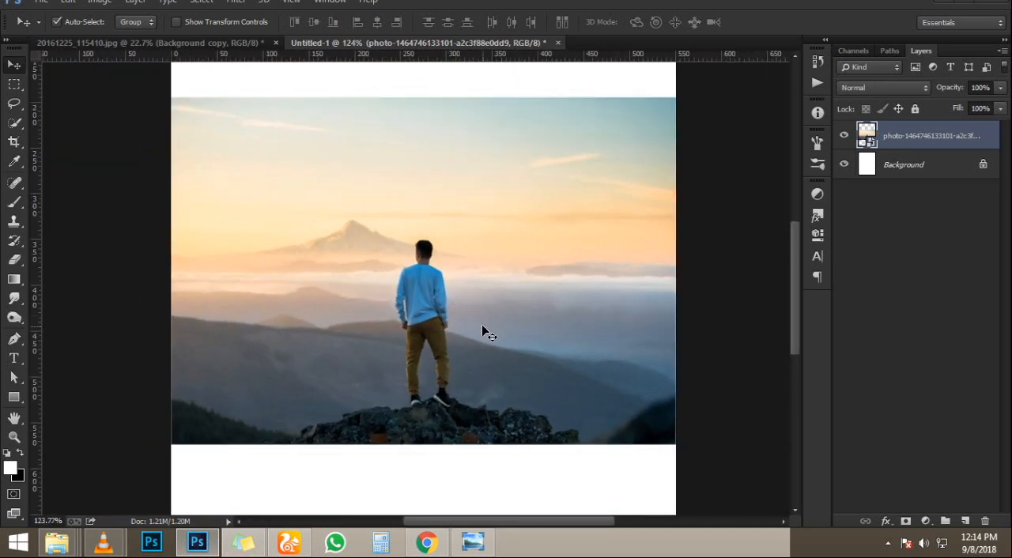
pyautogui.press('p')
pyautogui.scroll(5, 328, 447)
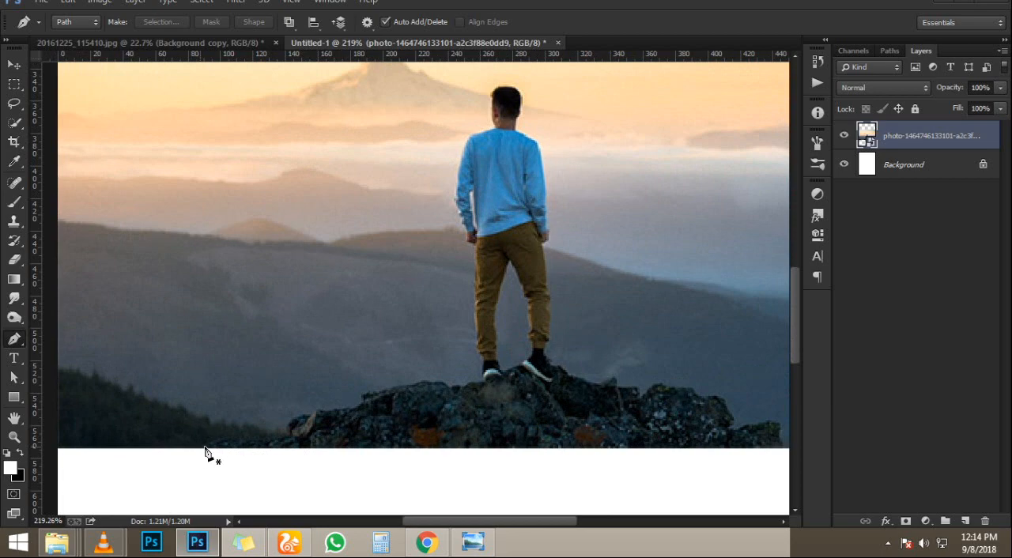
pyautogui.click(245, 439)
pyautogui.click(284, 442)
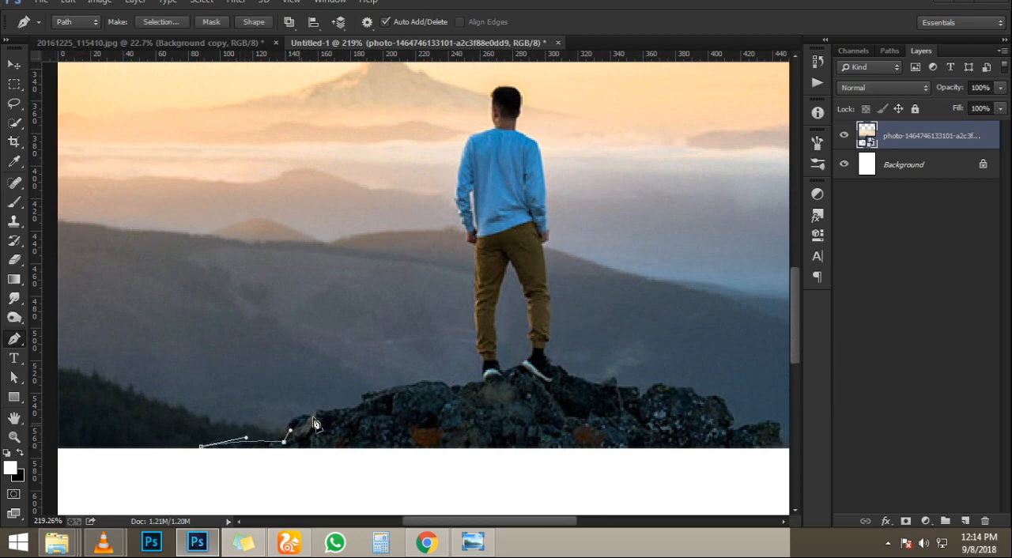
pyautogui.moveTo(315, 418); pyautogui.dragTo(455, 380)
pyautogui.click(455, 387)
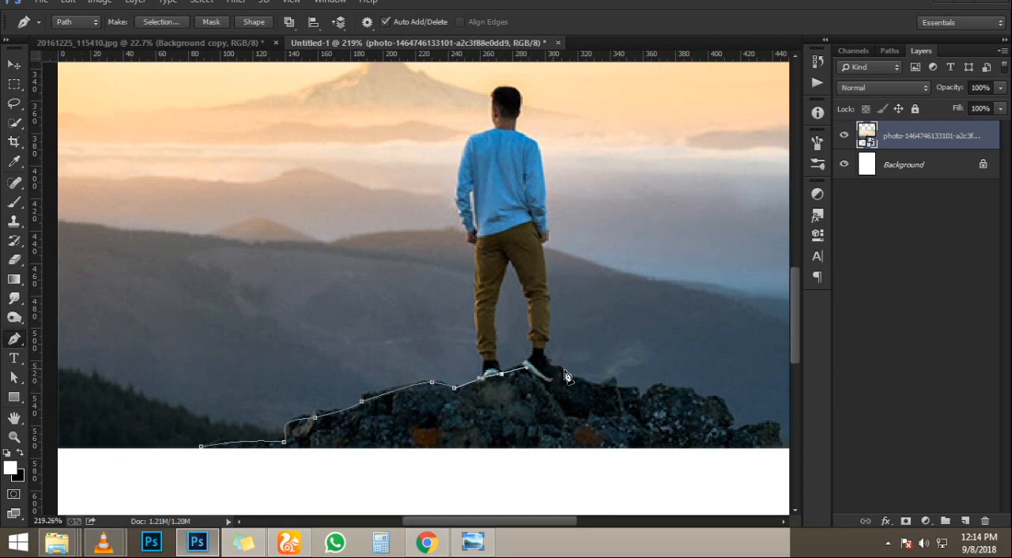
pyautogui.moveTo(554, 371); pyautogui.dragTo(504, 409)
pyautogui.click(642, 399)
pyautogui.scroll(3, 489, 400)
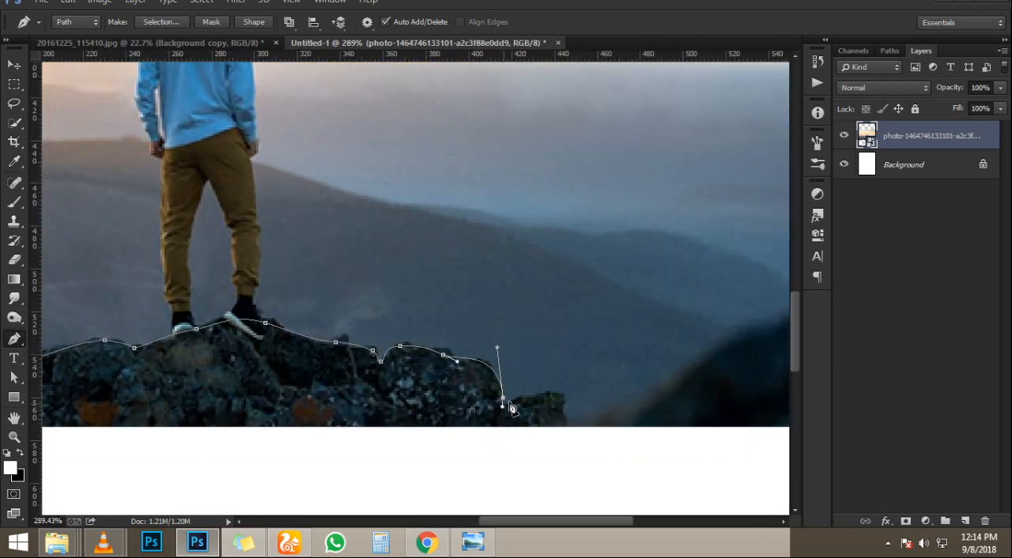
pyautogui.moveTo(562, 393); pyautogui.dragTo(567, 410)
pyautogui.hscroll(-5, 554, 418)
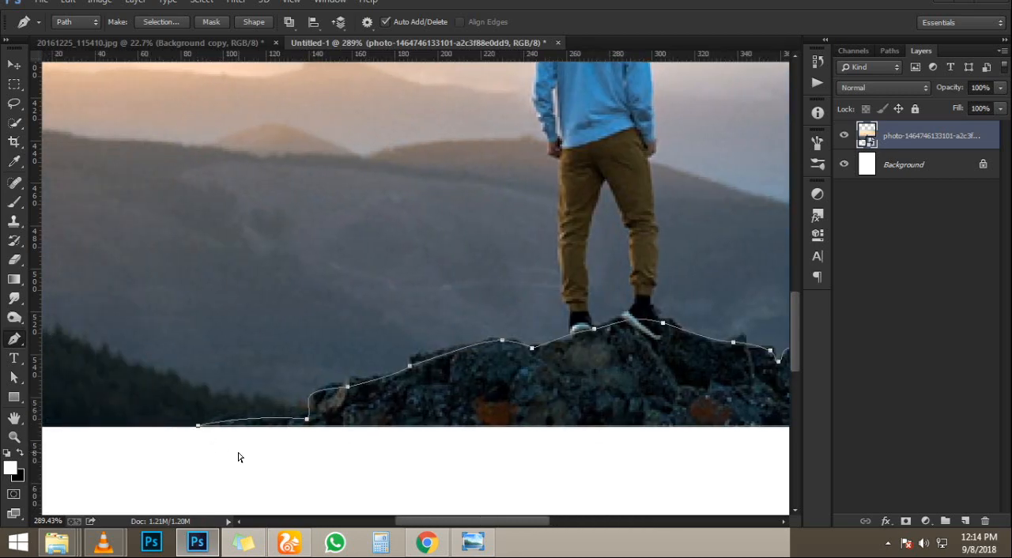
# - Turn the path into a selection, copy the rock to its own layer and delete the original photo layer
pyautogui.hotkey('ctrl', 'Return')
pyautogui.hotkey('ctrl', 'j')
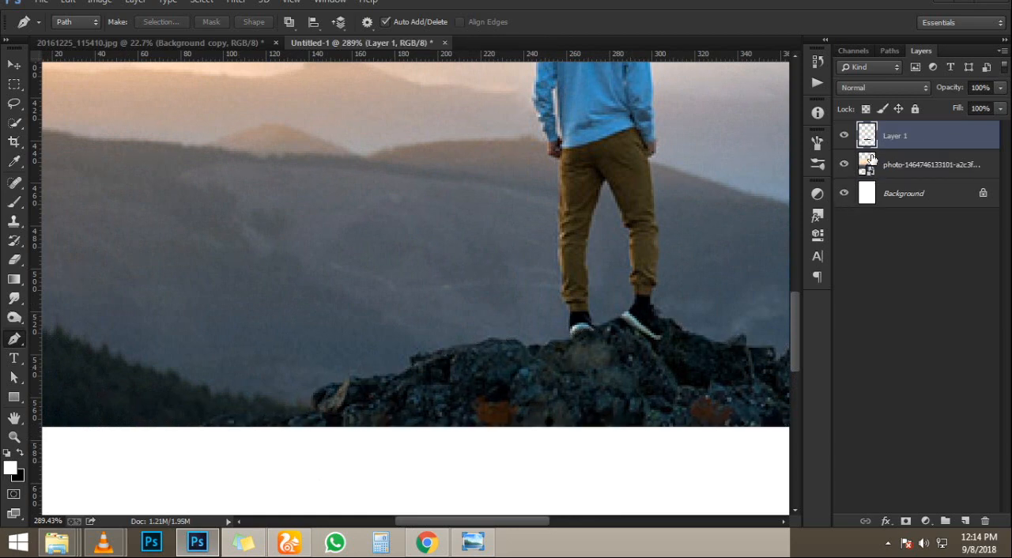
pyautogui.click(870, 164)
pyautogui.press('Delete')
pyautogui.hotkey('ctrl', '0')
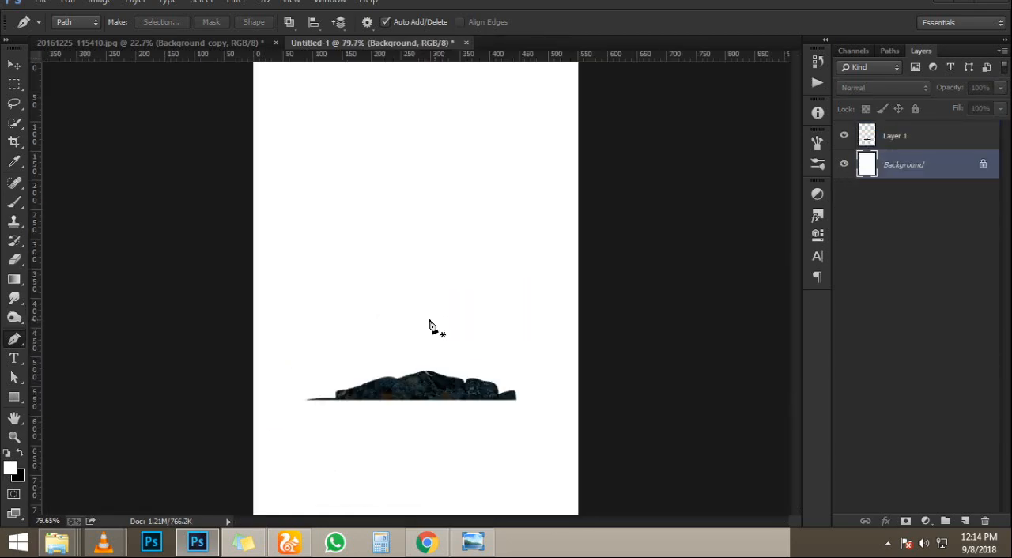
# - Enlarge the rock on Layer 1 to span the canvas width and move it to the canvas's bottom edge
pyautogui.press('v')
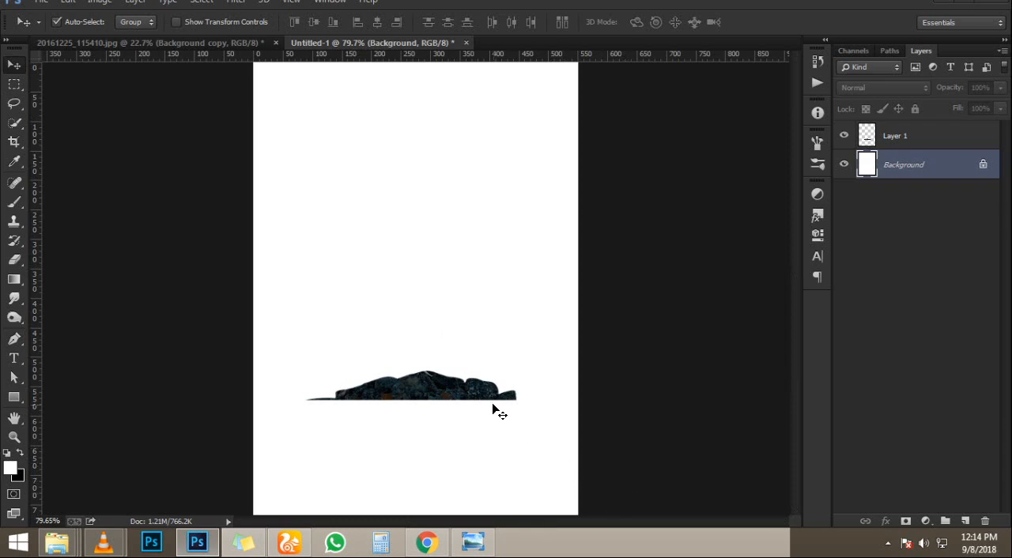
pyautogui.click(947, 148)
pyautogui.hotkey('ctrl', 't')
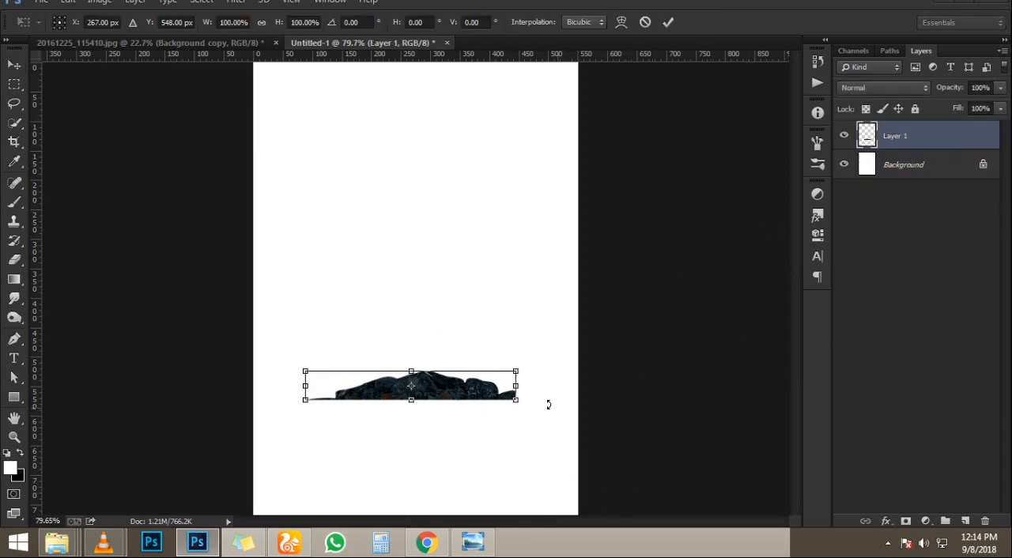
pyautogui.moveTo(515, 400); pyautogui.dragTo(601, 443)
pyautogui.moveTo(482, 399); pyautogui.dragTo(464, 484)
pyautogui.press('Return')
pyautogui.scroll(-1, 479, 342)
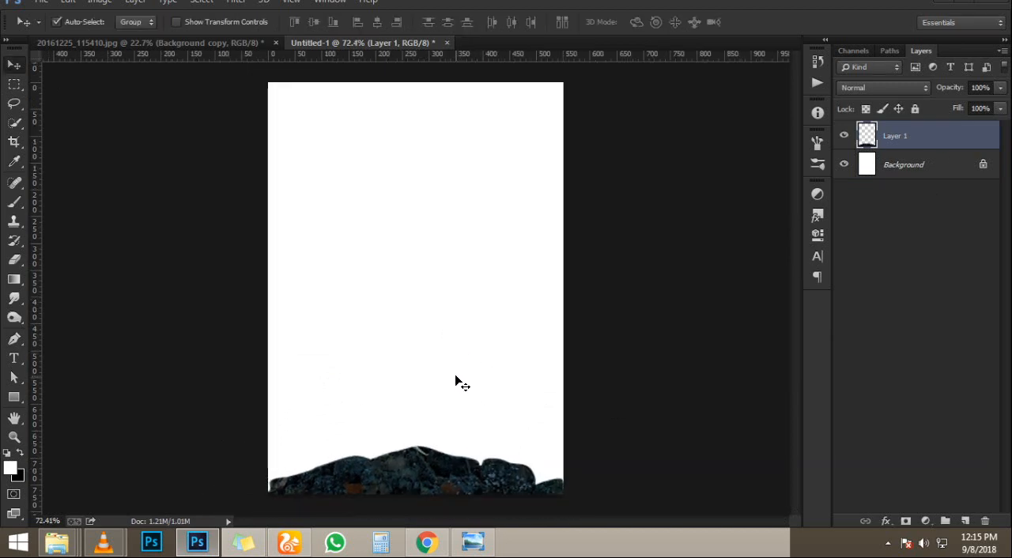
# - Place heavy_clouds_eight___by_arca_stock from the "cloud" search results into the poster between the Background and the rock layer
pyautogui.click(472, 542)
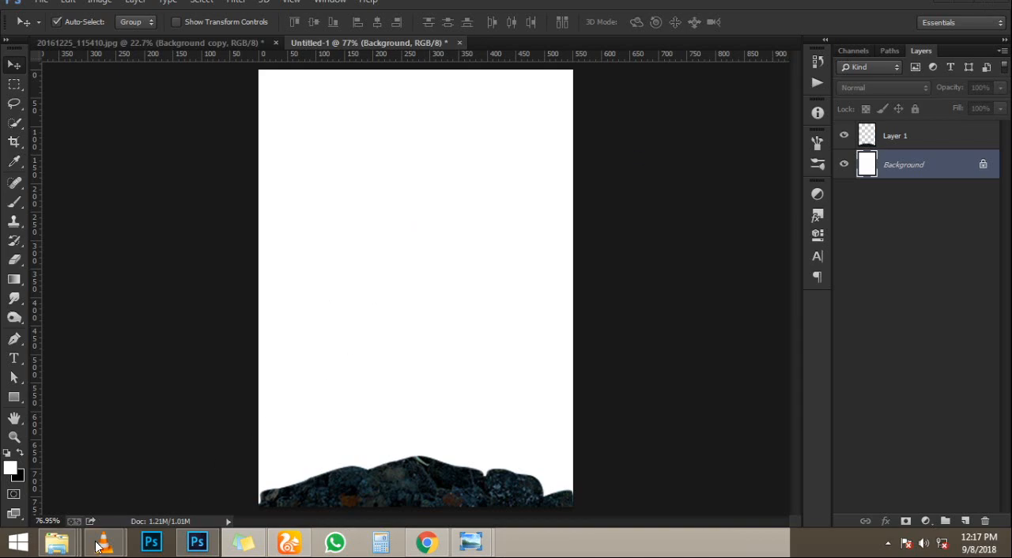
pyautogui.moveTo(57, 542)
pyautogui.click(728, 461)
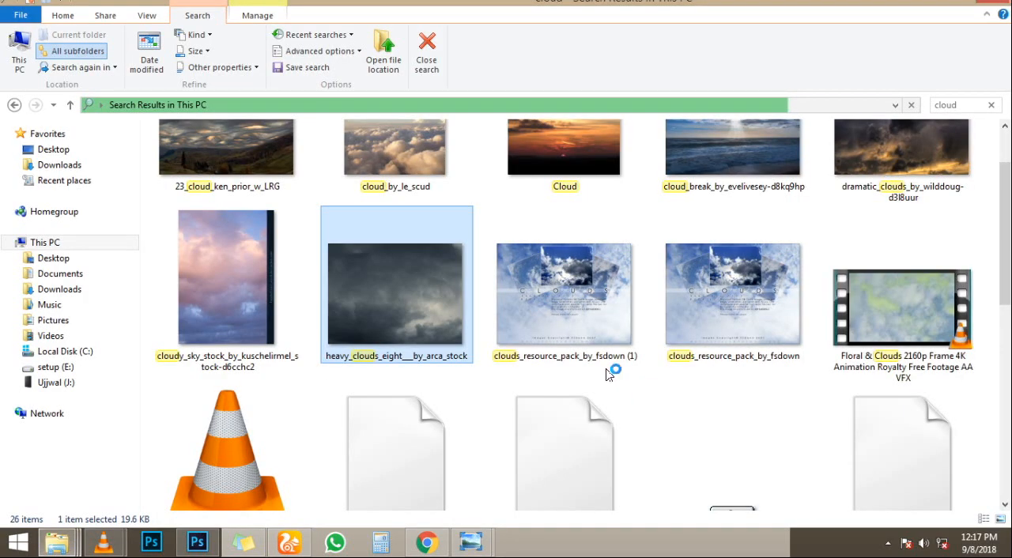
pyautogui.scroll(-1, 808, 294)
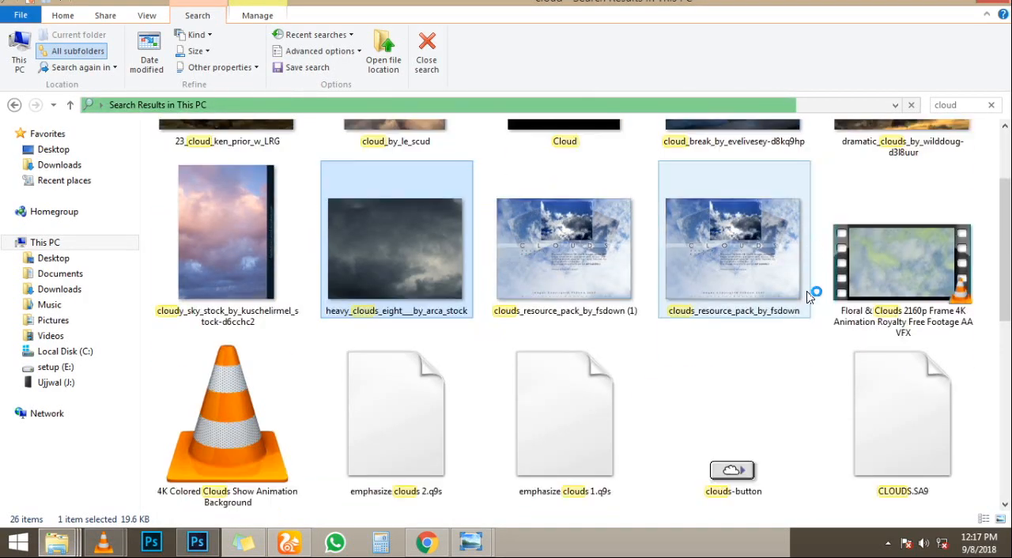
pyautogui.scroll(-6, 829, 293)
pyautogui.scroll(8, 834, 291)
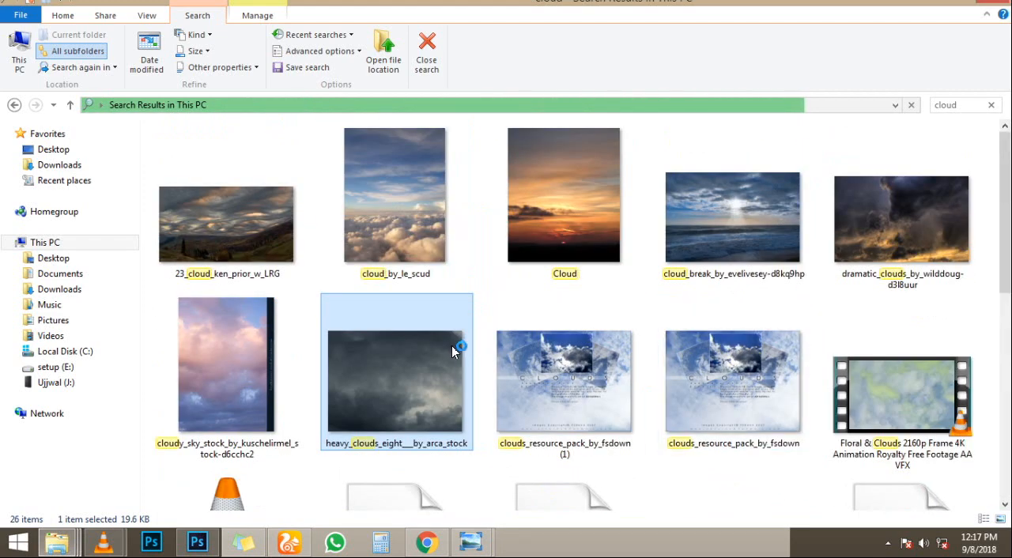
pyautogui.moveTo(421, 371); pyautogui.dragTo(438, 276)
# - Rotate the placed cloud image 90 degrees and scale it to about 127.5% so it covers the whole canvas
pyautogui.moveTo(669, 296); pyautogui.dragTo(411, 516)
pyautogui.moveTo(536, 447); pyautogui.dragTo(578, 497)
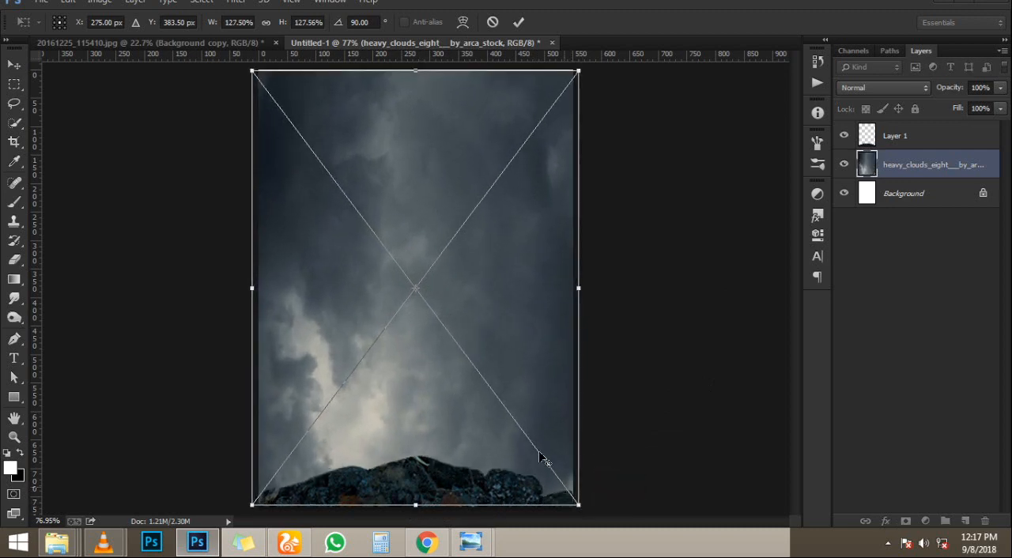
pyautogui.moveTo(516, 408); pyautogui.dragTo(511, 395)
pyautogui.press('Return')
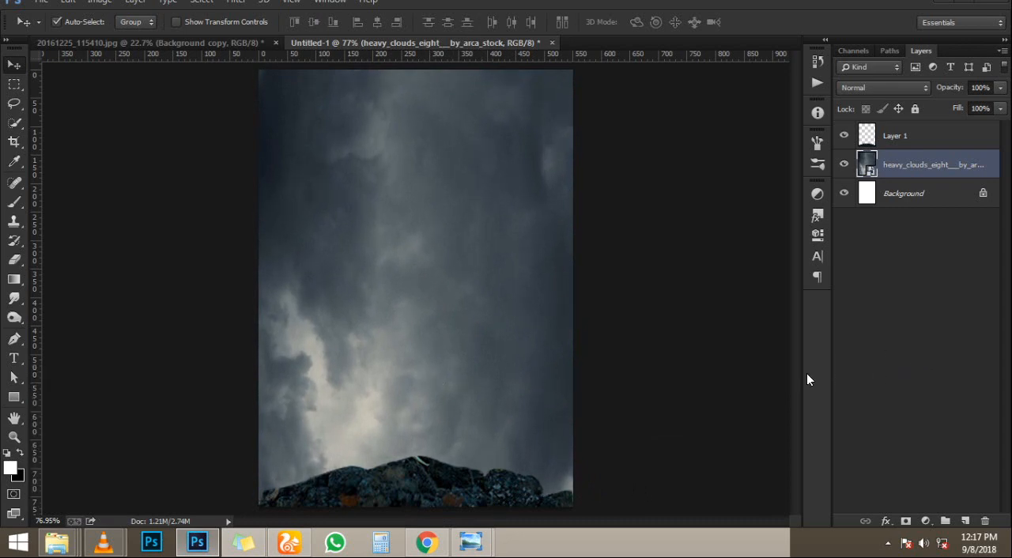
# - Rasterize the cloud layer and tint it teal with a Color Balance adjustment layer on the midtones
pyautogui.rightClick(899, 176)
pyautogui.click(661, 208)
pyautogui.click(926, 521)
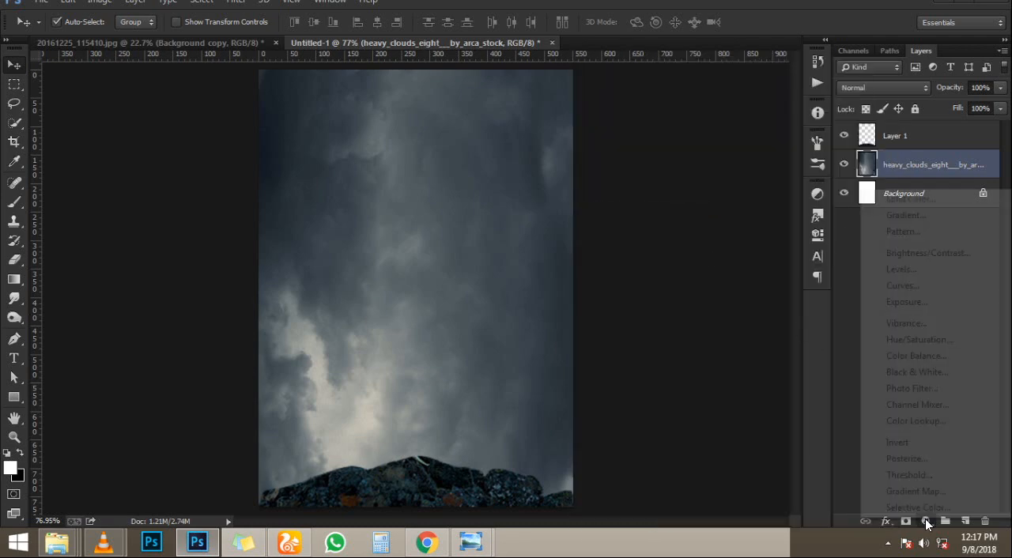
pyautogui.click(911, 355)
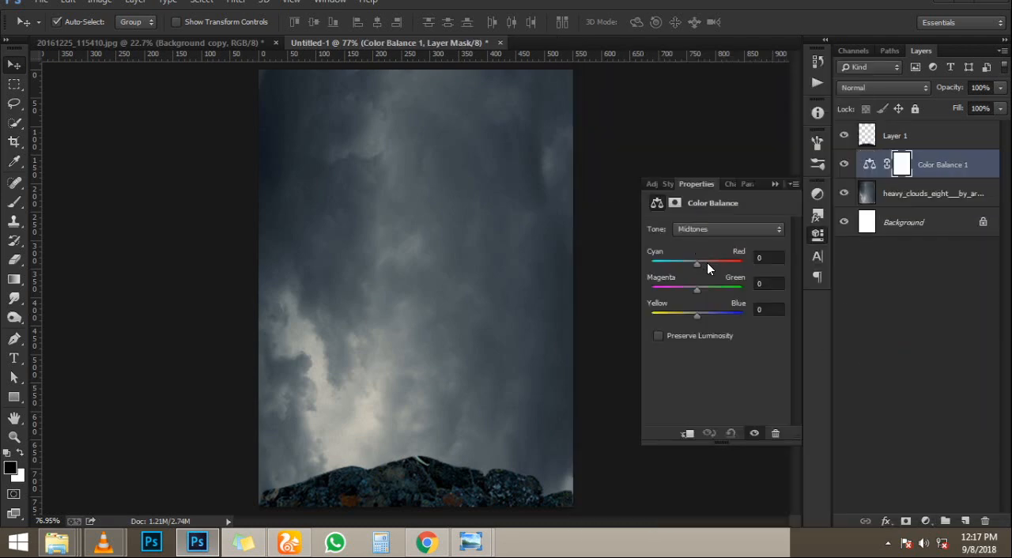
pyautogui.moveTo(712, 267); pyautogui.dragTo(708, 290)
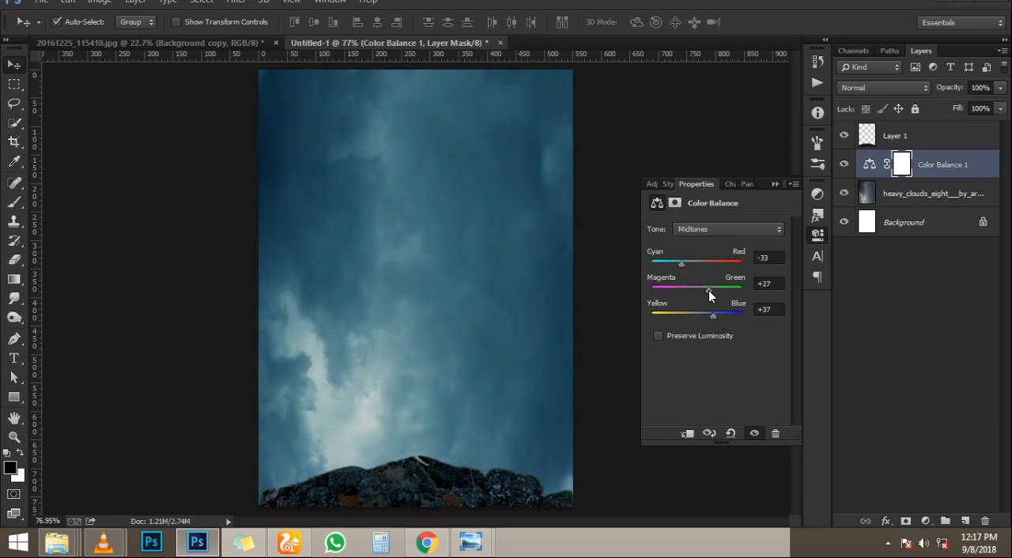
pyautogui.click(774, 184)
pyautogui.scroll(2, 463, 419)
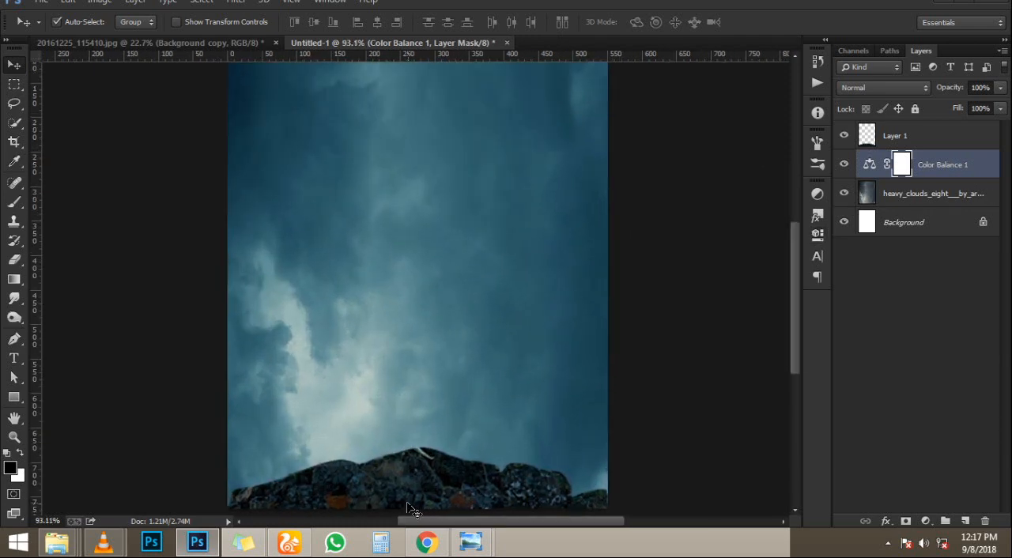
pyautogui.press('e')
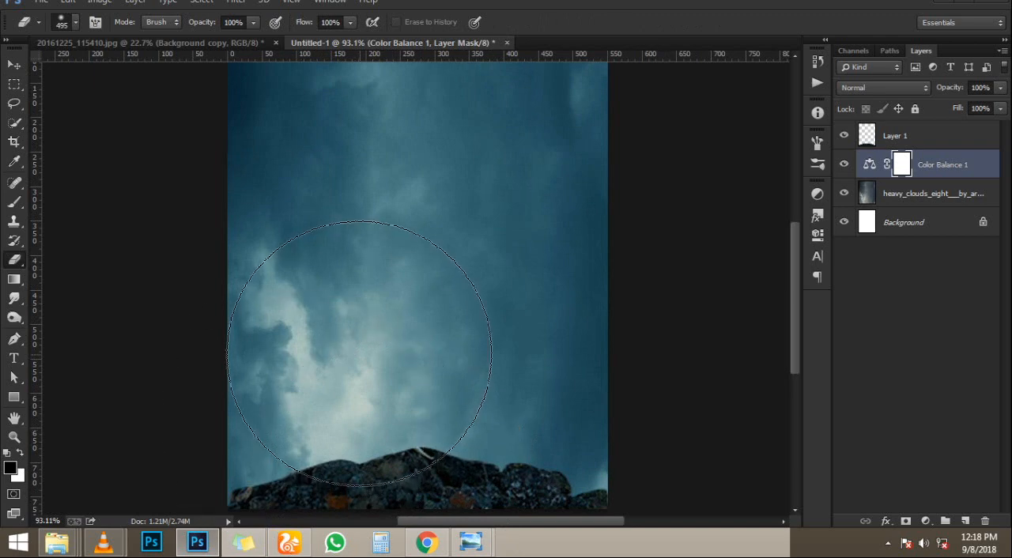
pyautogui.press('p')
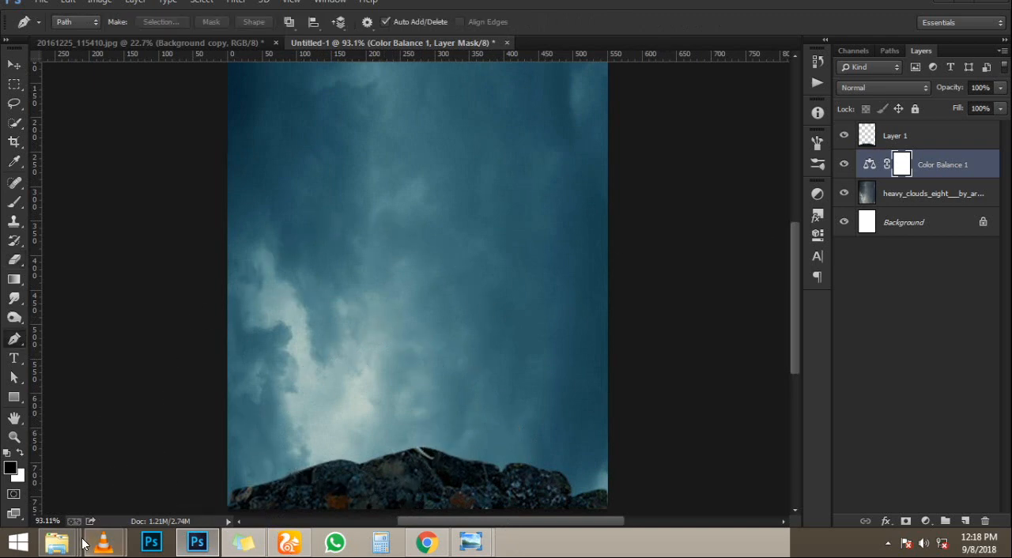
pyautogui.moveTo(57, 542)
pyautogui.click(621, 481)
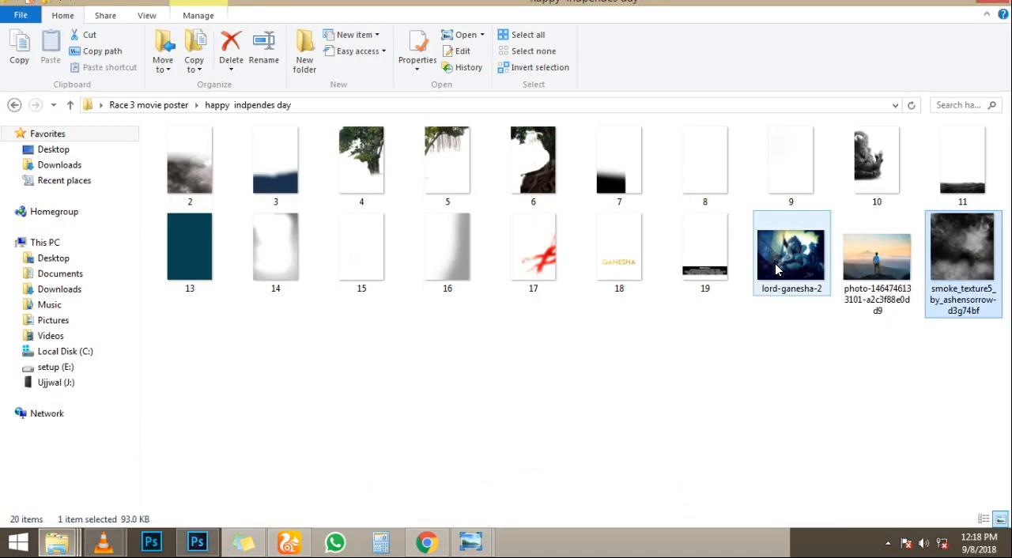
pyautogui.moveTo(878, 253); pyautogui.dragTo(322, 328)
pyautogui.moveTo(601, 418); pyautogui.dragTo(736, 507)
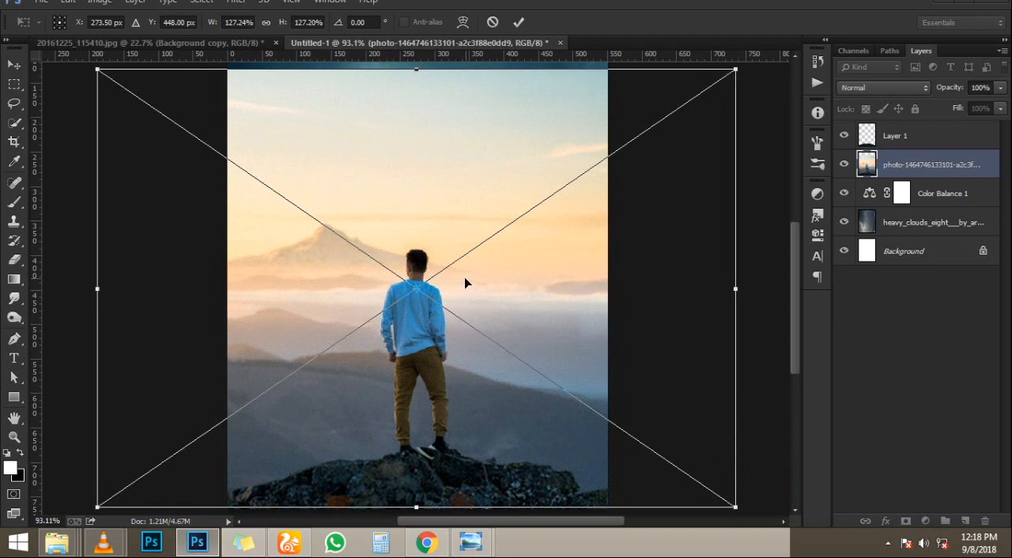
pyautogui.moveTo(464, 277); pyautogui.dragTo(466, 269)
pyautogui.press('Return')
pyautogui.scroll(-5, 443, 289)
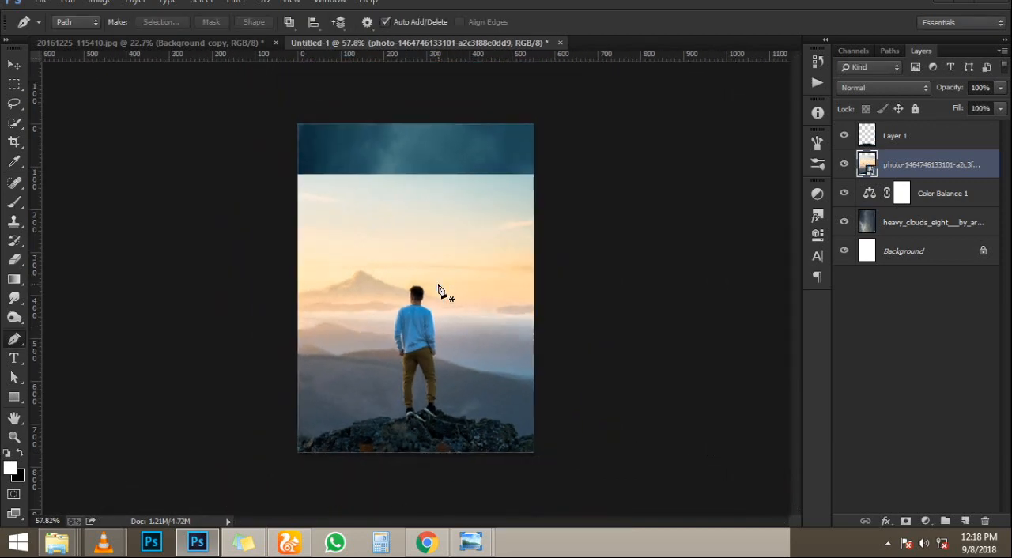
pyautogui.scroll(1, 440, 290)
# - Rasterize the placed photo layer and reduce the Eraser brush size to 80 px
pyautogui.press('e')
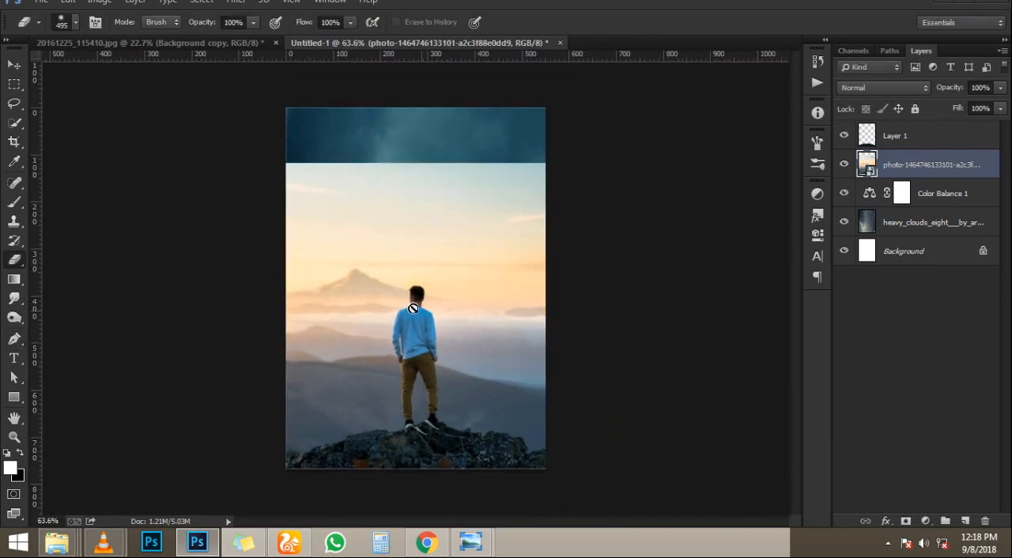
pyautogui.click(416, 292)
pyautogui.click(485, 216)
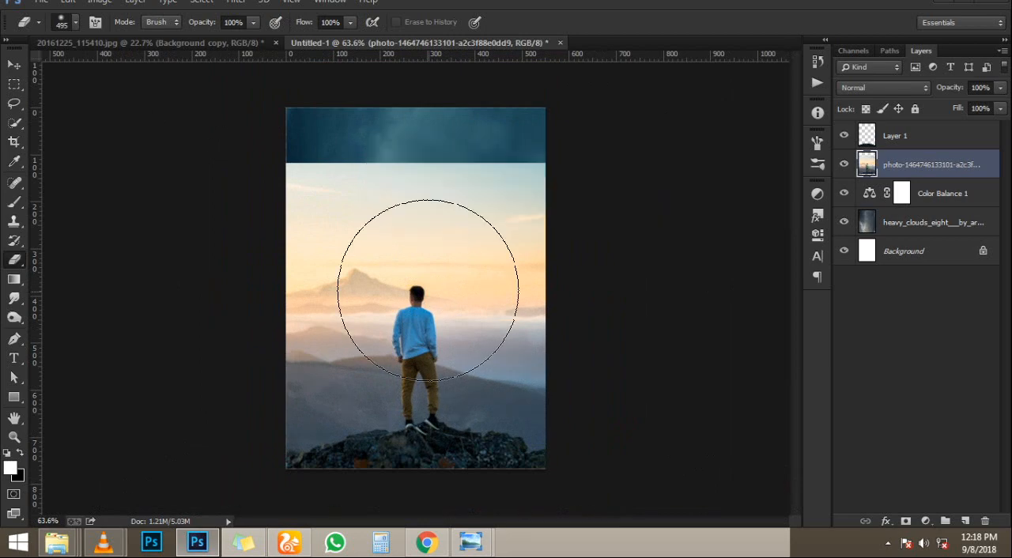
pyautogui.press('[')
pyautogui.press('[')
pyautogui.press('[')
pyautogui.press('[')
pyautogui.press('[')
pyautogui.press('[')
pyautogui.press('[')
pyautogui.press('[')
pyautogui.press('[')
pyautogui.press('[')
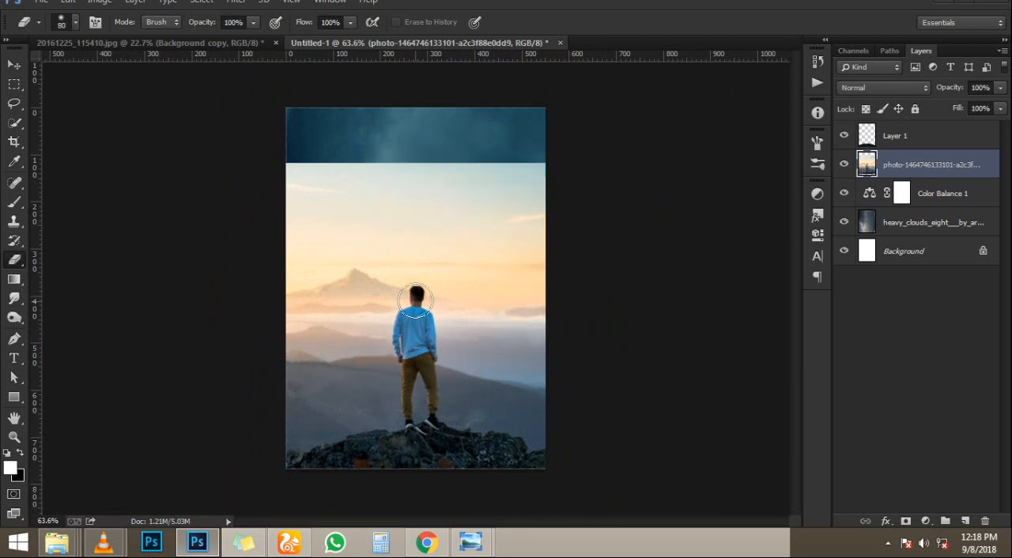
# - Try to remove the standing man by cloning the surrounding landscape over him with a 50 px Clone Stamp
pyautogui.scroll(6, 419, 299)
pyautogui.click(14, 222)
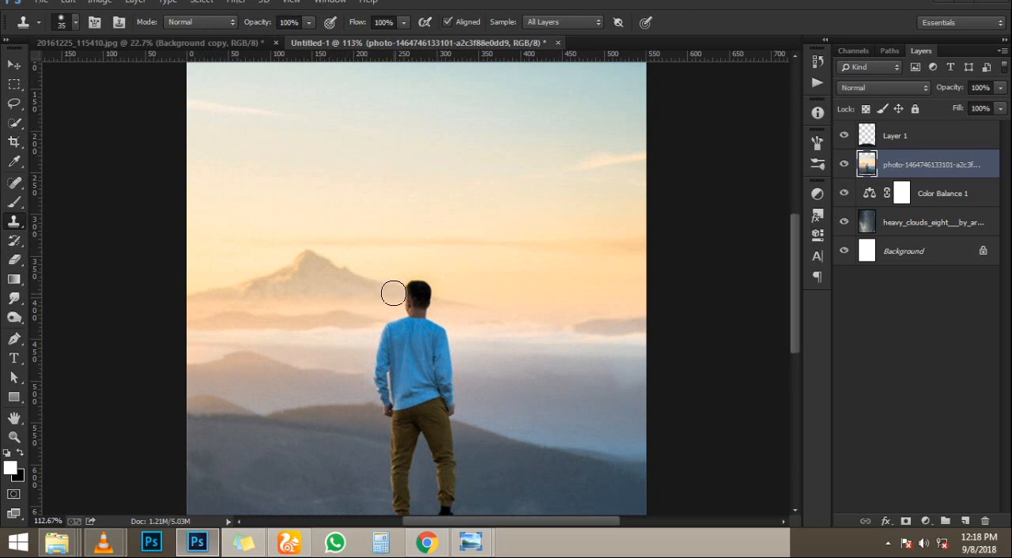
pyautogui.press(']')
pyautogui.press(']')
pyautogui.moveTo(394, 293)
pyautogui.mouseDown()
pyautogui.moveTo(388, 352)
pyautogui.moveTo(378, 353)
pyautogui.moveTo(449, 358)
pyautogui.moveTo(437, 373)
pyautogui.moveTo(366, 375)
pyautogui.moveTo(417, 385)
pyautogui.mouseUp()
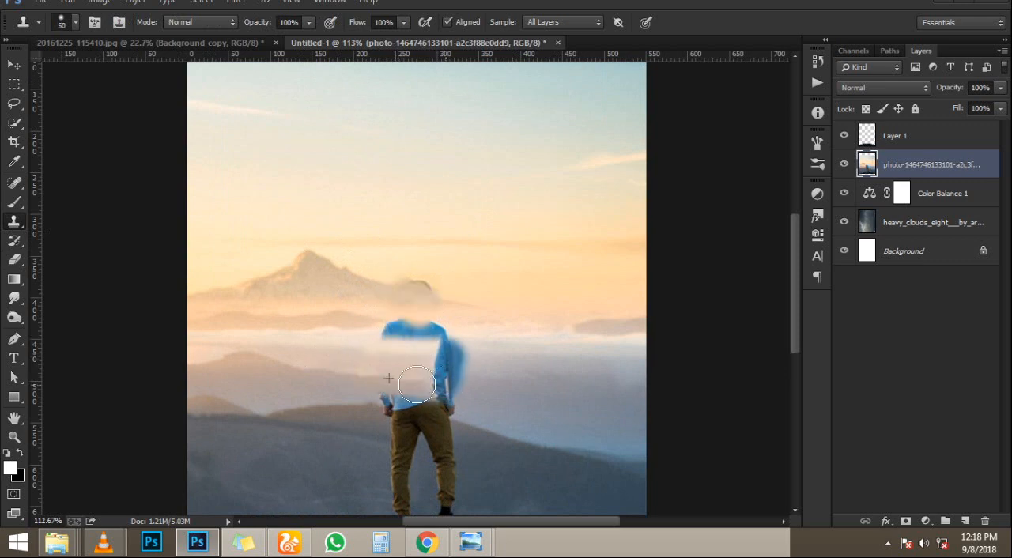
pyautogui.keyDown('alt'); pyautogui.click(557, 397); pyautogui.keyUp('alt')
pyautogui.moveTo(488, 379)
pyautogui.mouseDown()
pyautogui.moveTo(410, 379)
pyautogui.moveTo(450, 378)
pyautogui.moveTo(476, 360)
pyautogui.moveTo(432, 353)
pyautogui.moveTo(433, 388)
pyautogui.moveTo(394, 397)
pyautogui.mouseUp()
pyautogui.keyDown('alt'); pyautogui.click(533, 480); pyautogui.keyUp('alt')
pyautogui.moveTo(479, 481)
pyautogui.mouseDown()
pyautogui.moveTo(460, 464)
pyautogui.moveTo(490, 461)
pyautogui.mouseUp()
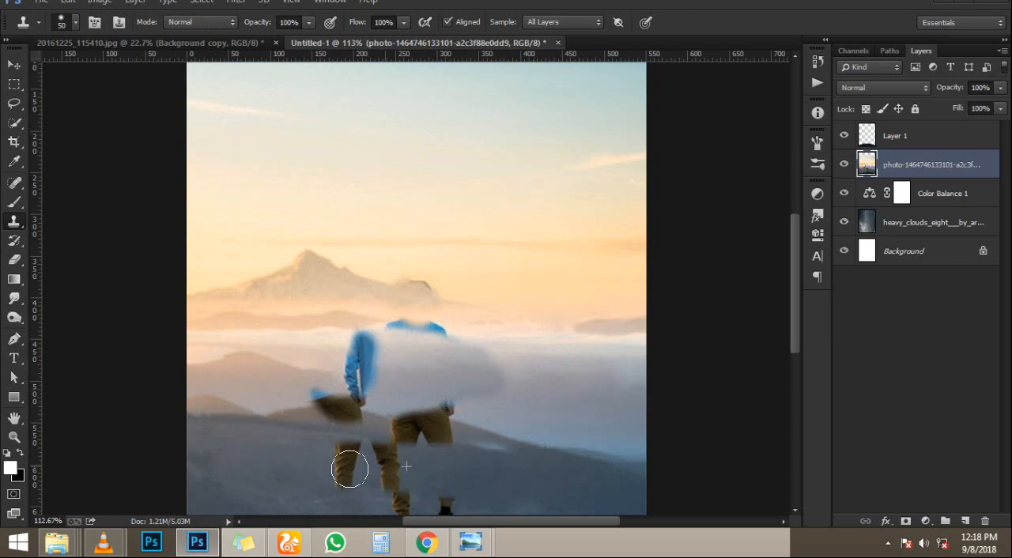
# - Undo all the Clone Stamp strokes on the photo layer
pyautogui.scroll(-4, 398, 296)
pyautogui.hotkey('ctrl', 'alt', 'z')
pyautogui.hotkey('ctrl', 'alt', 'z')
pyautogui.hotkey('ctrl', 'alt', 'z')
pyautogui.hotkey('ctrl', 'alt', 'z')
pyautogui.hotkey('ctrl', 'alt', 'z')
pyautogui.hotkey('ctrl', 'alt', 'z')
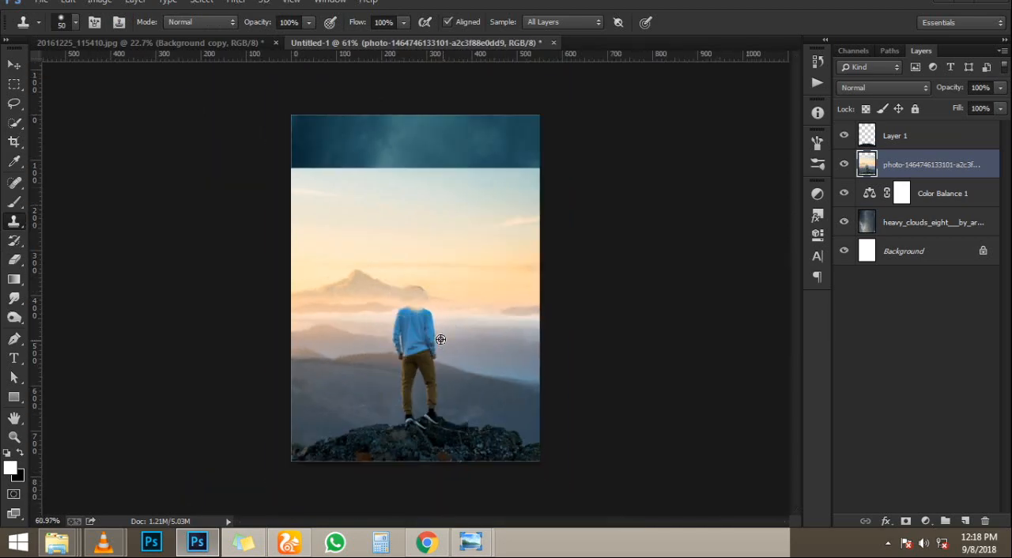
pyautogui.hotkey('ctrl', 'alt', 'z')
# - Lasso loosely around the man, replace him with a Content-Aware fill at 94% opacity and deselect
pyautogui.scroll(3, 437, 334)
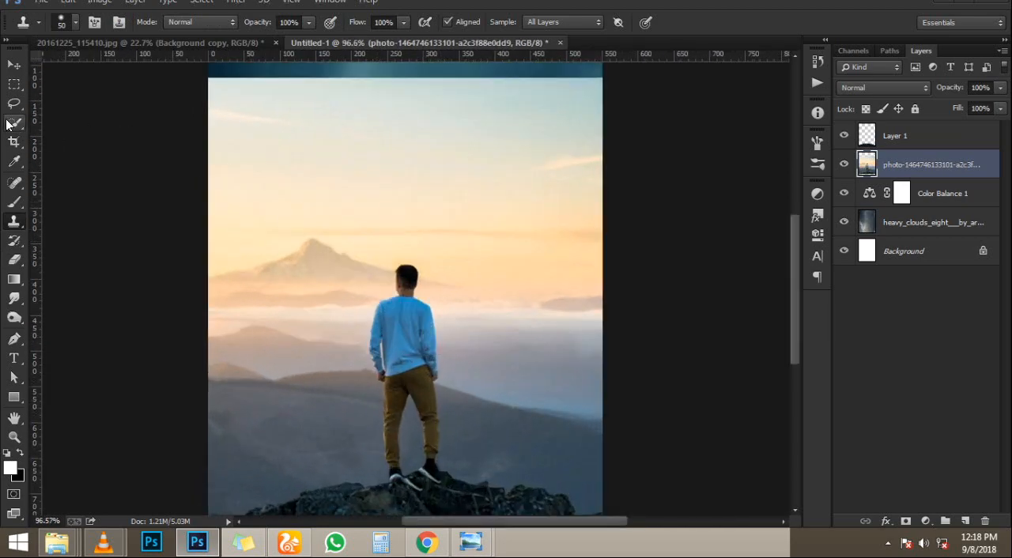
pyautogui.press('l')
pyautogui.moveTo(405, 258)
pyautogui.mouseDown()
pyautogui.moveTo(372, 312)
pyautogui.moveTo(356, 369)
pyautogui.mouseUp()
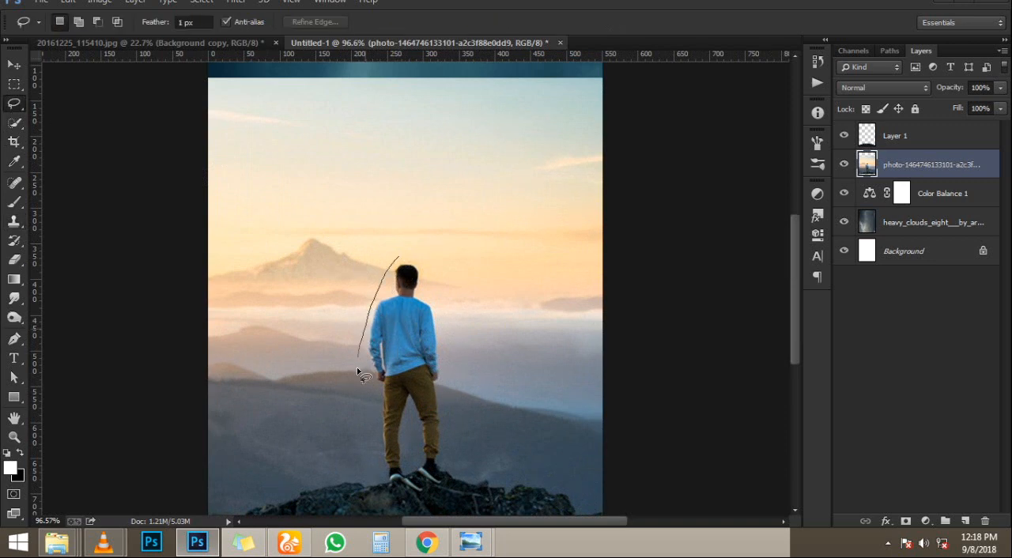
pyautogui.moveTo(373, 477); pyautogui.dragTo(453, 469)
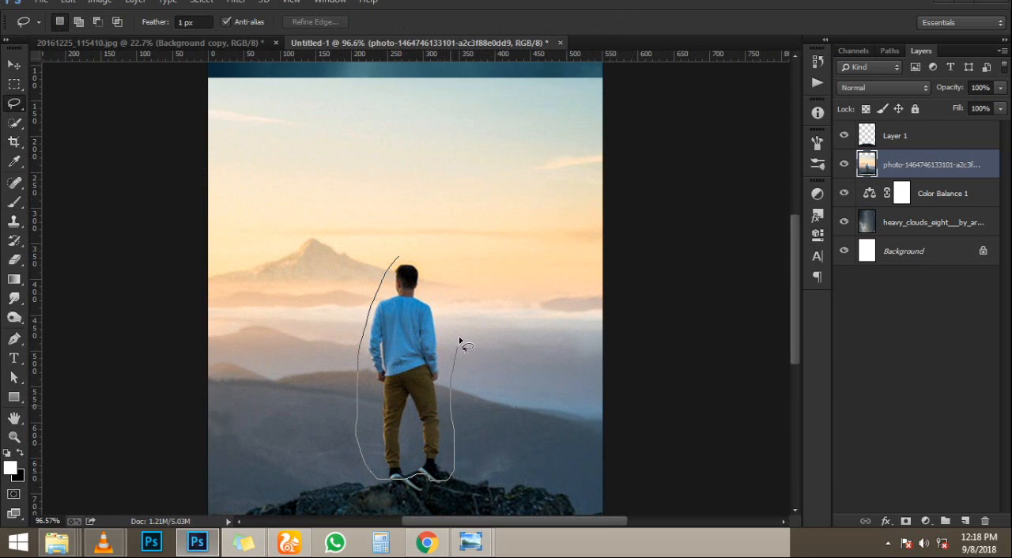
pyautogui.moveTo(459, 341); pyautogui.dragTo(440, 288)
pyautogui.hotkey('shift', 'BackSpace')
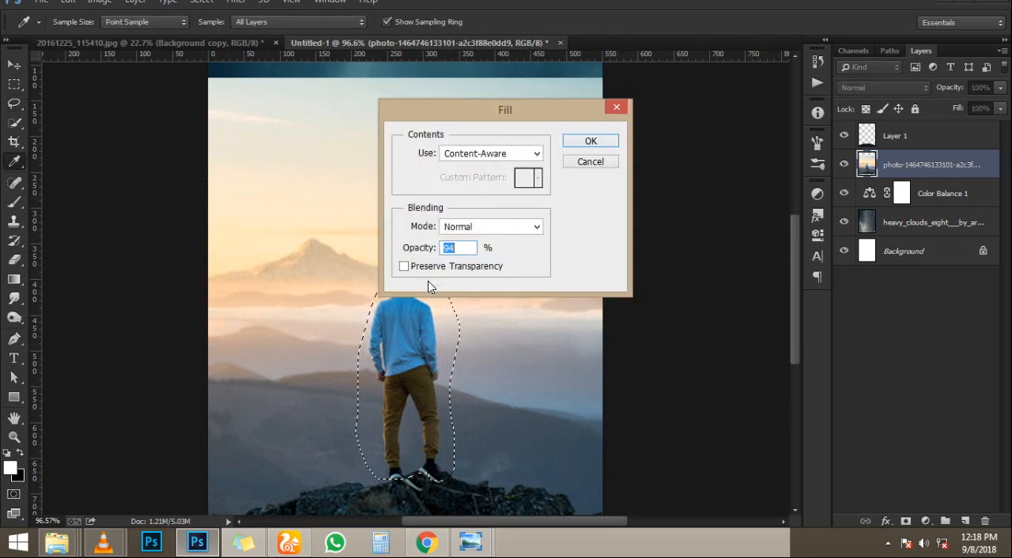
pyautogui.press('Return')
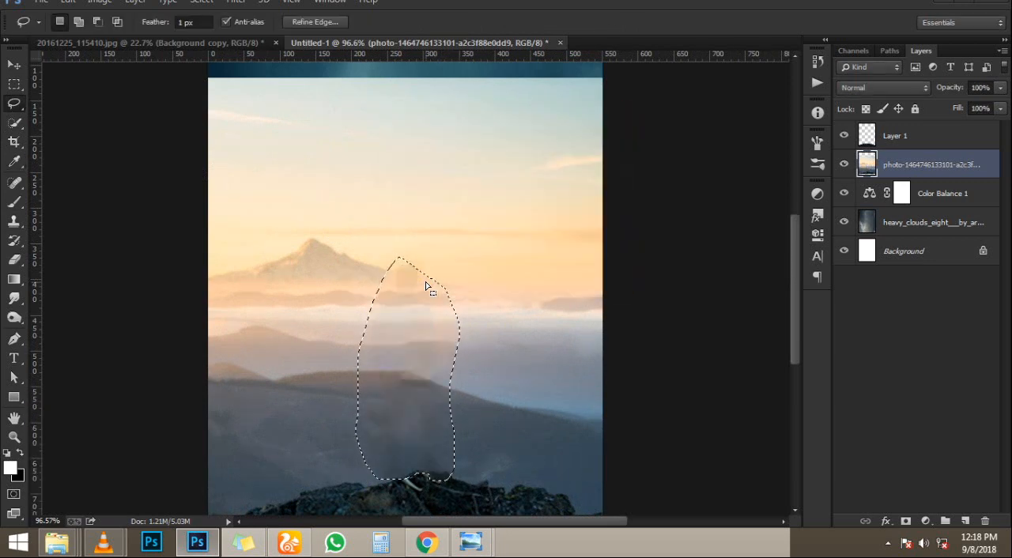
pyautogui.hotkey('ctrl', 'd')
pyautogui.keyDown('alt'); pyautogui.scroll(-3, 427, 287); pyautogui.keyUp('alt')
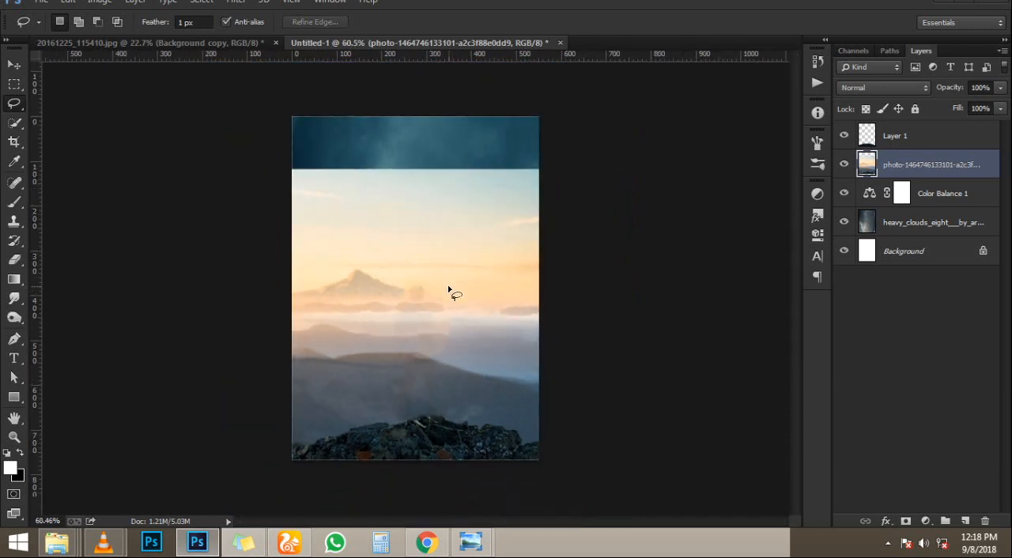
# - Try the photo layer at 86% opacity with blend modes such as Color Burn, Overlay and Color, and restore Normal at 100%
pyautogui.keyDown('alt'); pyautogui.scroll(1, 448, 292); pyautogui.keyUp('alt')
pyautogui.moveTo(954, 90); pyautogui.dragTo(943, 90)
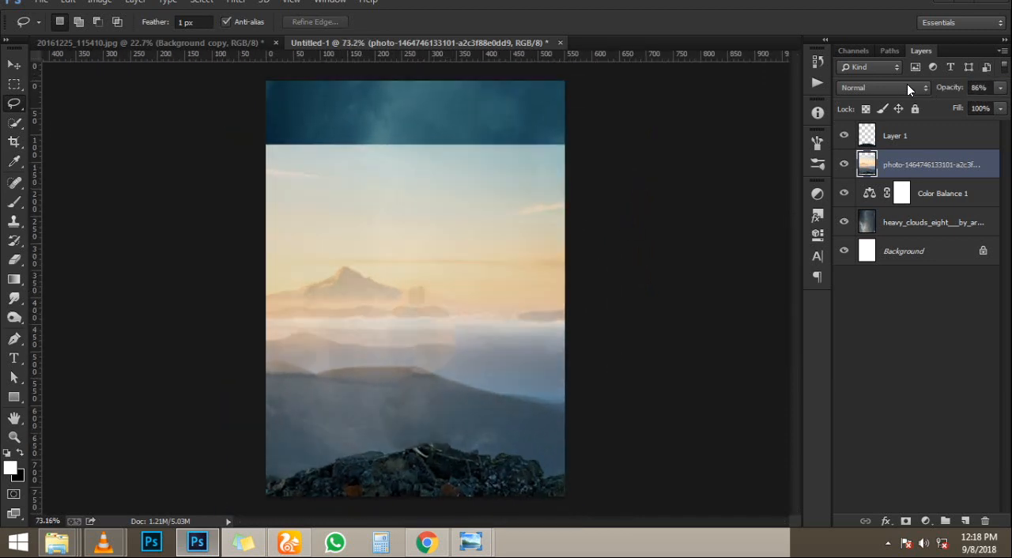
pyautogui.click(904, 85)
pyautogui.click(904, 84)
pyautogui.press('Down')
pyautogui.press('Down')
pyautogui.press('Down')
pyautogui.press('Down')
pyautogui.press('Down')
pyautogui.press('Down')
pyautogui.press('Down')
pyautogui.press('Down')
pyautogui.press('Down')
pyautogui.press('Down')
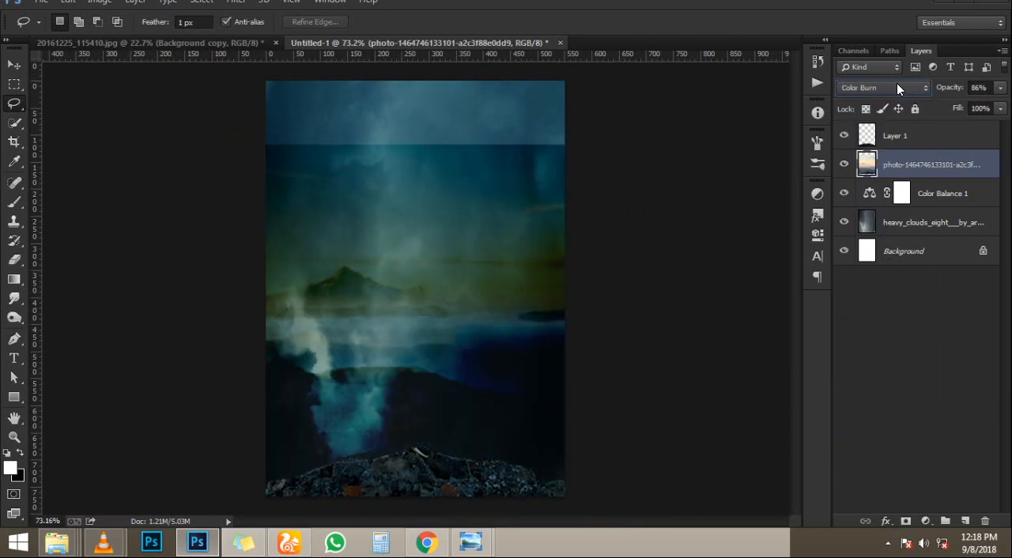
pyautogui.press('Down')
pyautogui.press('Down')
pyautogui.press('Down')
pyautogui.press('Down')
pyautogui.press('Down')
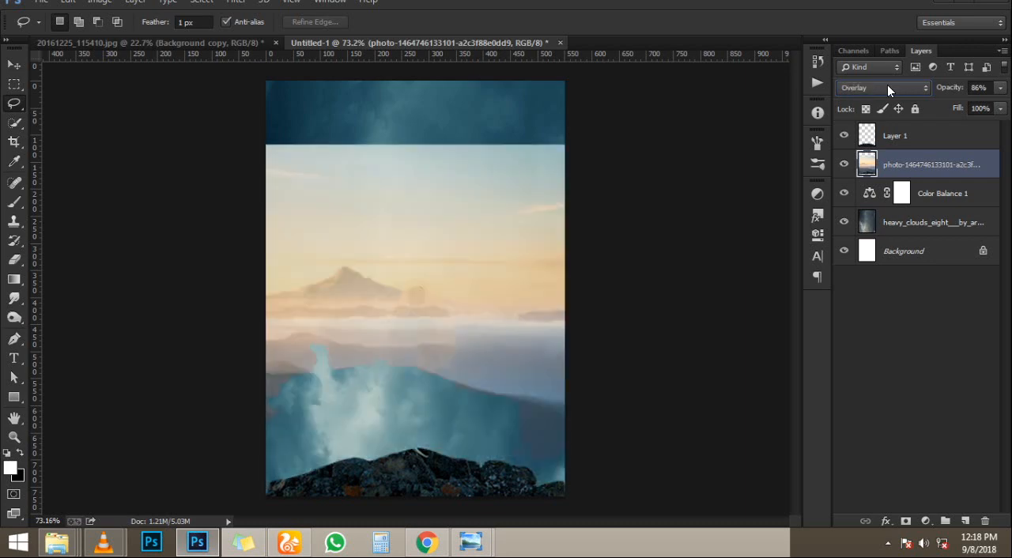
pyautogui.press('Down')
pyautogui.press('Down')
pyautogui.press('Down')
pyautogui.press('Down')
pyautogui.press('Down')
pyautogui.press('Down')
pyautogui.press('Down')
pyautogui.press('Down')
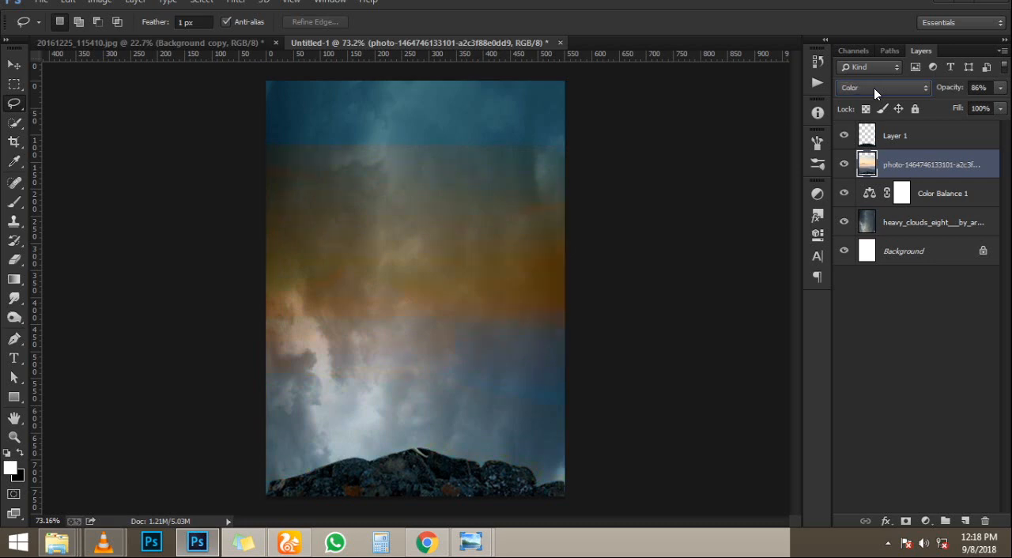
pyautogui.press('Down')
pyautogui.press('Up')
pyautogui.press('Up')
pyautogui.press('Up')
pyautogui.press('Up')
pyautogui.press('Up')
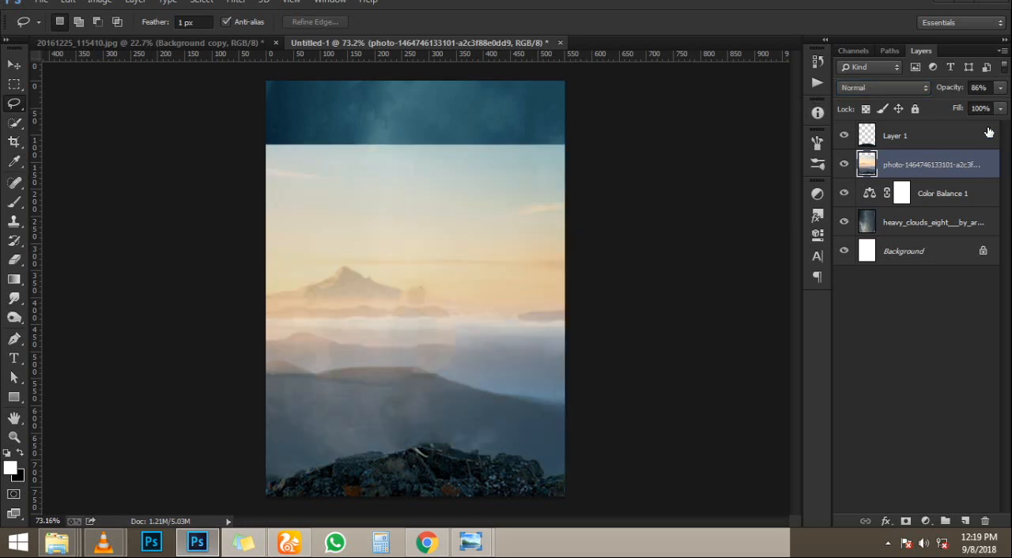
pyautogui.press('0')
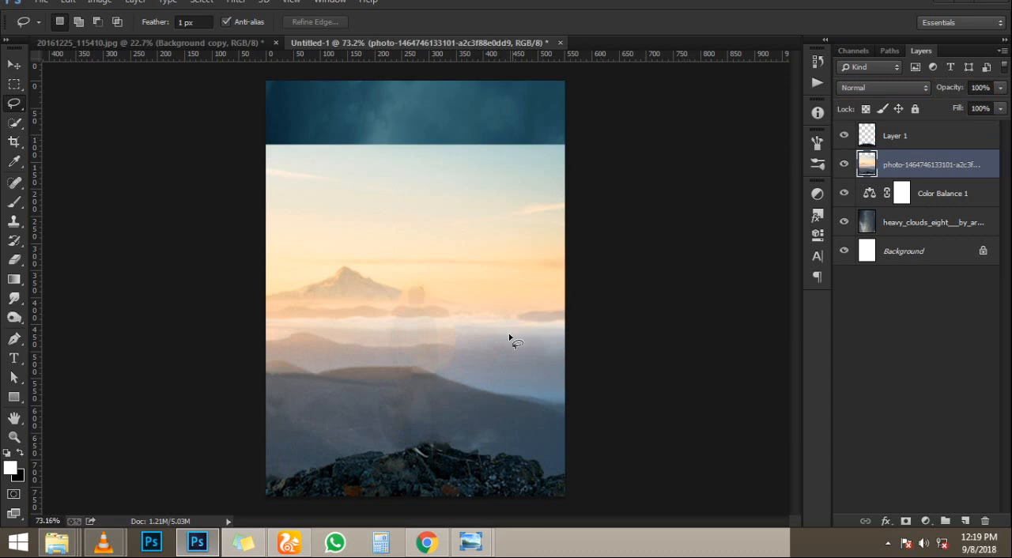
# - Soften the photo layer's hard upper edge into the clouds with a 200 px Eraser
pyautogui.press('e')
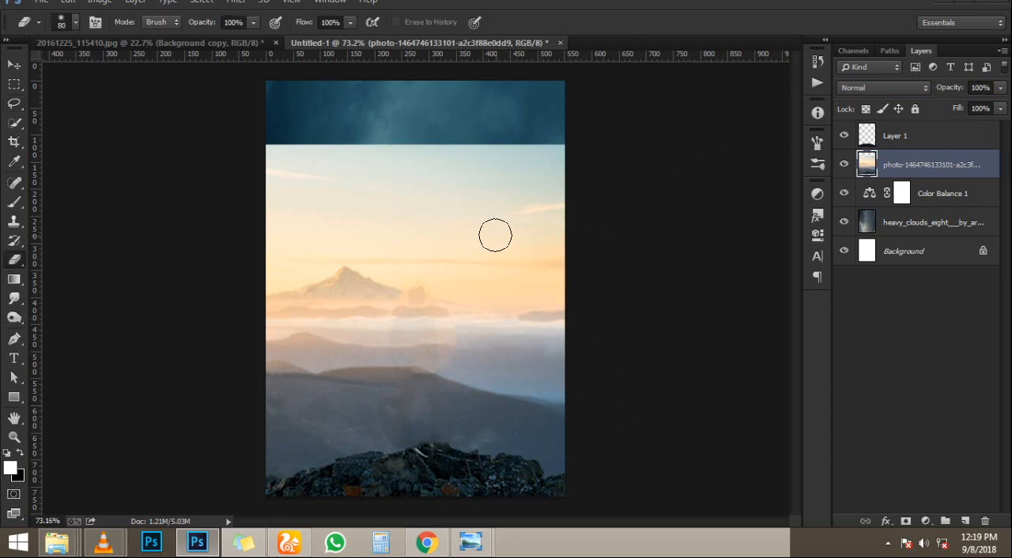
pyautogui.press(']')
pyautogui.press(']')
pyautogui.press(']')
pyautogui.press(']')
pyautogui.press(']')
pyautogui.moveTo(244, 137)
pyautogui.mouseDown()
pyautogui.moveTo(605, 112)
pyautogui.moveTo(617, 129)
pyautogui.moveTo(607, 133)
pyautogui.mouseUp()
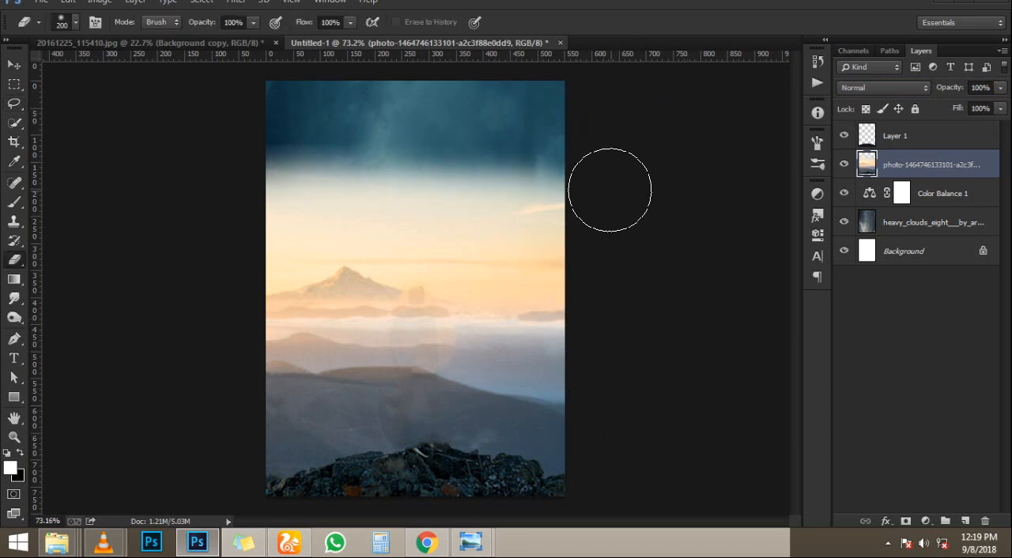
# - Enlarge the photo layer and move it up so it covers the whole canvas
pyautogui.hotkey('ctrl', 't')
pyautogui.moveTo(667, 145); pyautogui.dragTo(702, 120)
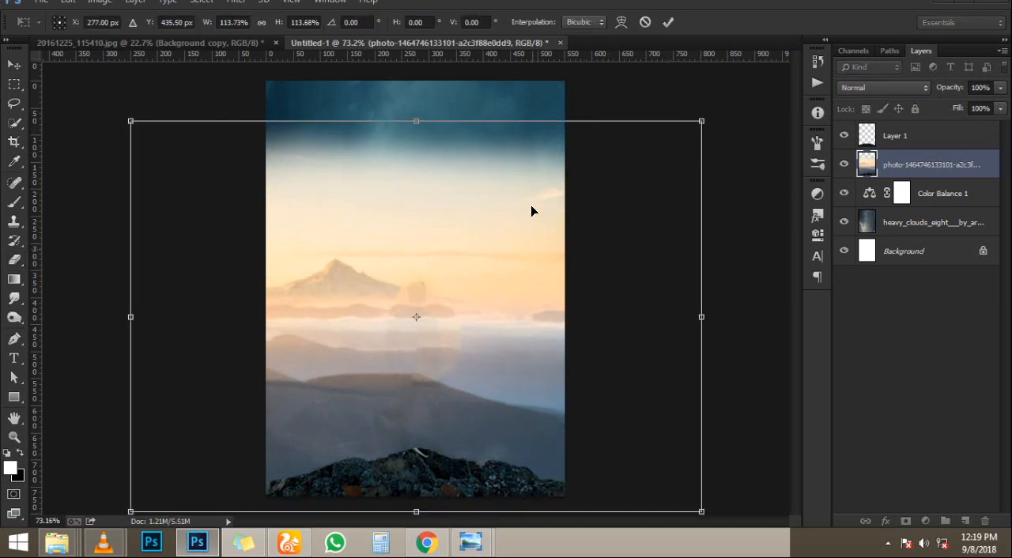
pyautogui.moveTo(532, 251); pyautogui.dragTo(523, 201)
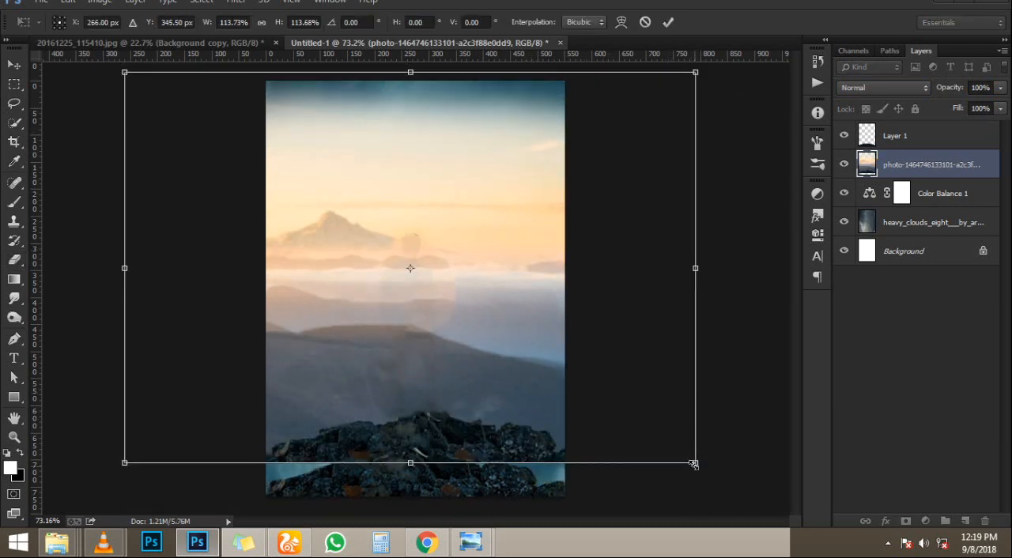
pyautogui.moveTo(693, 465)
pyautogui.mouseDown()
pyautogui.moveTo(735, 489)
pyautogui.moveTo(756, 518)
pyautogui.mouseUp()
pyautogui.doubleClick(438, 338)
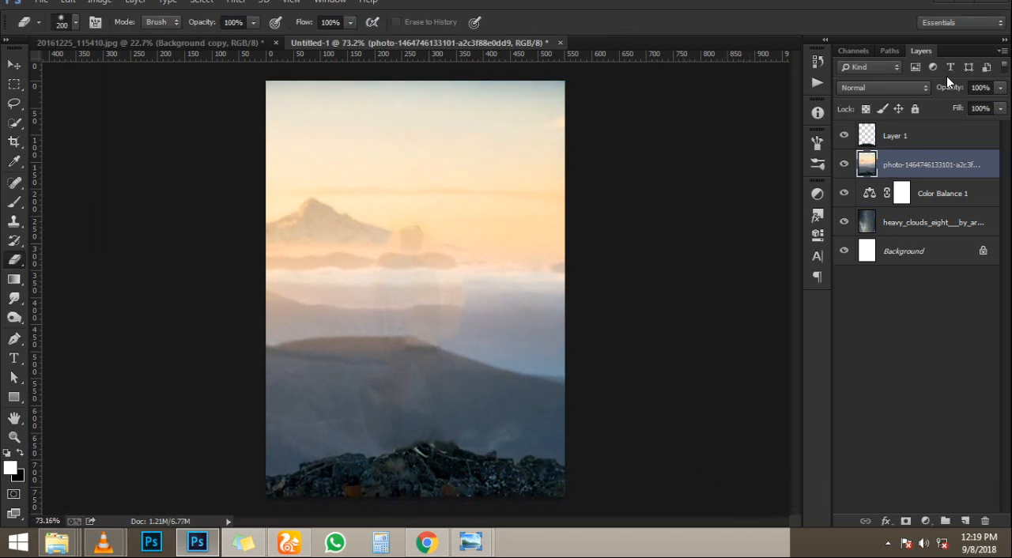
# - Try the Darken and Dissolve blend modes on the photo layer and delete the layer
pyautogui.moveTo(948, 87); pyautogui.dragTo(984, 88)
pyautogui.click(915, 87)
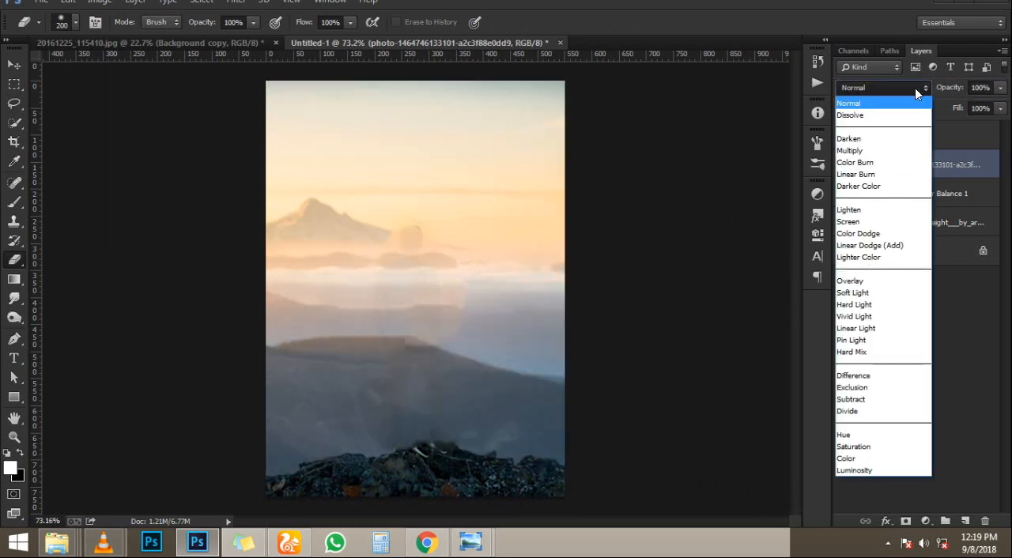
pyautogui.click(828, 93)
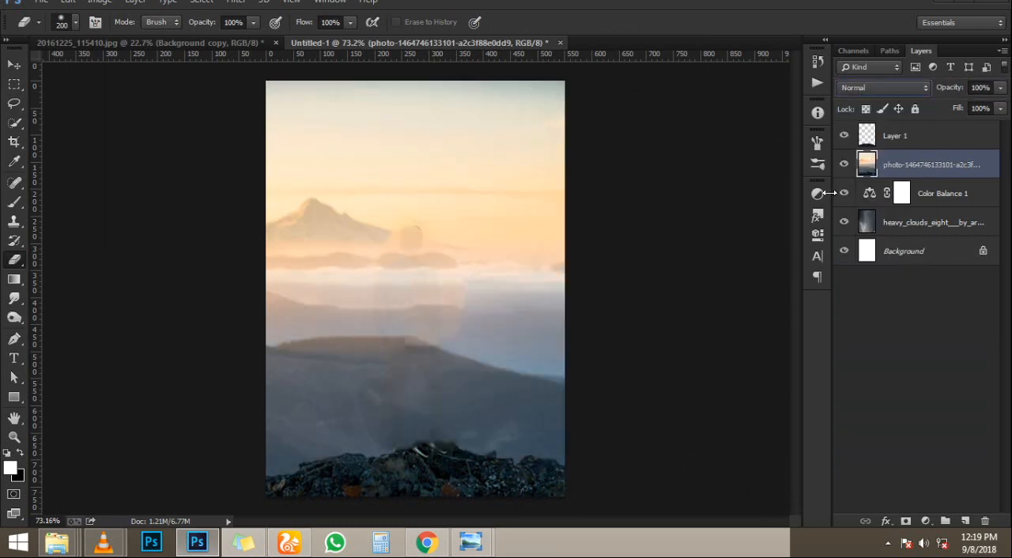
pyautogui.press('Down')
pyautogui.press('Down')
pyautogui.press('Down')
pyautogui.press('Up')
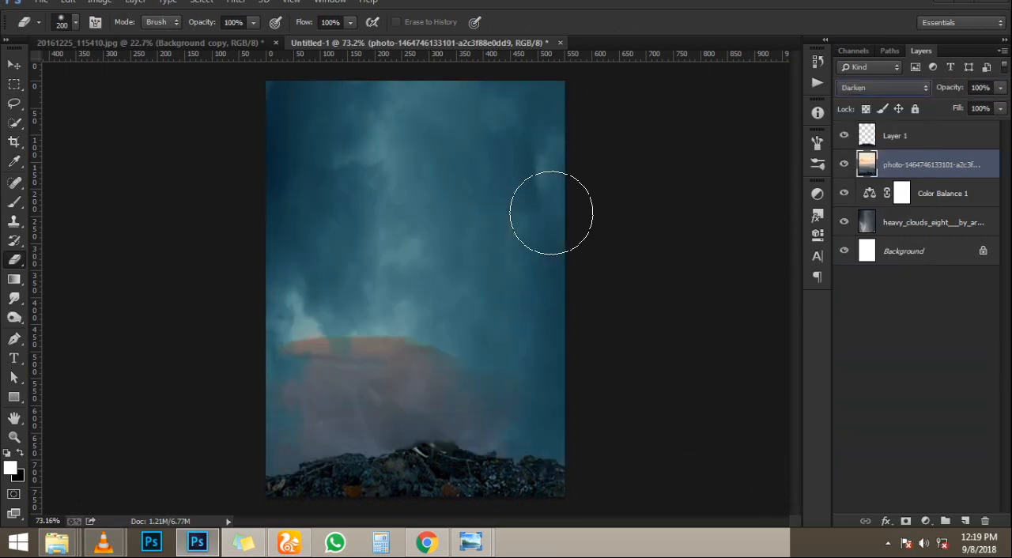
pyautogui.press('Up')
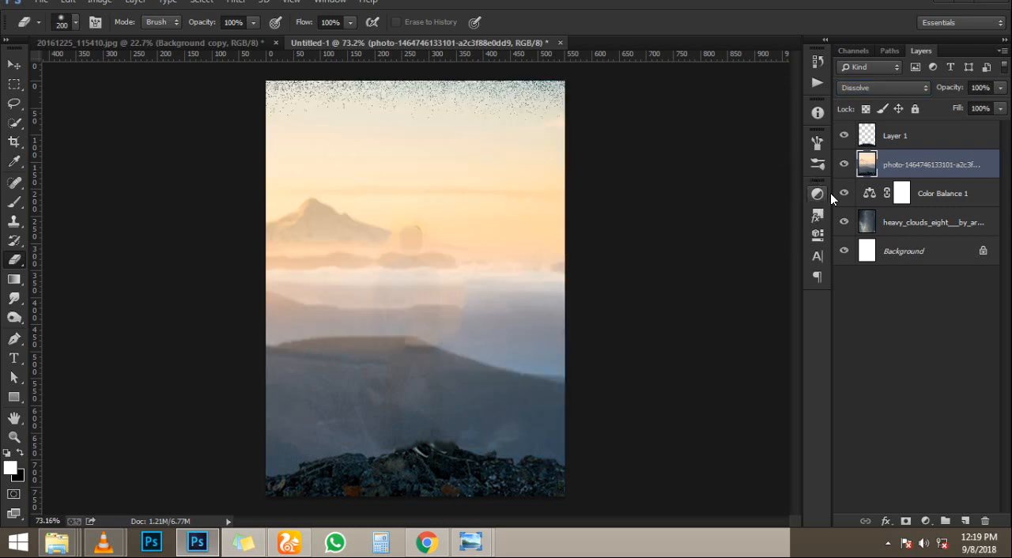
pyautogui.press('Delete')
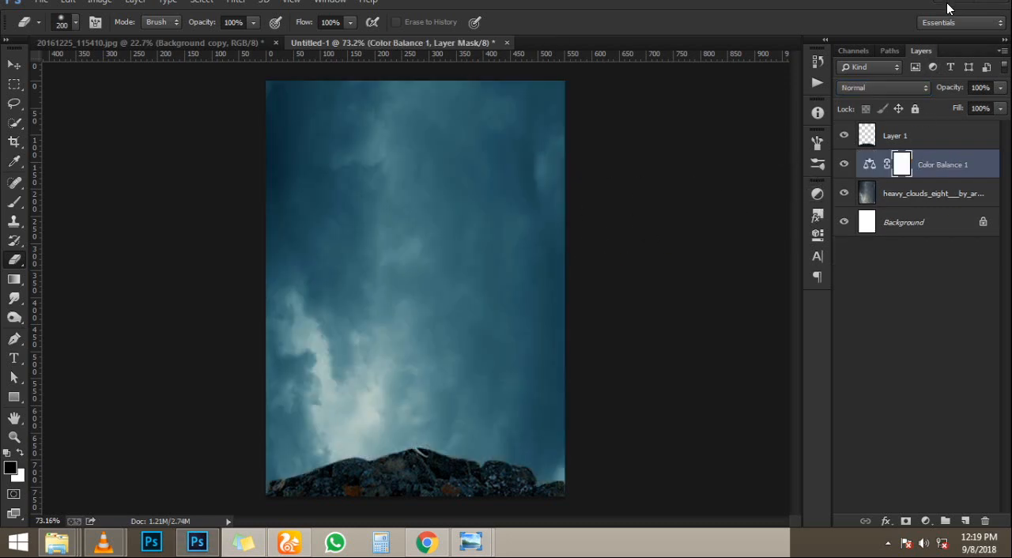
# - Place the cloudy_sky_stock_by_kuschelirmel image from the cloud search results below Layer 1, enlarged to about 440% to cover the canvas
pyautogui.click(946, 2)
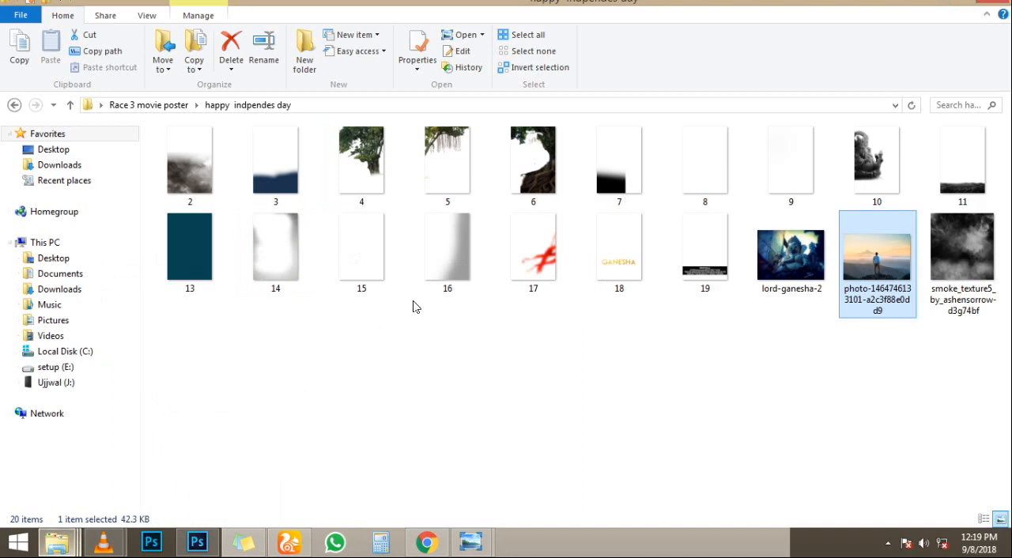
pyautogui.click(57, 543)
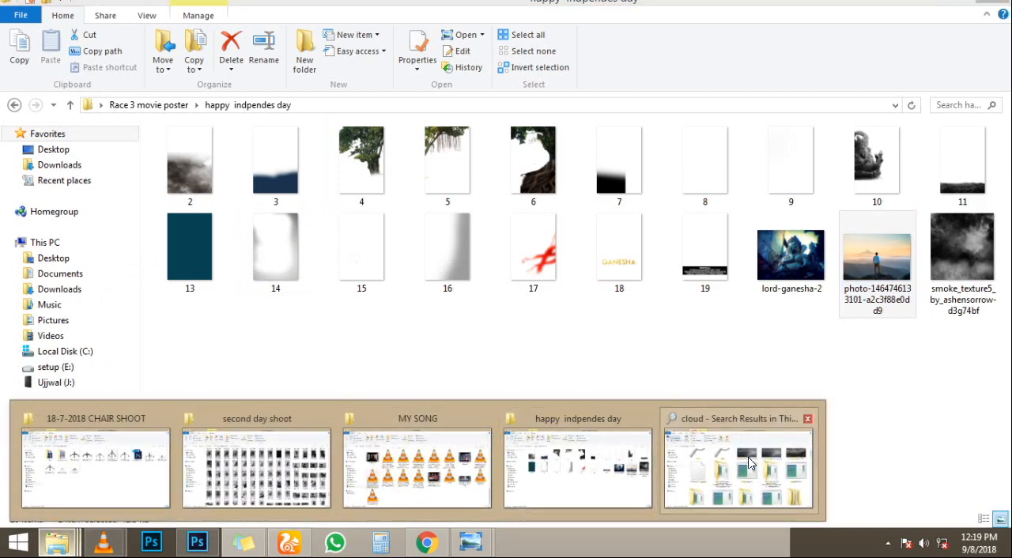
pyautogui.click(750, 464)
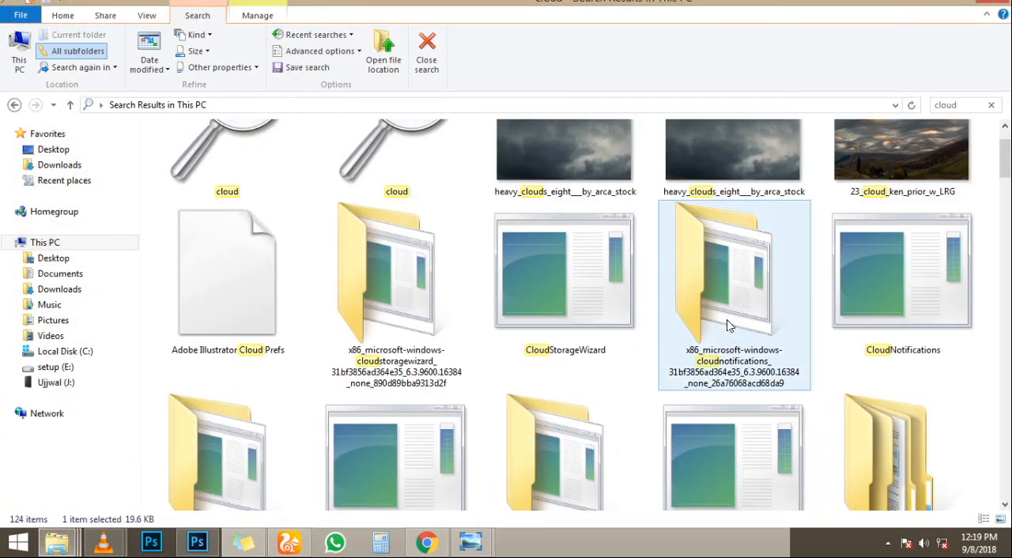
pyautogui.scroll(1, 725, 320)
pyautogui.scroll(-10, 664, 308)
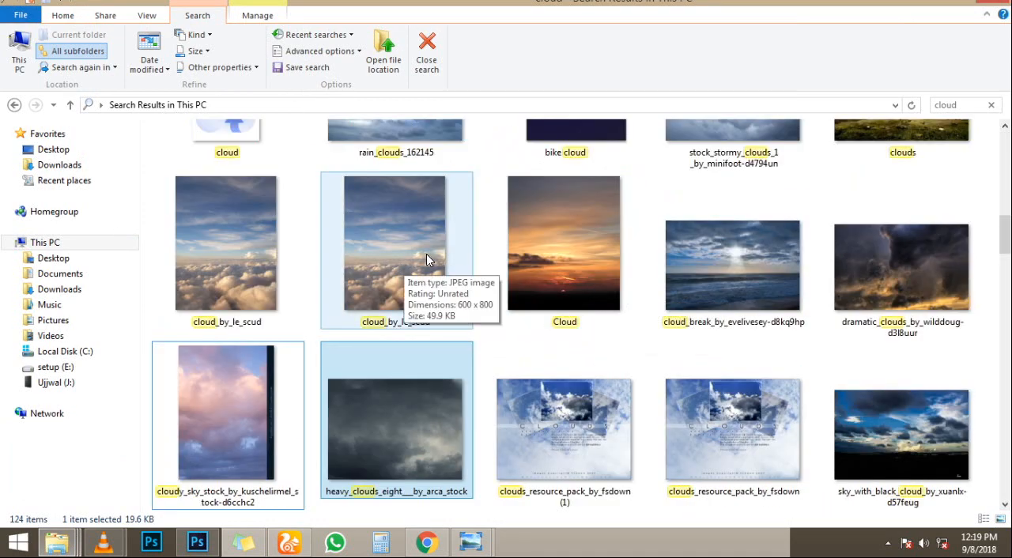
pyautogui.moveTo(212, 436); pyautogui.dragTo(401, 304)
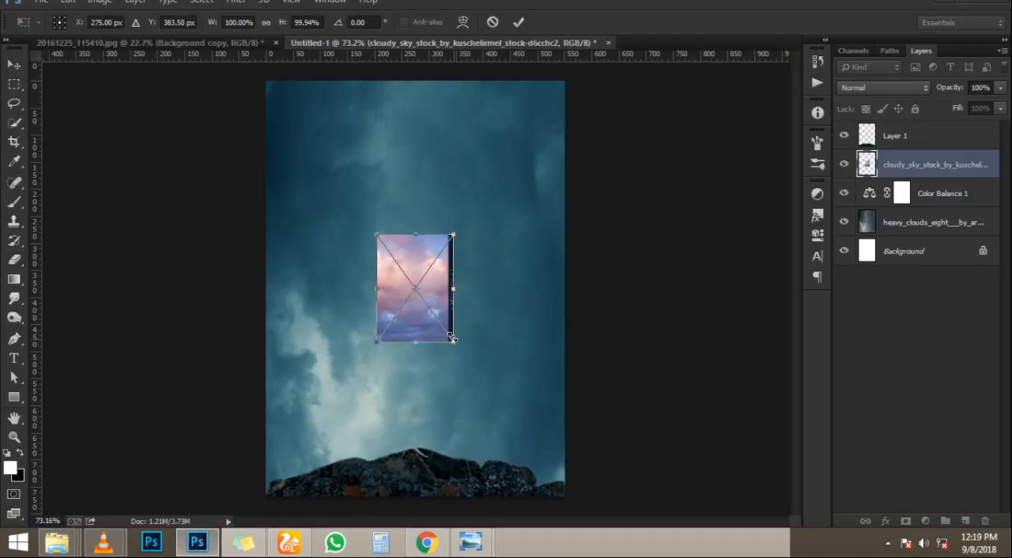
pyautogui.moveTo(452, 337); pyautogui.dragTo(551, 484)
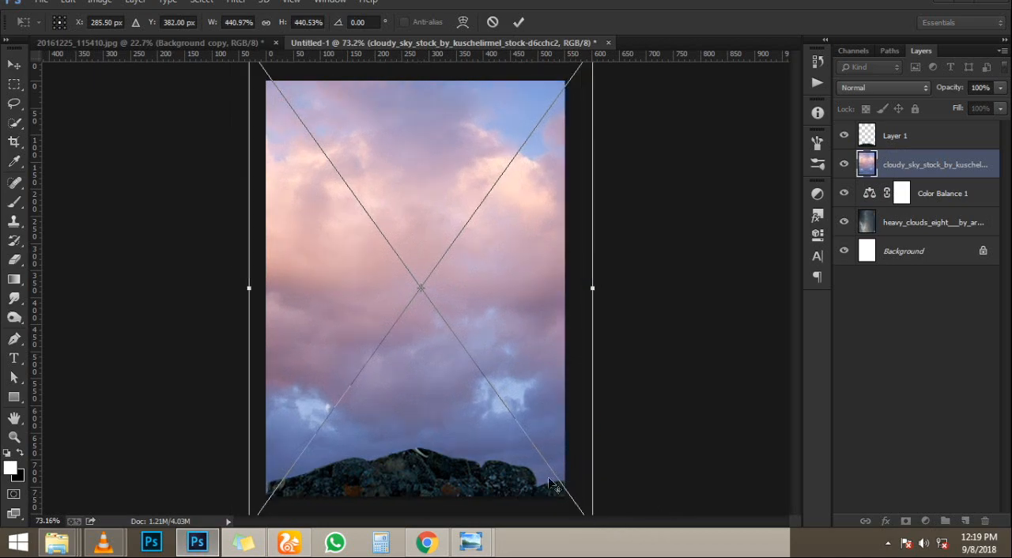
pyautogui.press('Return')
# - Set the pink cloudy sky layer's blend mode to Overlay
pyautogui.press('e')
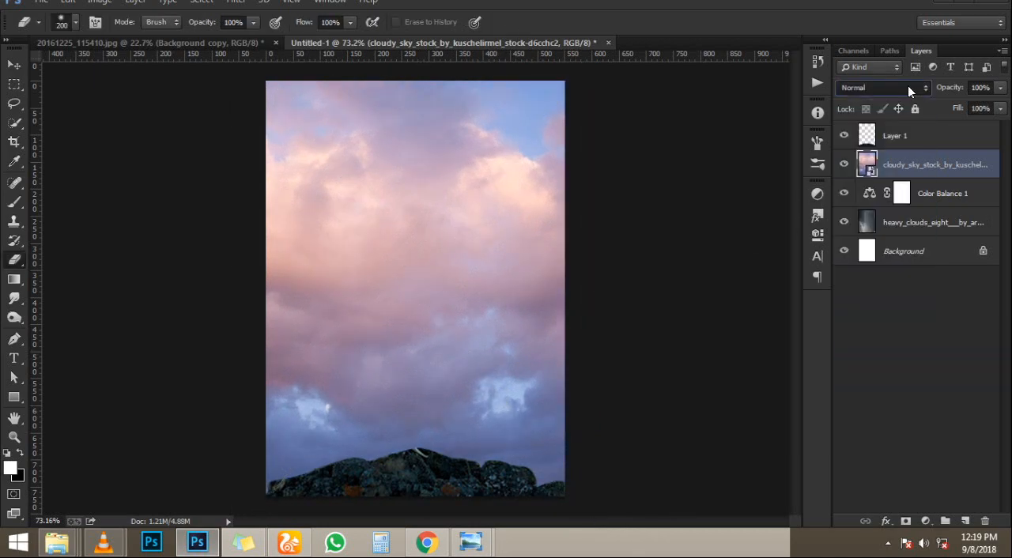
pyautogui.scroll(-5, 908, 85)
pyautogui.scroll(-6, 908, 86)
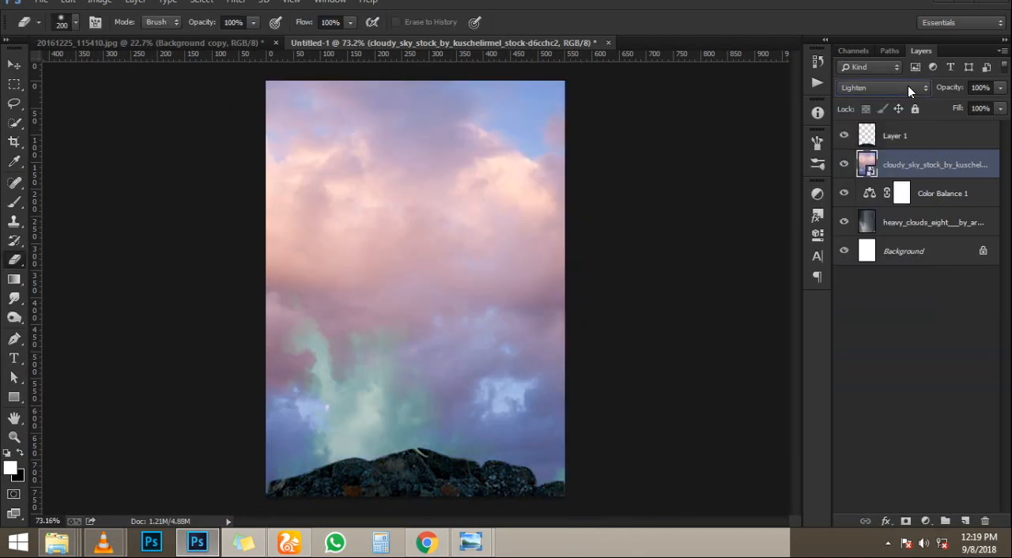
pyautogui.scroll(-1, 908, 85)
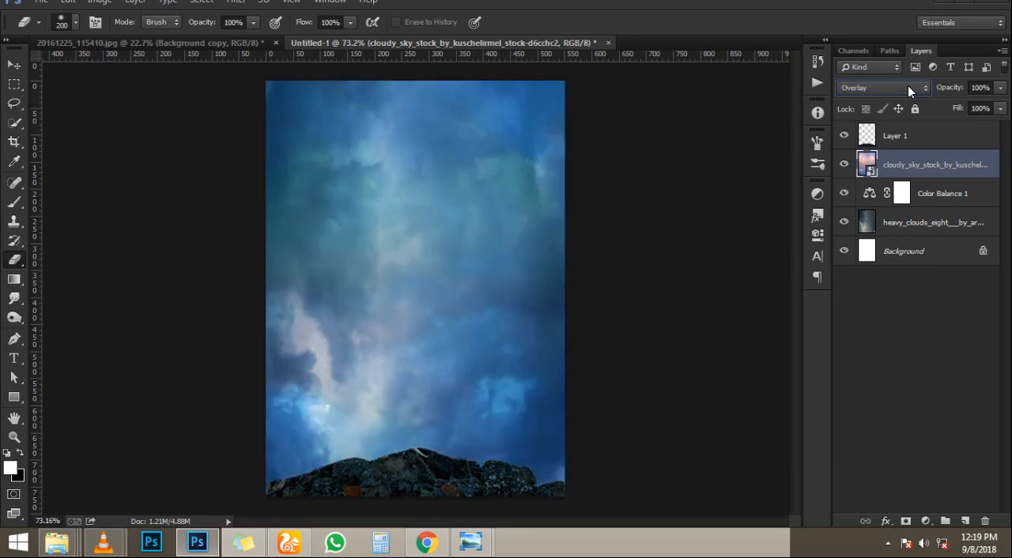
# - Place the lord-ganesha-2 image from the happy indpendes day folder above the cloudy sky layer
pyautogui.click(14, 64)
pyautogui.moveTo(70, 546)
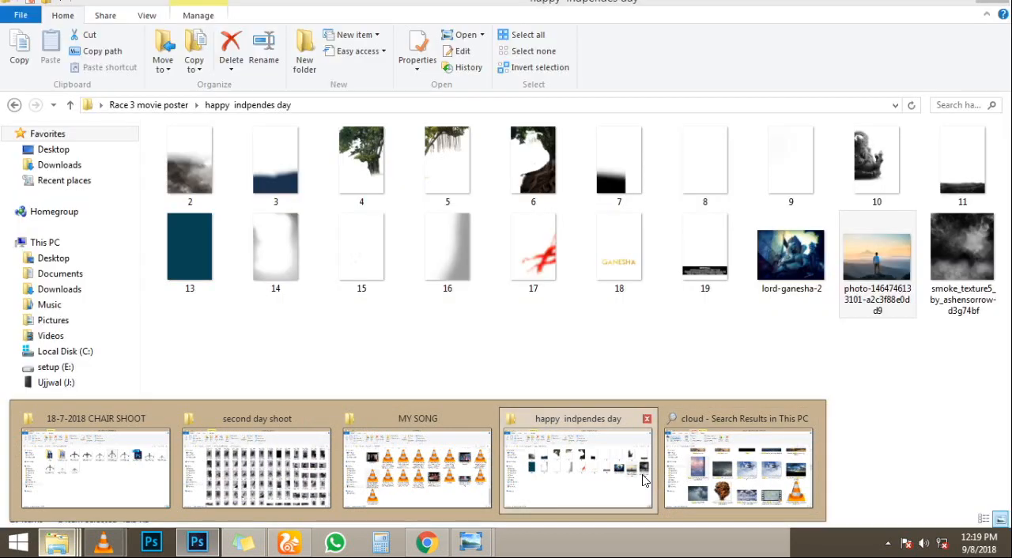
pyautogui.click(641, 479)
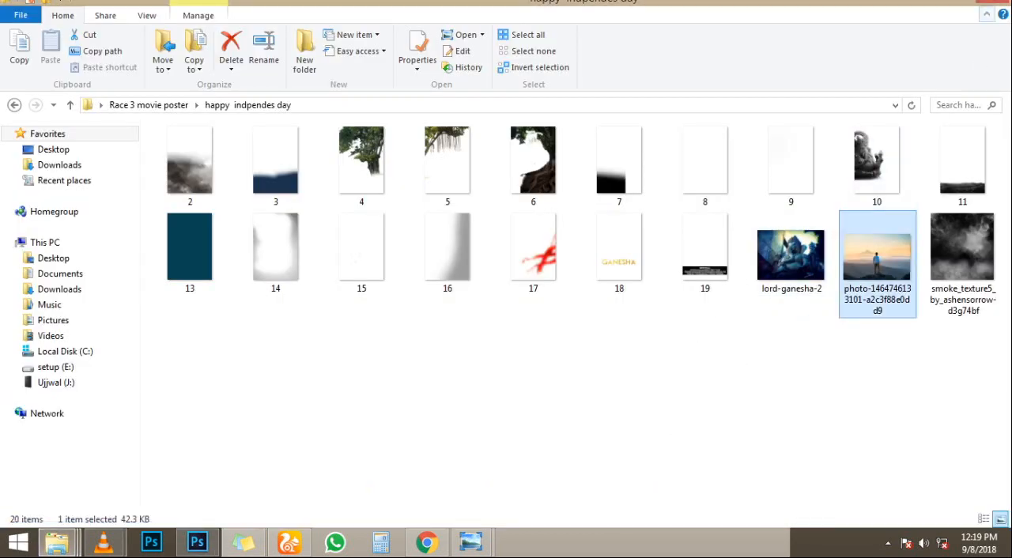
pyautogui.moveTo(796, 253); pyautogui.dragTo(388, 266)
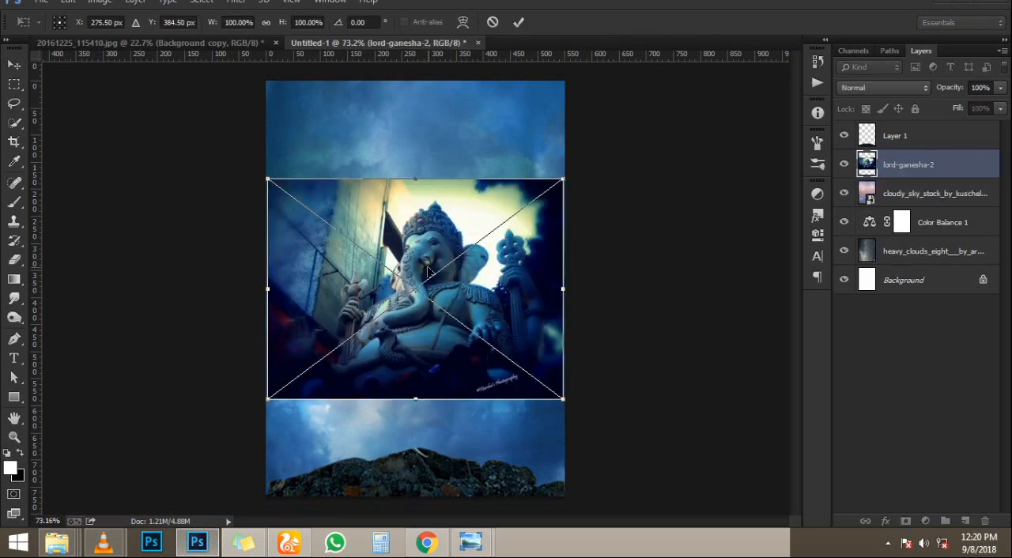
# - Enlarge the Ganesha image to about 178% and position it so the statue fills the canvas above the rock
pyautogui.moveTo(557, 403); pyautogui.dragTo(629, 480)
pyautogui.moveTo(570, 386); pyautogui.dragTo(557, 338)
pyautogui.moveTo(639, 416); pyautogui.dragTo(669, 435)
pyautogui.moveTo(454, 308); pyautogui.dragTo(459, 328)
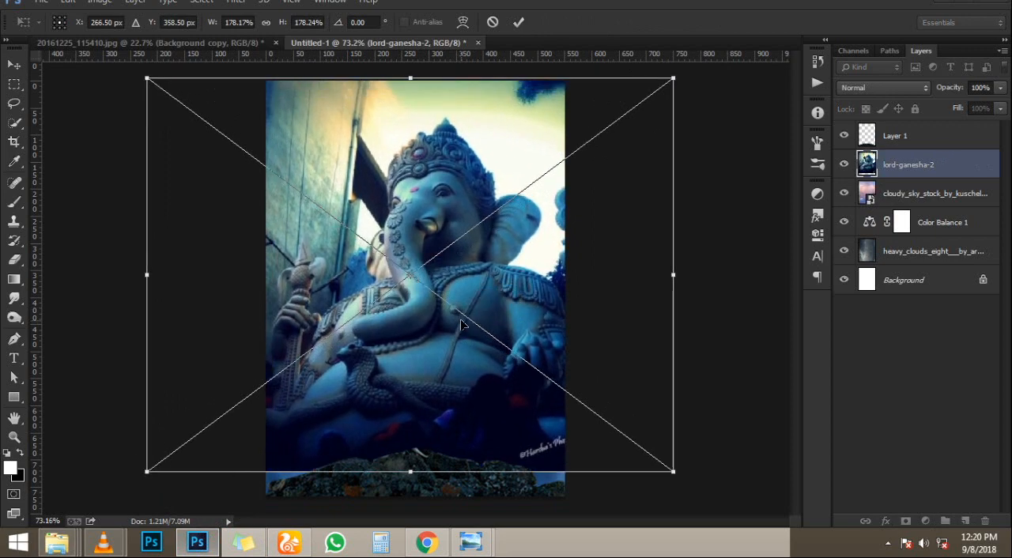
pyautogui.press('Return')
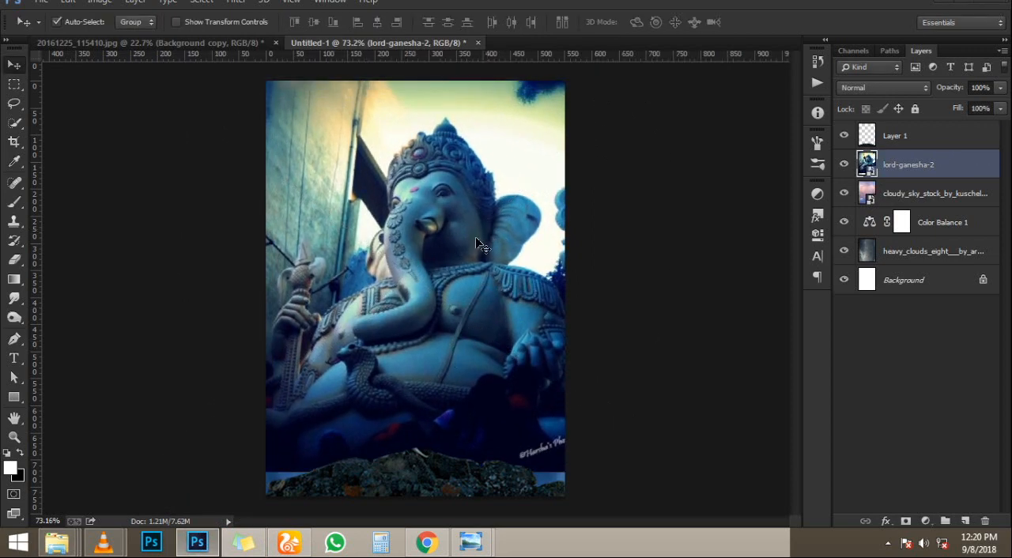
# - Lower the lord-ganesha-2 layer's opacity to 75% and rasterize the layer for erasing
pyautogui.moveTo(952, 92); pyautogui.dragTo(885, 86)
pyautogui.press('e')
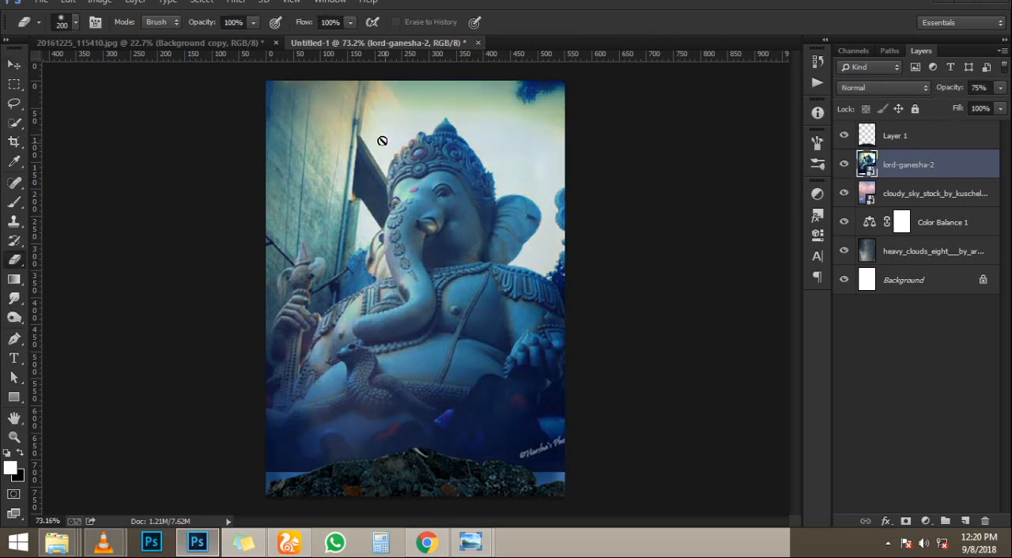
pyautogui.scroll(1, 312, 154)
pyautogui.click(311, 153)
pyautogui.click(456, 221)
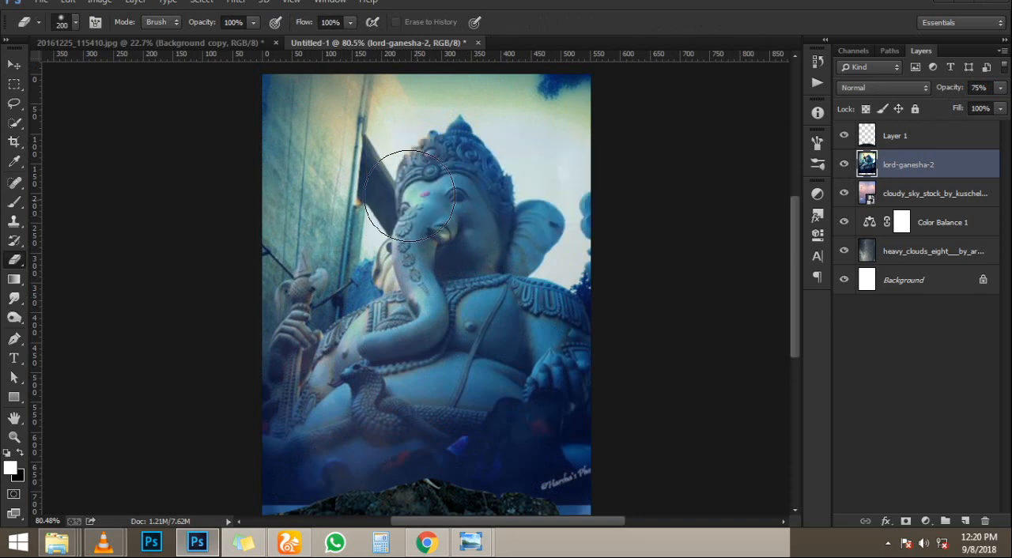
# - Set the Ganesha layer to 40% opacity and erase its background and lower edge around the statue with the 200 px Eraser
pyautogui.scroll(-1, 726, 178)
pyautogui.moveTo(953, 85); pyautogui.dragTo(862, 86)
pyautogui.moveTo(229, 129)
pyautogui.mouseDown()
pyautogui.moveTo(307, 146)
pyautogui.moveTo(317, 195)
pyautogui.moveTo(340, 145)
pyautogui.moveTo(336, 174)
pyautogui.moveTo(306, 192)
pyautogui.moveTo(284, 177)
pyautogui.moveTo(208, 319)
pyautogui.moveTo(315, 121)
pyautogui.moveTo(314, 171)
pyautogui.moveTo(334, 178)
pyautogui.moveTo(359, 133)
pyautogui.moveTo(439, 81)
pyautogui.moveTo(464, 79)
pyautogui.moveTo(550, 108)
pyautogui.moveTo(598, 217)
pyautogui.moveTo(578, 143)
pyautogui.moveTo(524, 125)
pyautogui.moveTo(554, 163)
pyautogui.moveTo(510, 116)
pyautogui.moveTo(521, 114)
pyautogui.moveTo(589, 204)
pyautogui.moveTo(595, 235)
pyautogui.moveTo(583, 255)
pyautogui.moveTo(591, 234)
pyautogui.moveTo(569, 249)
pyautogui.moveTo(601, 276)
pyautogui.mouseUp()
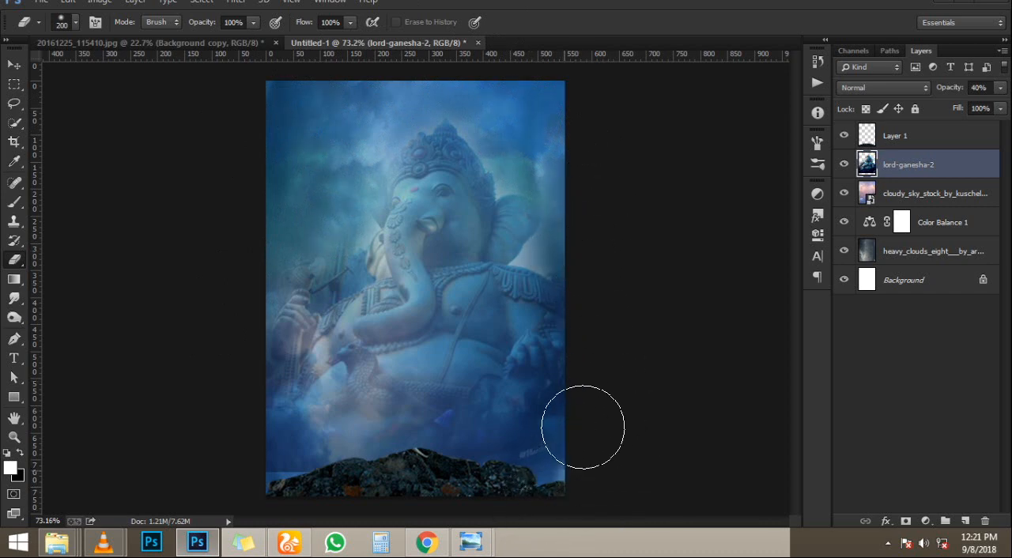
pyautogui.moveTo(583, 425)
pyautogui.mouseDown()
pyautogui.moveTo(538, 463)
pyautogui.moveTo(262, 494)
pyautogui.moveTo(245, 461)
pyautogui.mouseUp()
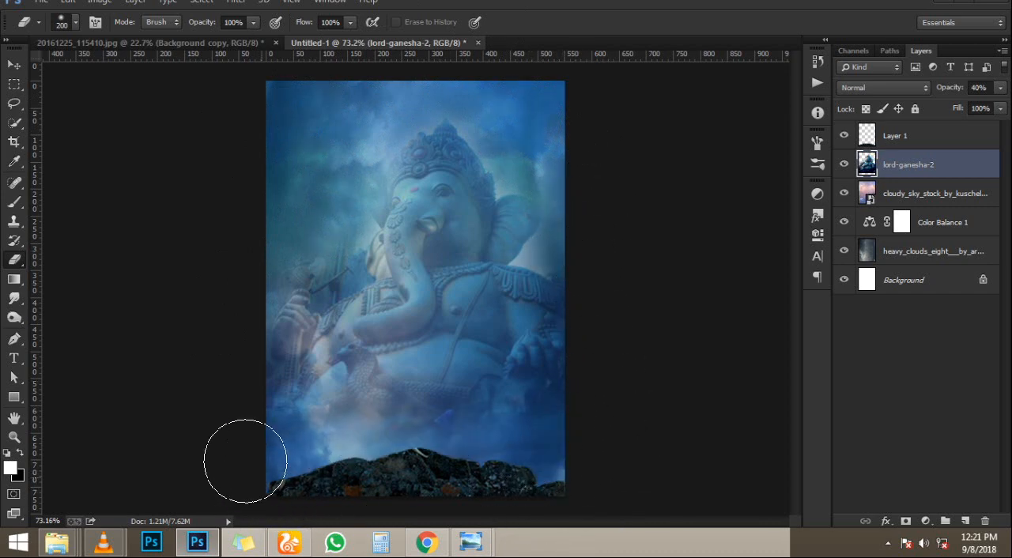
# - Move the Ganesha statue slightly up above the rock and set its layer opacity to 62%
pyautogui.click(14, 64)
pyautogui.moveTo(943, 93); pyautogui.dragTo(992, 93)
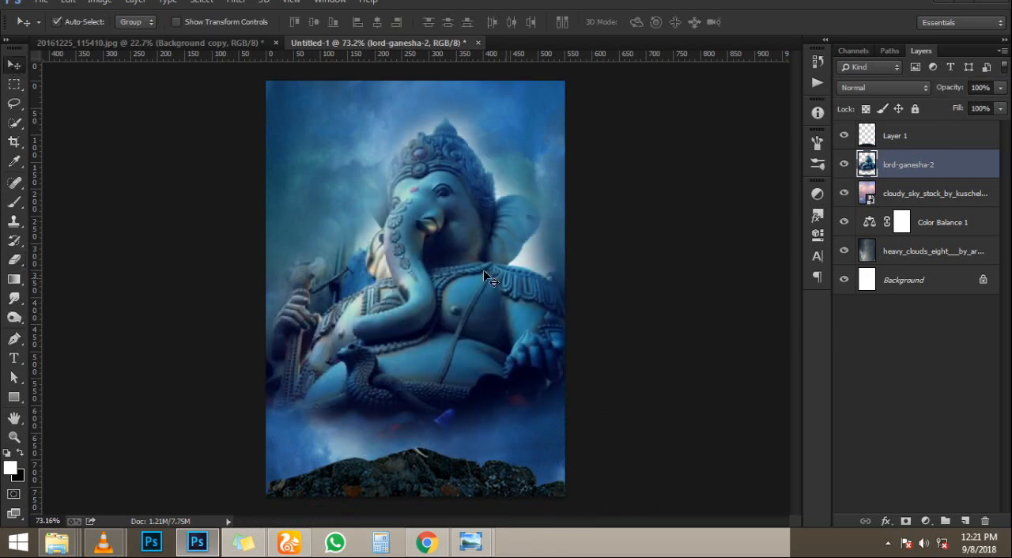
pyautogui.moveTo(454, 278); pyautogui.dragTo(455, 251)
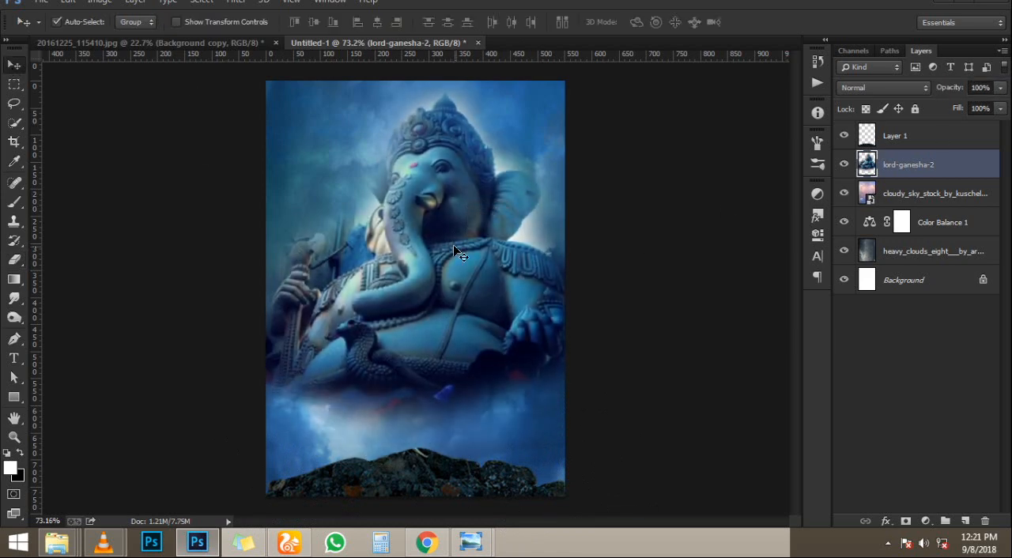
pyautogui.hotkey('ctrl', '0')
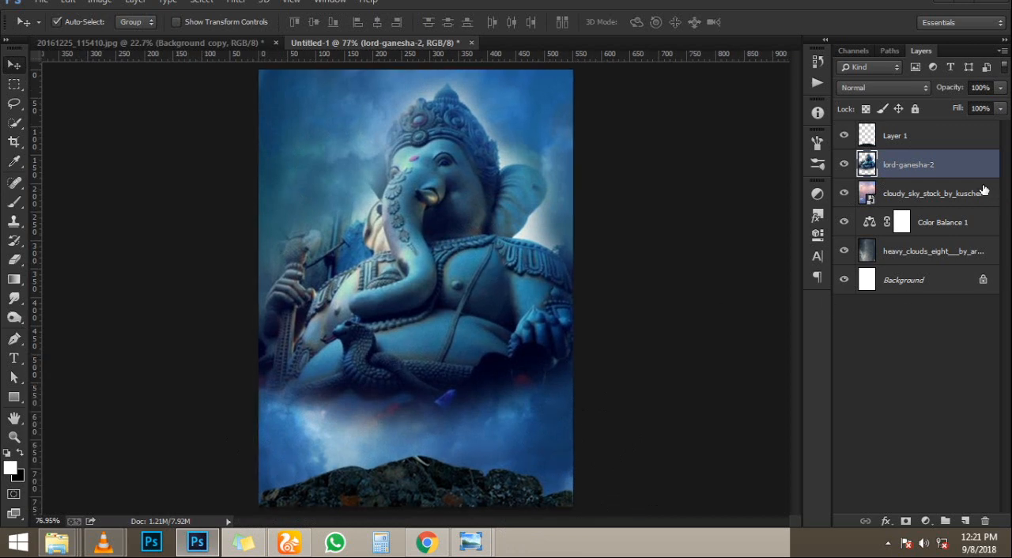
pyautogui.moveTo(950, 88); pyautogui.dragTo(932, 84)
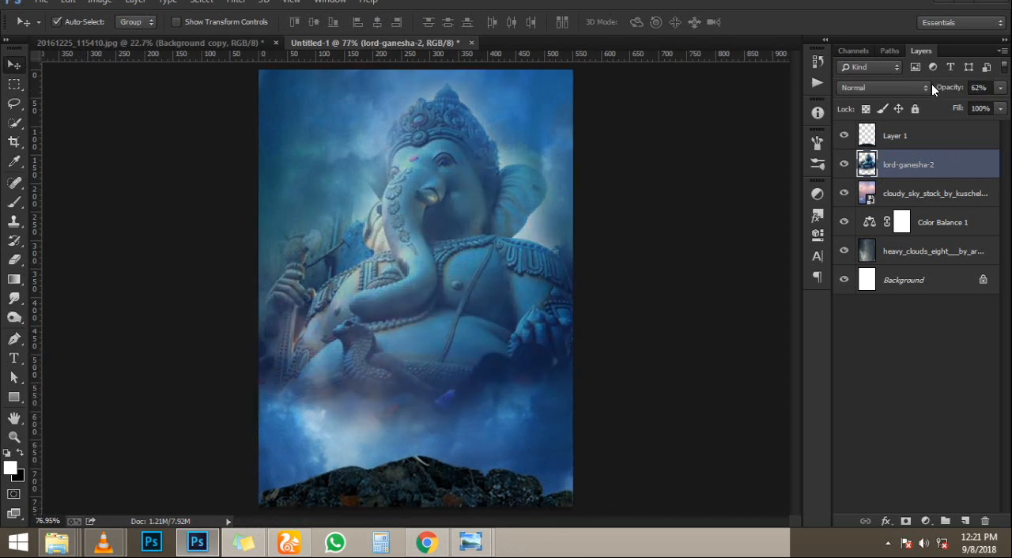
# - Try blend modes such as Multiply, Linear Burn, Overlay, Hard Light and Luminosity on the Ganesha layer, and restore Normal
pyautogui.click(920, 84)
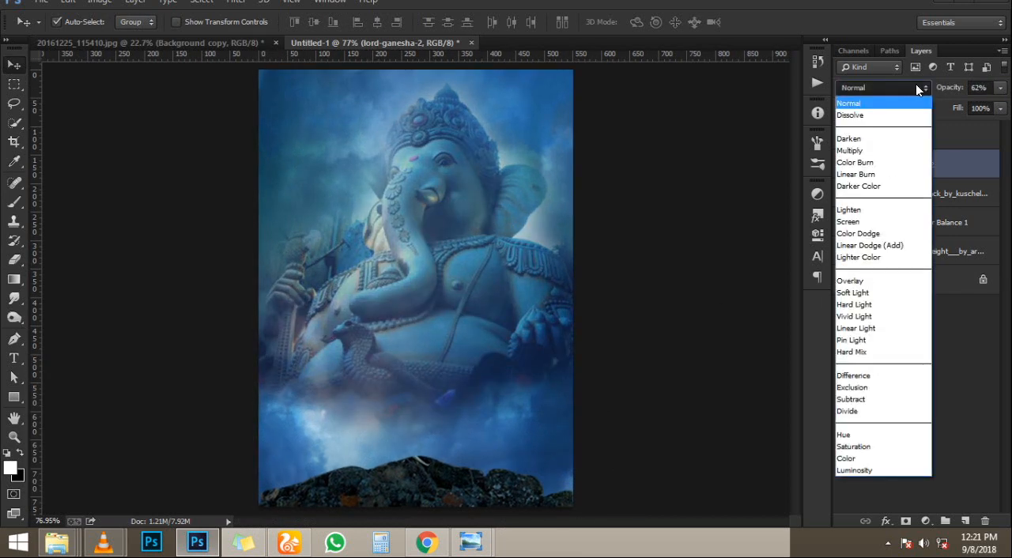
pyautogui.press('Down')
pyautogui.press('Return')
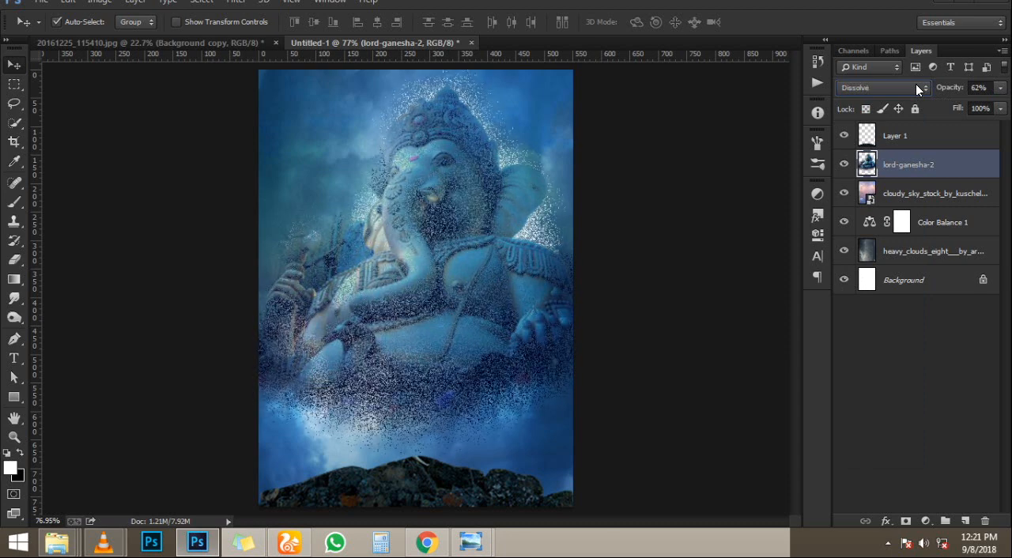
pyautogui.press('Down')
pyautogui.press('Down')
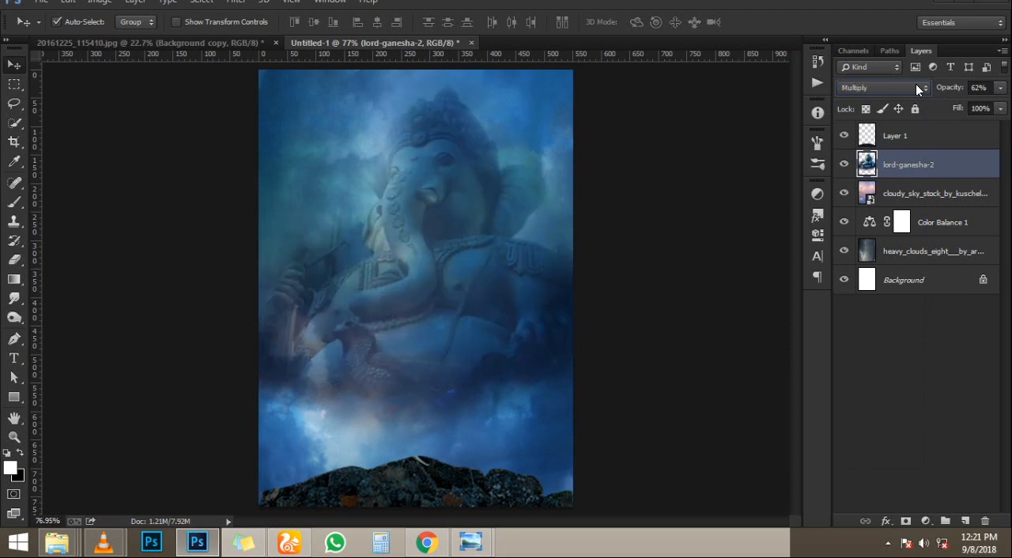
pyautogui.press('Up')
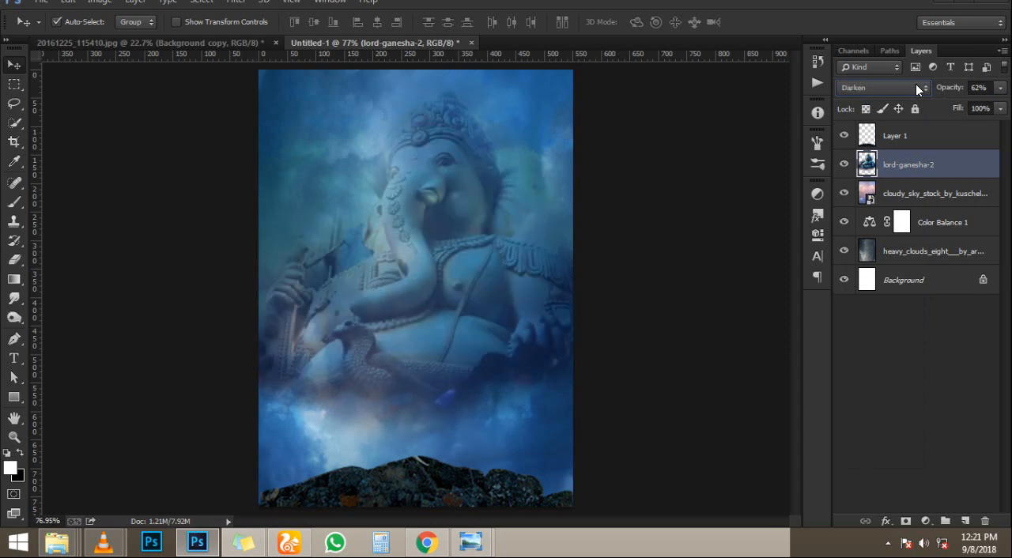
pyautogui.press('Down')
pyautogui.press('Down')
pyautogui.press('Down')
pyautogui.press('Down')
pyautogui.press('Down')
pyautogui.press('Down')
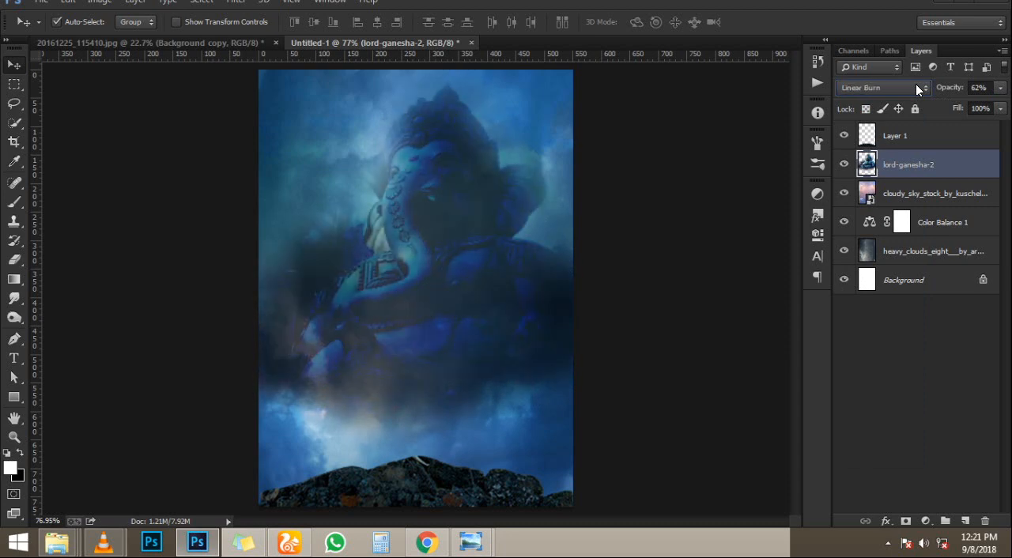
pyautogui.press('Down')
pyautogui.press('Down')
pyautogui.press('Down')
pyautogui.press('Down')
pyautogui.press('Down')
pyautogui.press('Down')
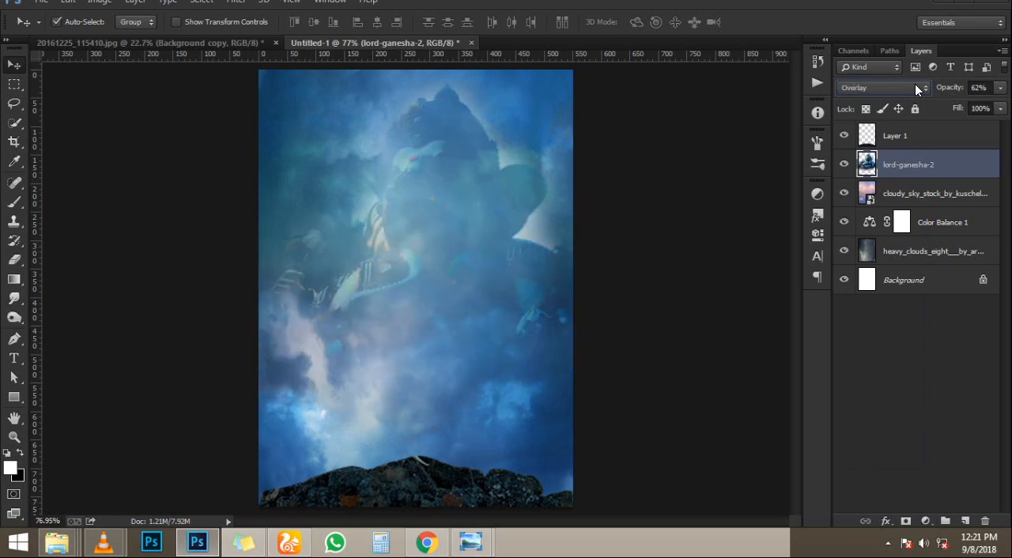
pyautogui.press('Down')
pyautogui.press('Up')
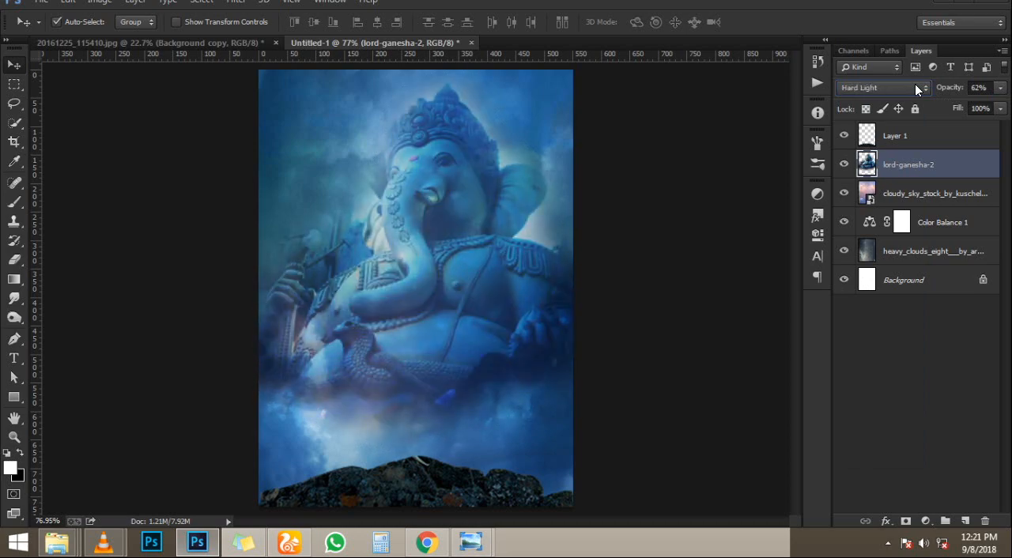
pyautogui.press('Down')
pyautogui.press('Down')
pyautogui.press('Down')
pyautogui.press('Down')
pyautogui.press('Down')
pyautogui.press('Down')
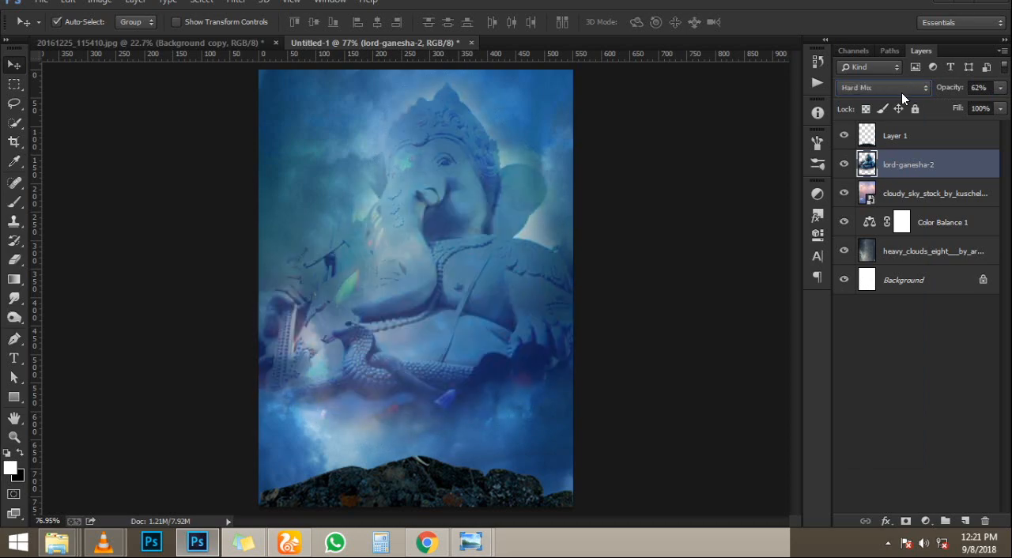
pyautogui.press('Down')
pyautogui.press('Down')
pyautogui.press('Down')
pyautogui.press('Down')
pyautogui.press('Down')
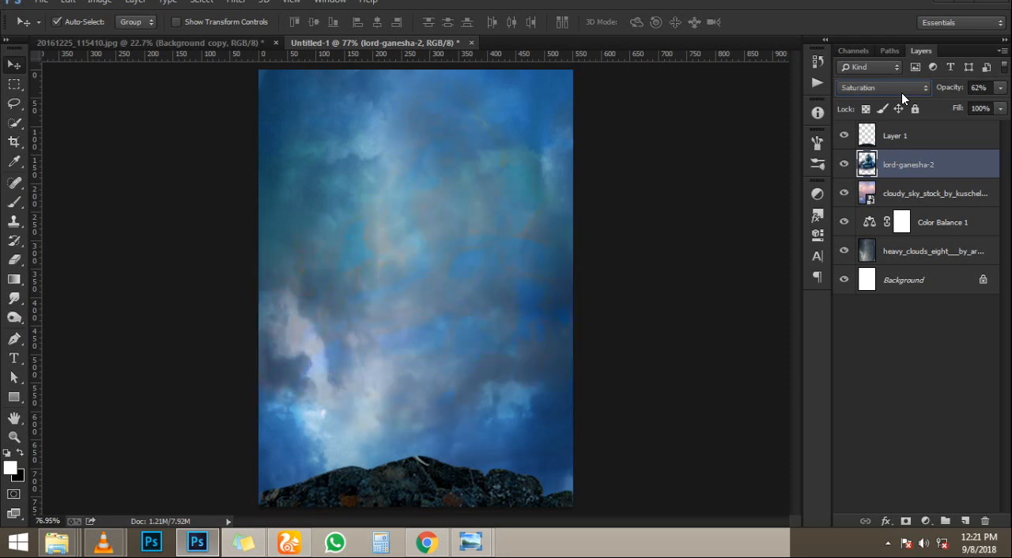
pyautogui.press('Down')
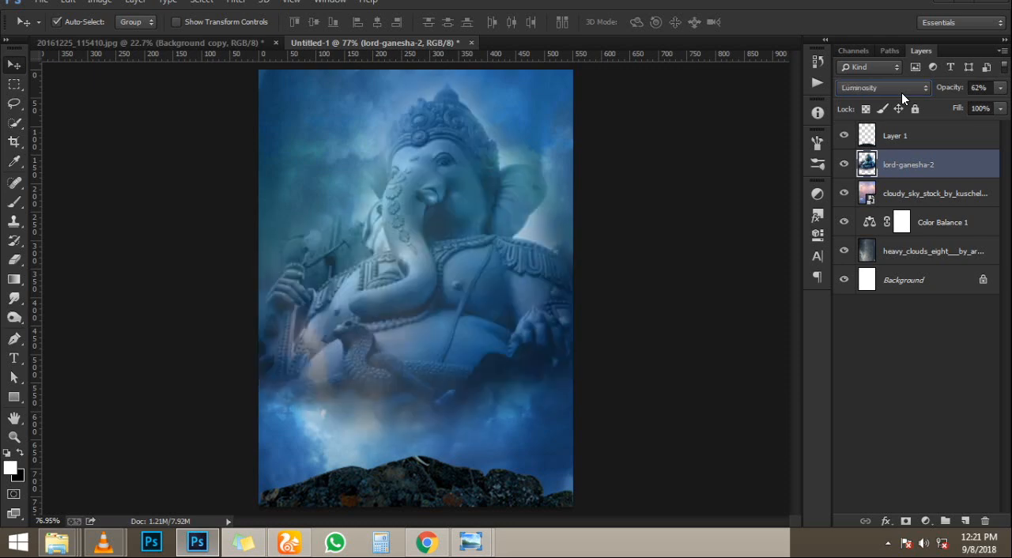
pyautogui.press('c')
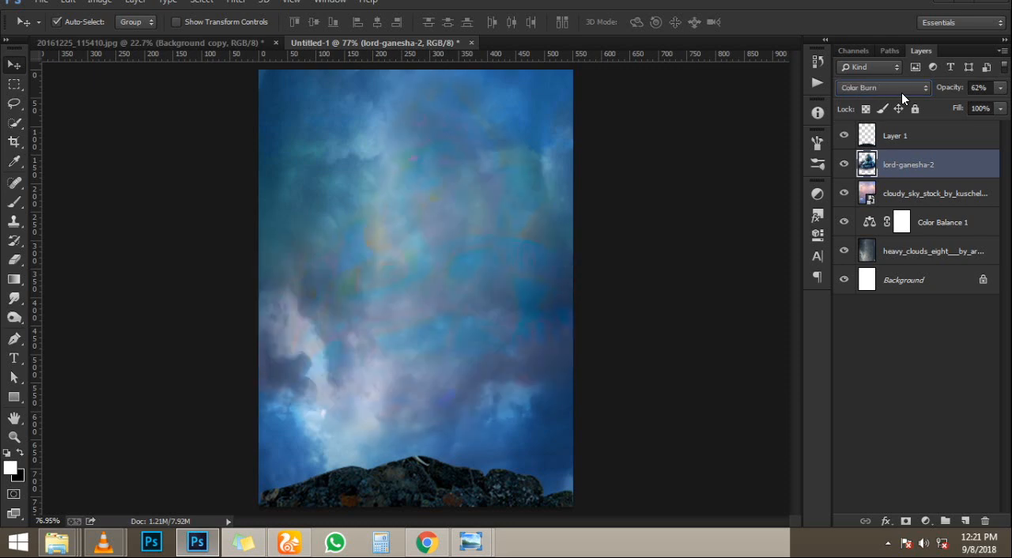
pyautogui.press('n')
pyautogui.press('Return')
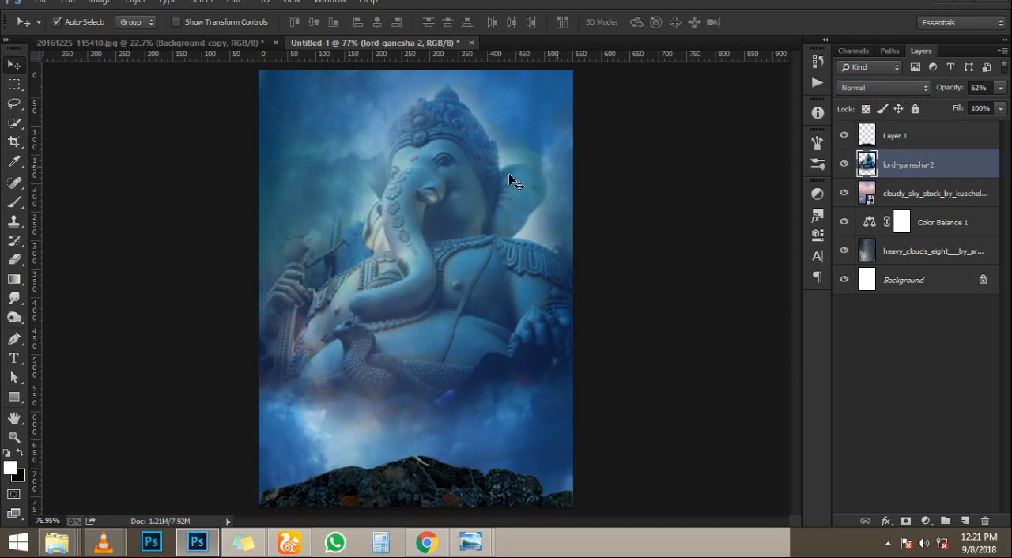
# - Copy the cut-out hooded person from 20161225_115410.jpg into the poster and place the layer above Layer 1
pyautogui.click(182, 44)
pyautogui.moveTo(422, 312); pyautogui.dragTo(417, 333)
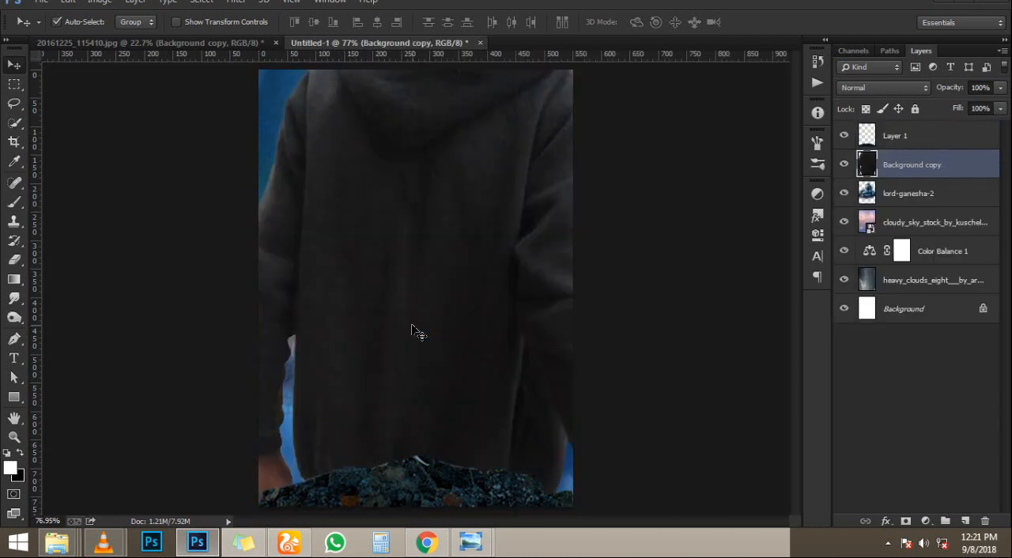
pyautogui.moveTo(917, 165); pyautogui.dragTo(918, 127)
# - Scale the person layer down to about 8% and place the figure on the peak of the rock
pyautogui.hotkey('ctrl', 't')
pyautogui.scroll(-5, 556, 273)
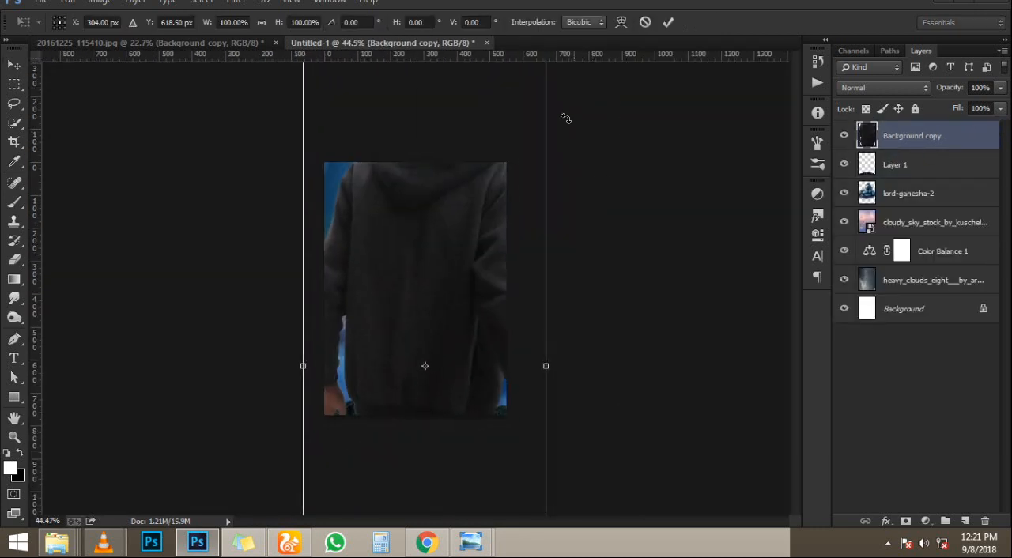
pyautogui.moveTo(505, 103); pyautogui.dragTo(431, 349)
pyautogui.scroll(5, 431, 349)
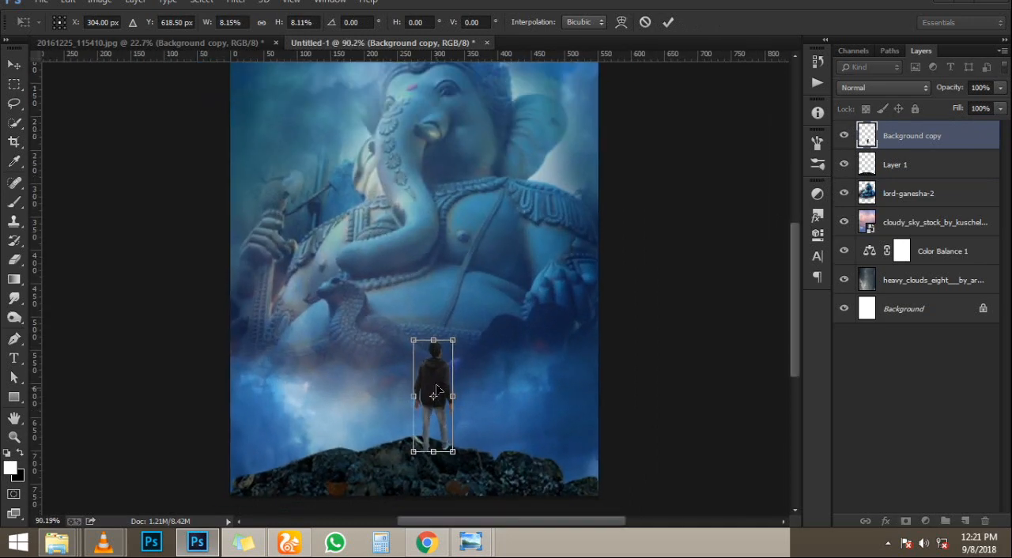
pyautogui.moveTo(439, 390); pyautogui.dragTo(415, 388)
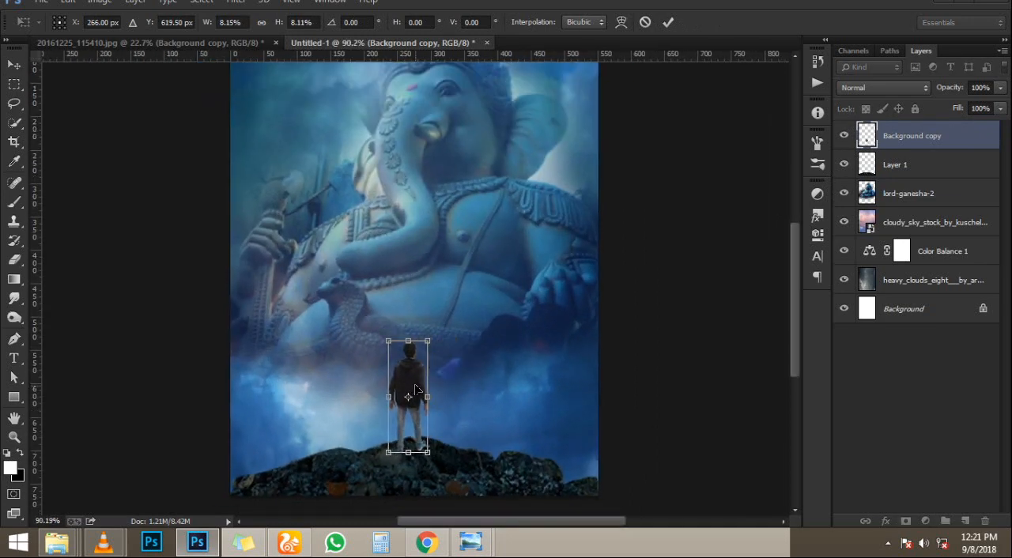
pyautogui.press('Return')
# - Nudge the person slightly up so the feet rest on the rock's upper edge
pyautogui.scroll(1, 432, 309)
pyautogui.scroll(1, 433, 310)
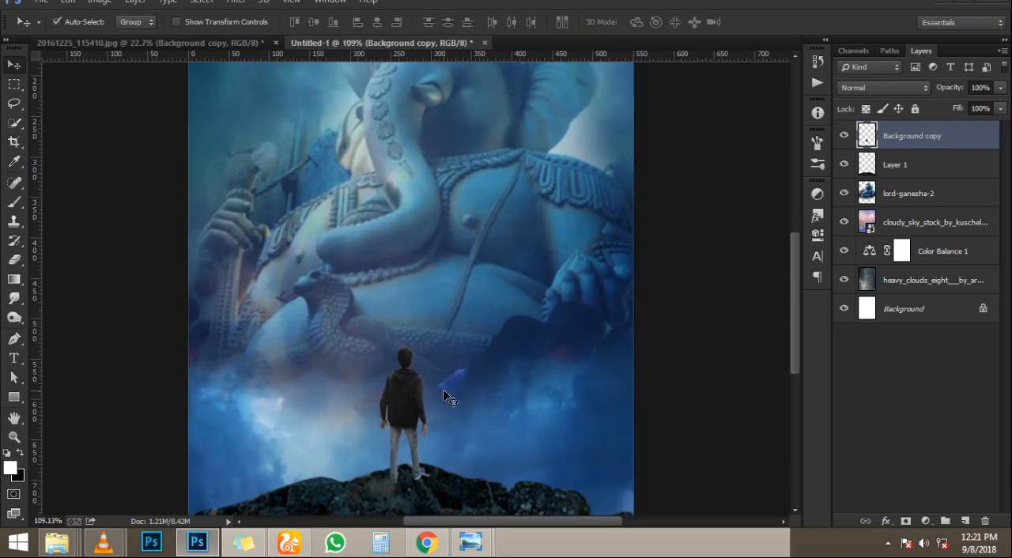
pyautogui.press('Up')
pyautogui.press('Up')
pyautogui.press('Up')
pyautogui.press('Up')
pyautogui.press('Up')
pyautogui.press('Up')
pyautogui.press('Up')
pyautogui.press('Up')
pyautogui.press('Up')
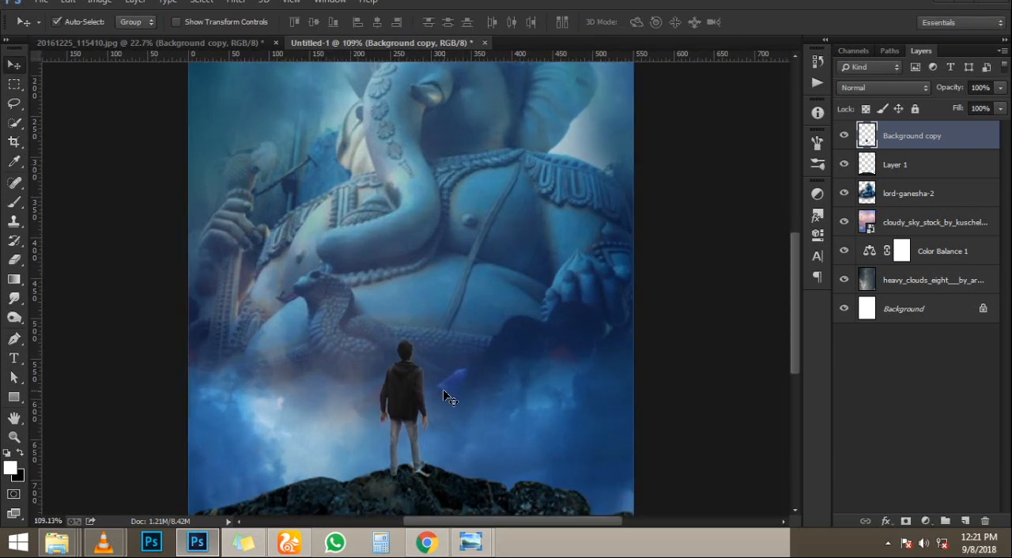
pyautogui.scroll(-4, 417, 296)
pyautogui.scroll(2, 417, 294)
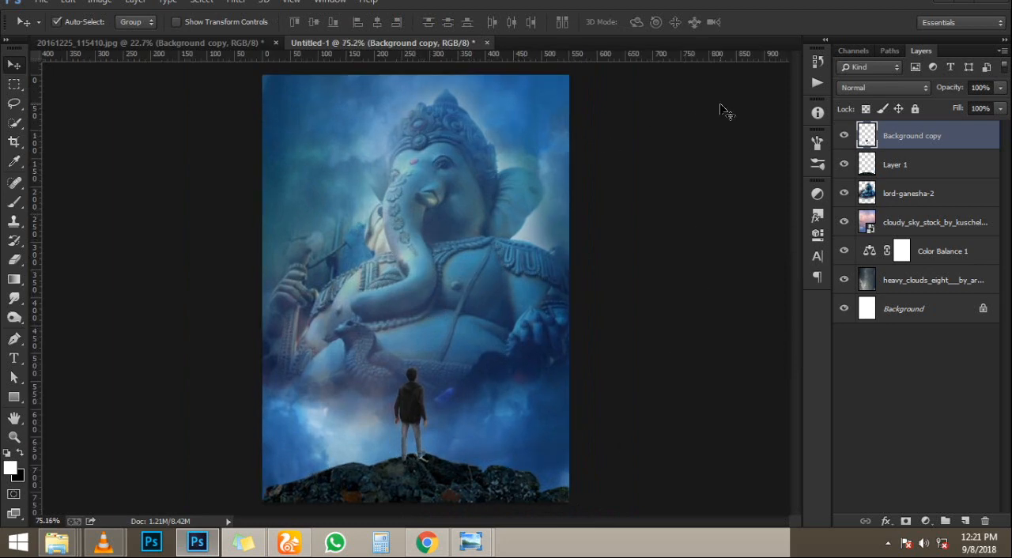
# - Close the smoke texture preview and place the smoke_texture5 image from the "happy indpendes day" folder as the poster's uppermost layer
pyautogui.moveTo(484, 539)
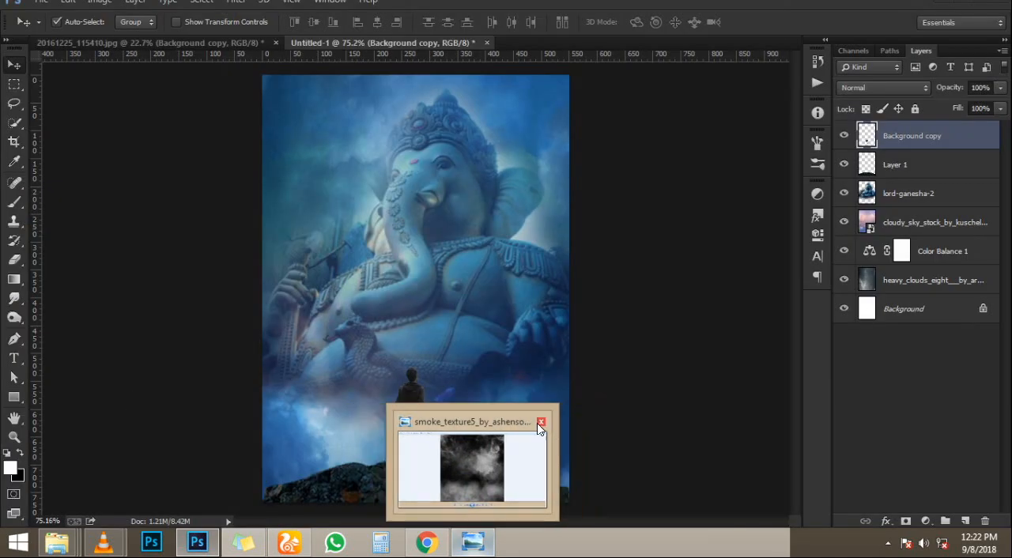
pyautogui.click(537, 424)
pyautogui.click(963, 7)
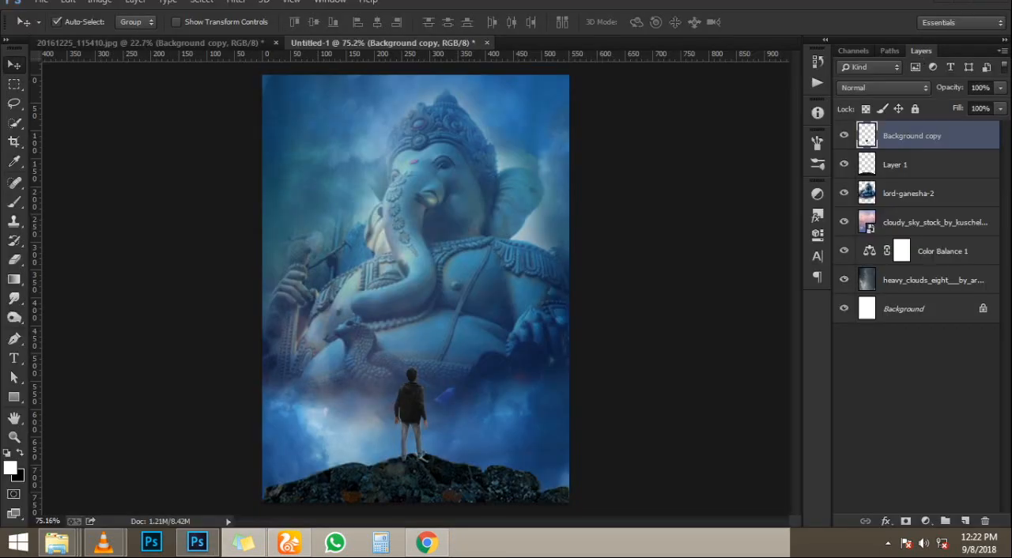
pyautogui.moveTo(57, 542)
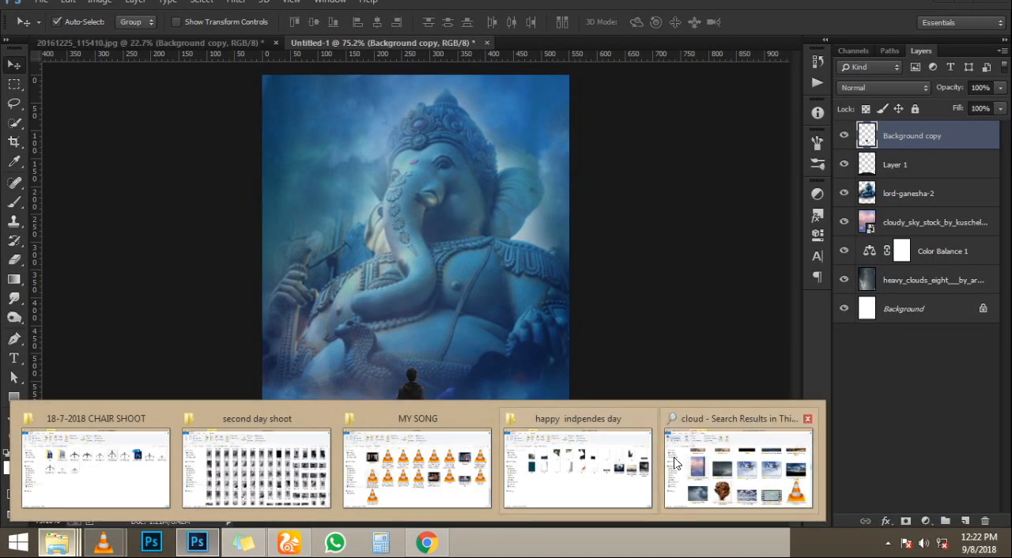
pyautogui.click(570, 466)
pyautogui.moveTo(963, 249); pyautogui.dragTo(382, 372)
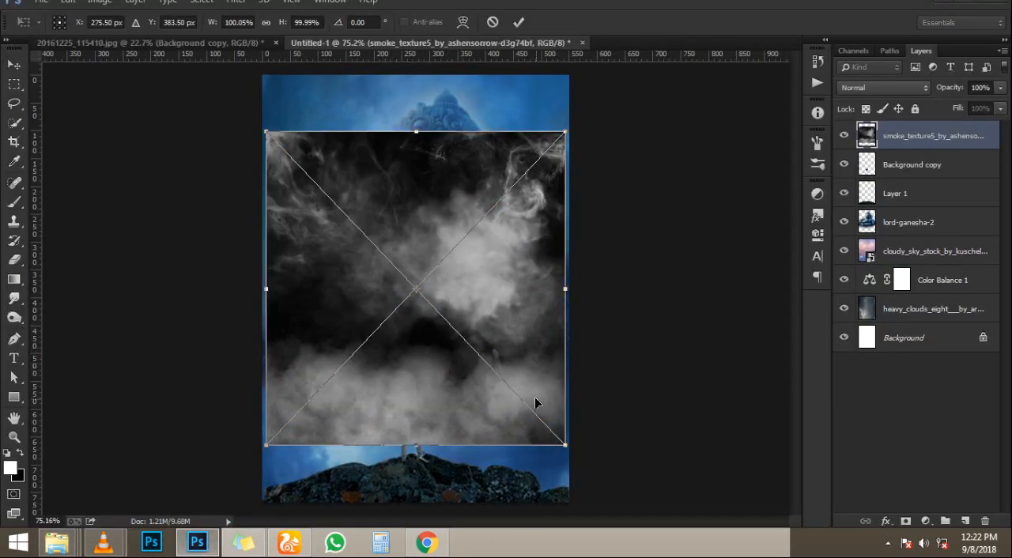
pyautogui.press('Return')
# - Try Screen, Dissolve and the blend modes between them on the smoke texture layer
pyautogui.click(883, 87)
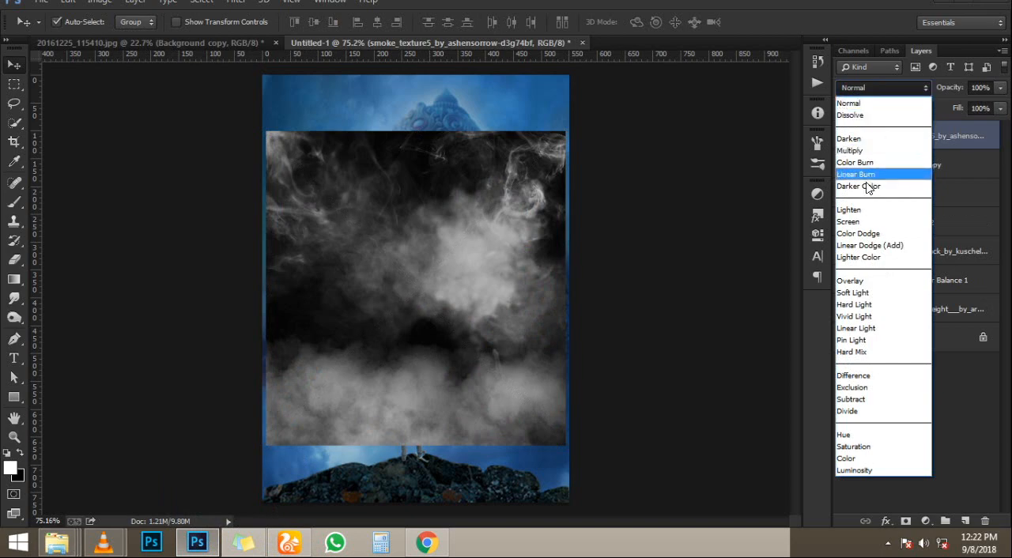
pyautogui.click(894, 219)
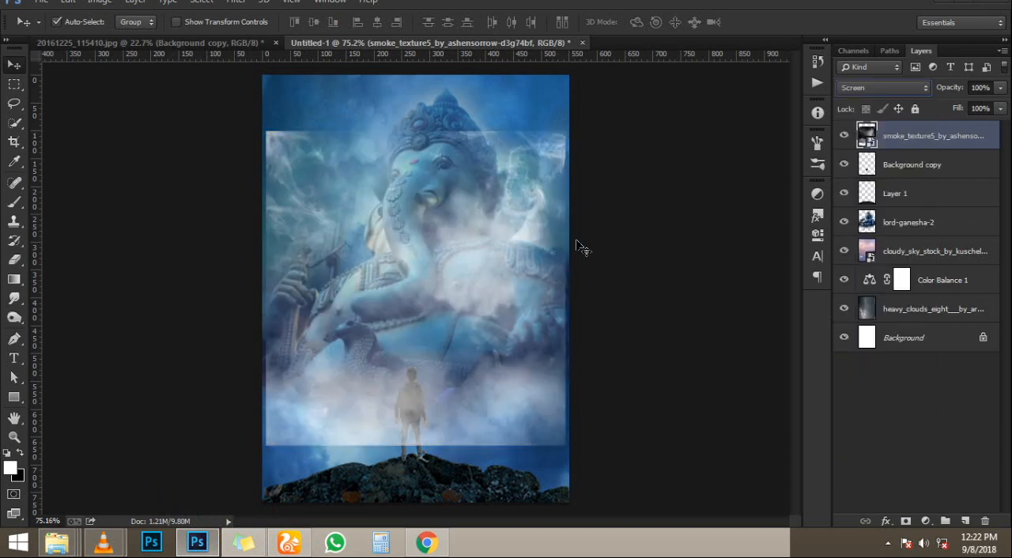
pyautogui.press('Up')
pyautogui.press('Up')
pyautogui.press('Up')
pyautogui.press('Up')
pyautogui.press('Up')
pyautogui.press('Up')
pyautogui.press('Up')
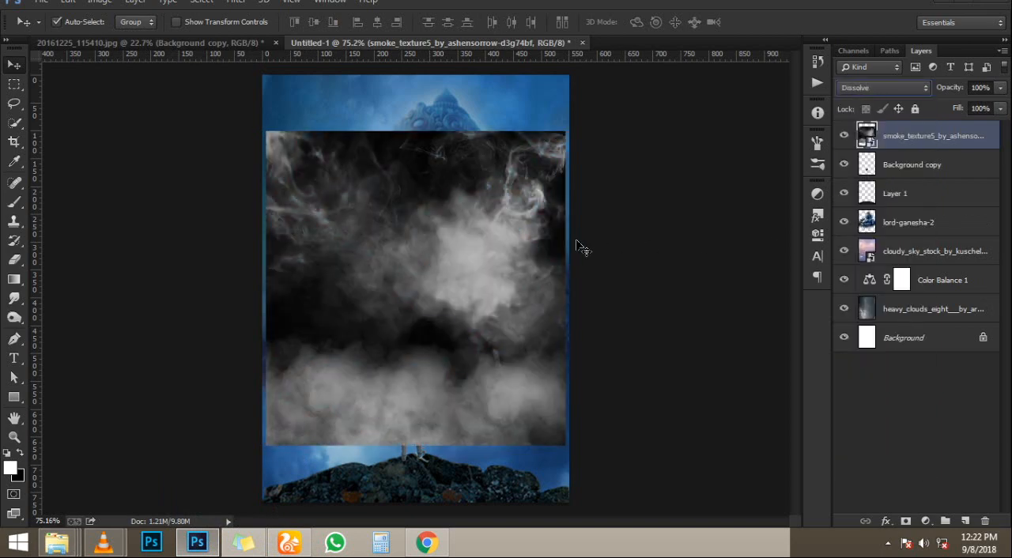
# - Enlarge the smoke texture until it covers the whole poster canvas
pyautogui.click(570, 250)
pyautogui.hotkey('ctrl', 't')
pyautogui.moveTo(566, 448); pyautogui.dragTo(628, 507)
pyautogui.press('Return')
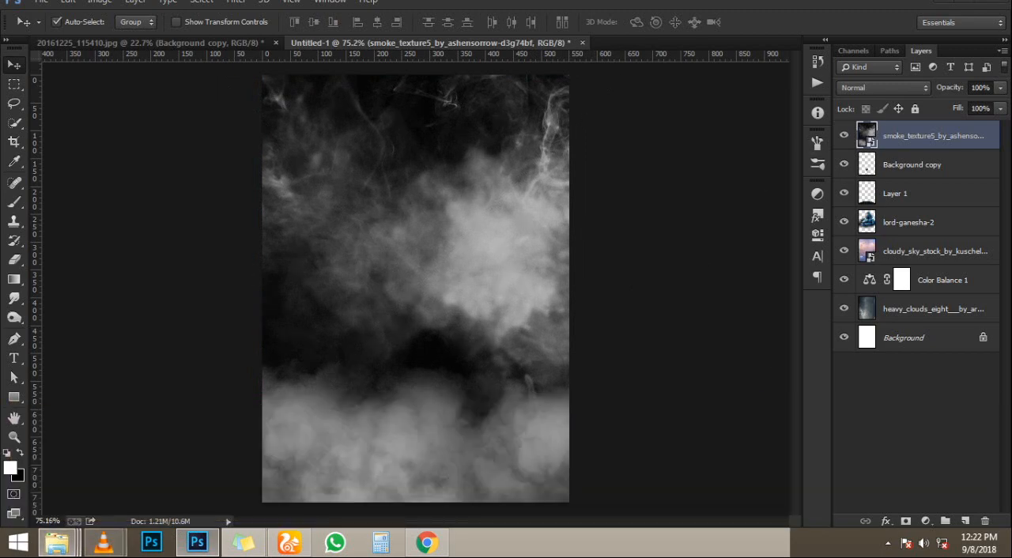
# - Try blend modes such as Linear Burn, Color Dodge, Soft Light, Saturation and Linear Light on the smoke layer, and settle on Screen
pyautogui.doubleClick(885, 85)
pyautogui.scroll(-5, 885, 83)
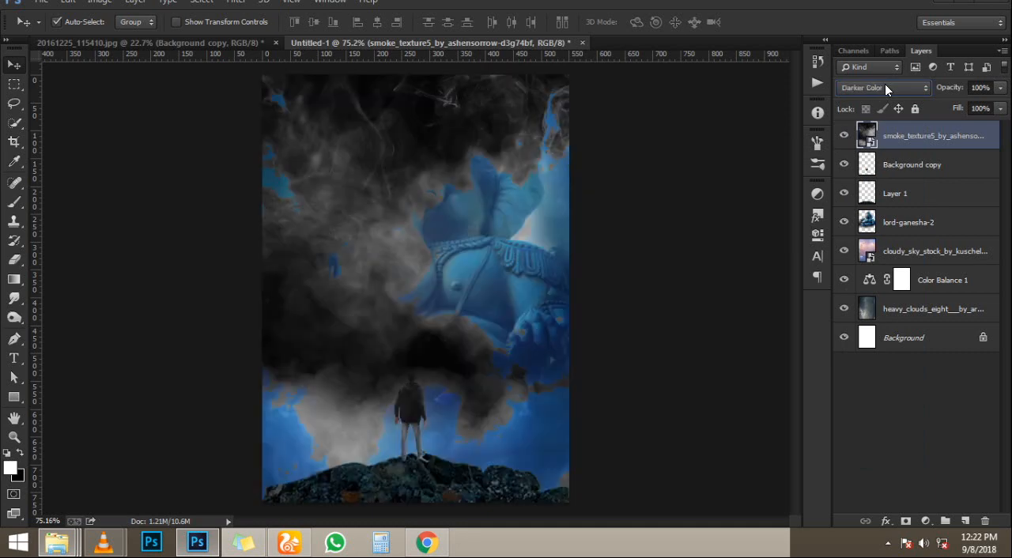
pyautogui.scroll(-2, 885, 84)
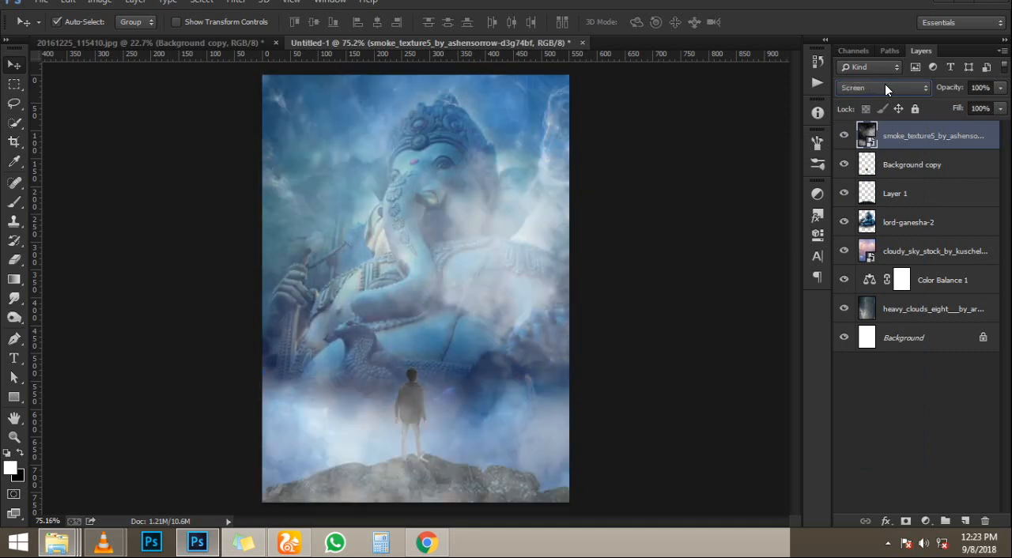
pyautogui.scroll(-1, 885, 88)
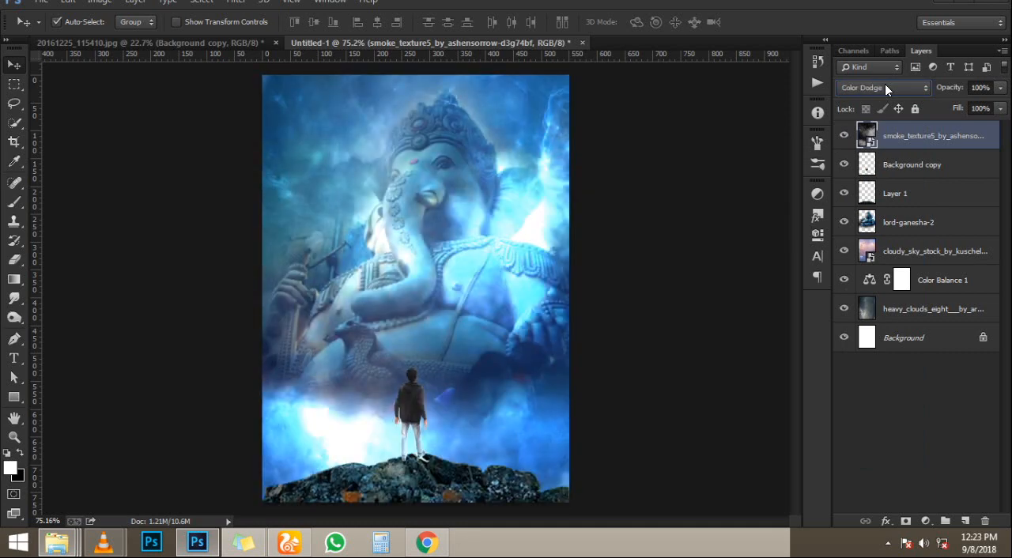
pyautogui.scroll(-4, 885, 88)
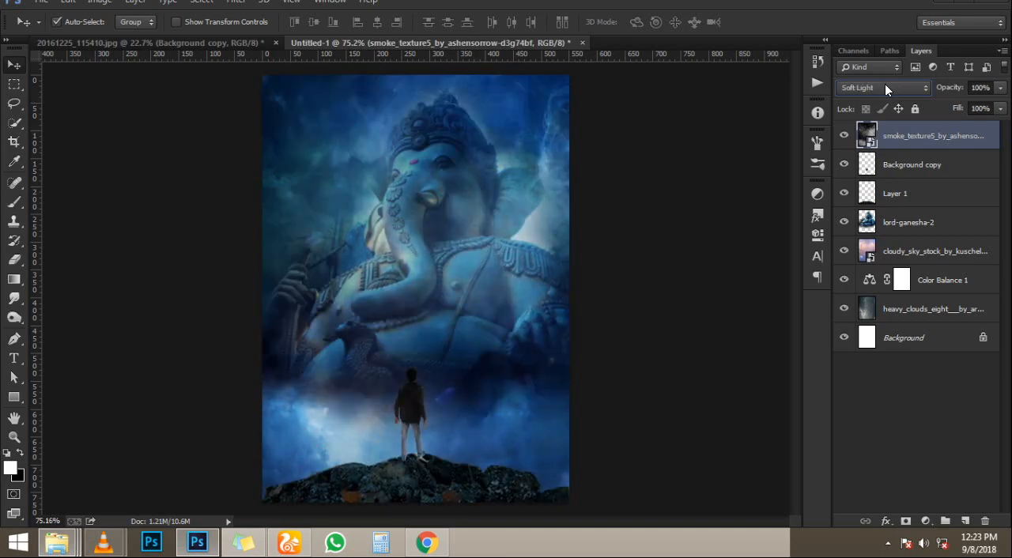
pyautogui.scroll(-1, 886, 88)
pyautogui.scroll(1, 886, 88)
pyautogui.scroll(-5, 886, 88)
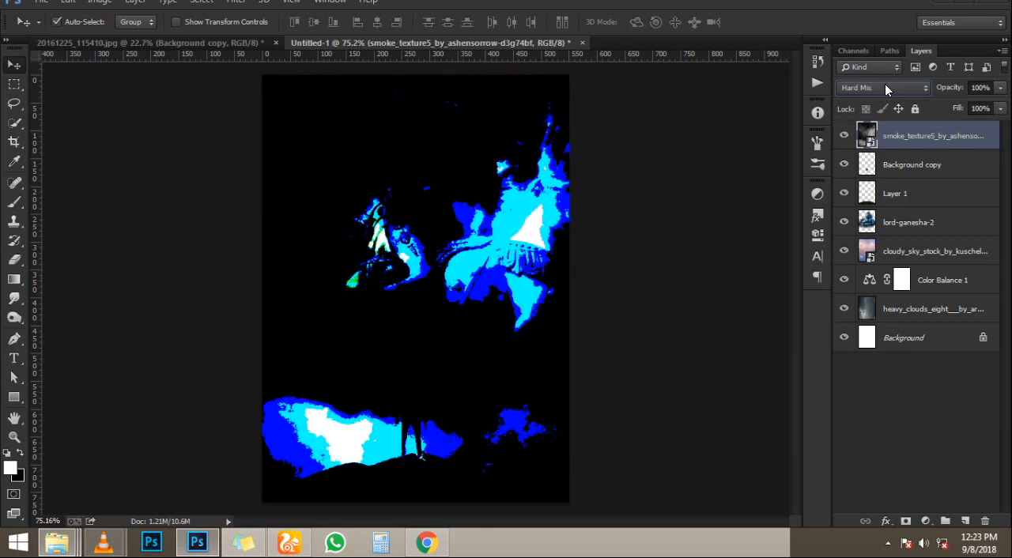
pyautogui.scroll(-6, 886, 88)
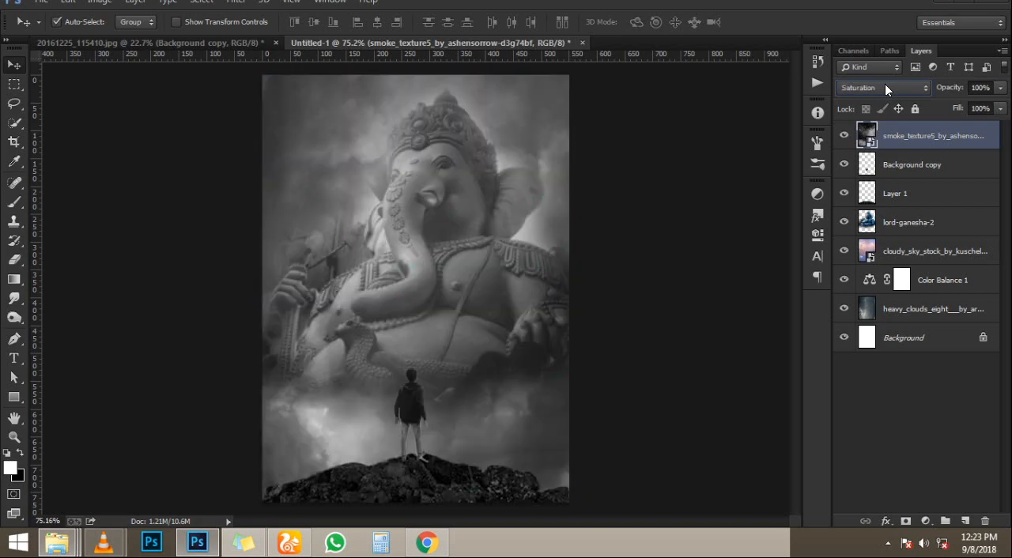
pyautogui.scroll(-2, 885, 84)
pyautogui.scroll(1, 885, 84)
pyautogui.scroll(20, 885, 84)
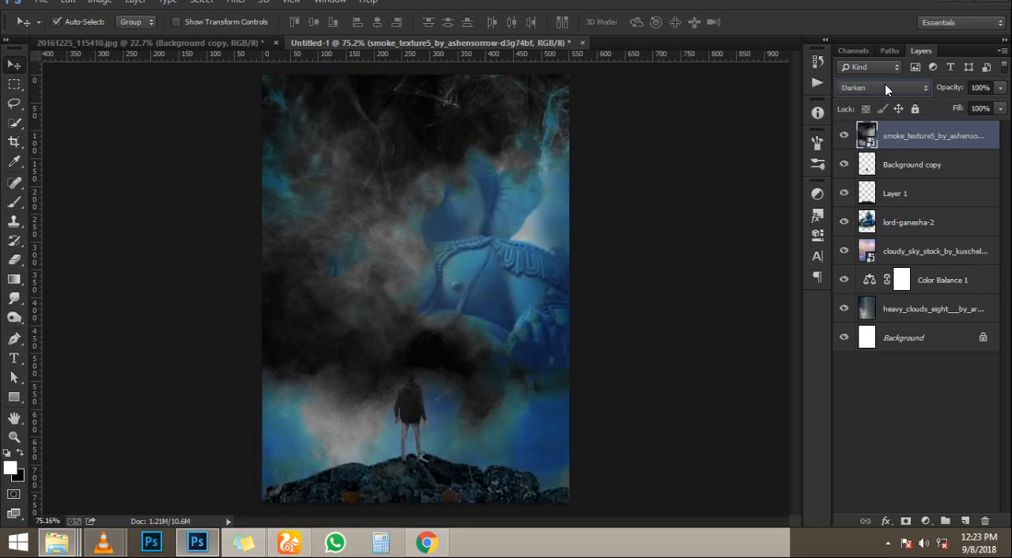
pyautogui.scroll(-5, 885, 84)
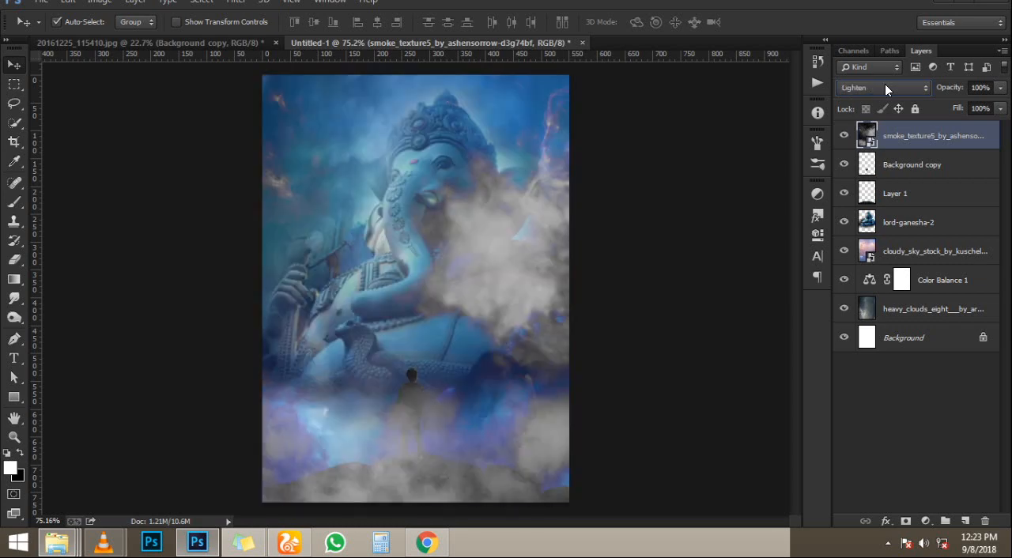
pyautogui.scroll(-1, 885, 84)
pyautogui.scroll(-1, 885, 84)
pyautogui.scroll(1, 885, 83)
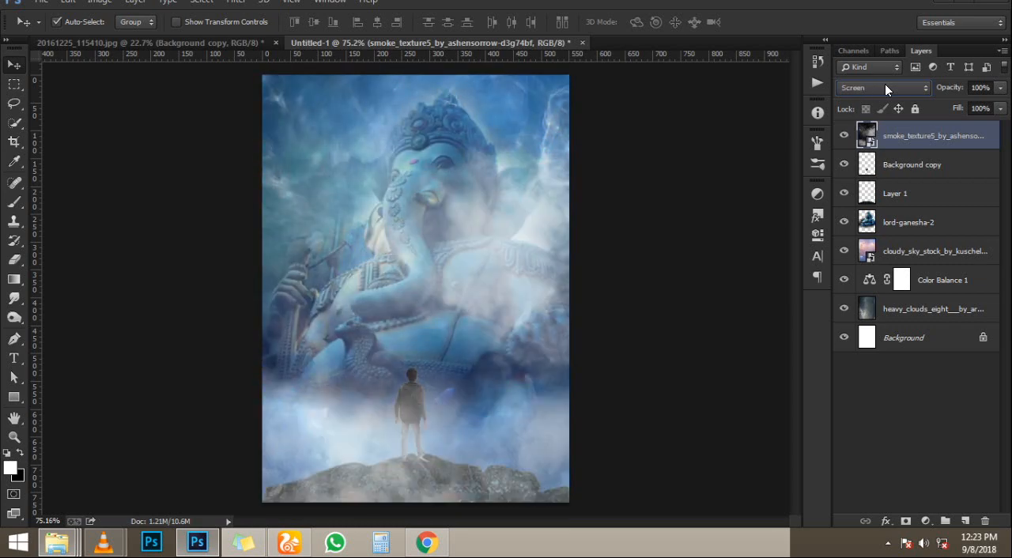
pyautogui.scroll(-2, 886, 91)
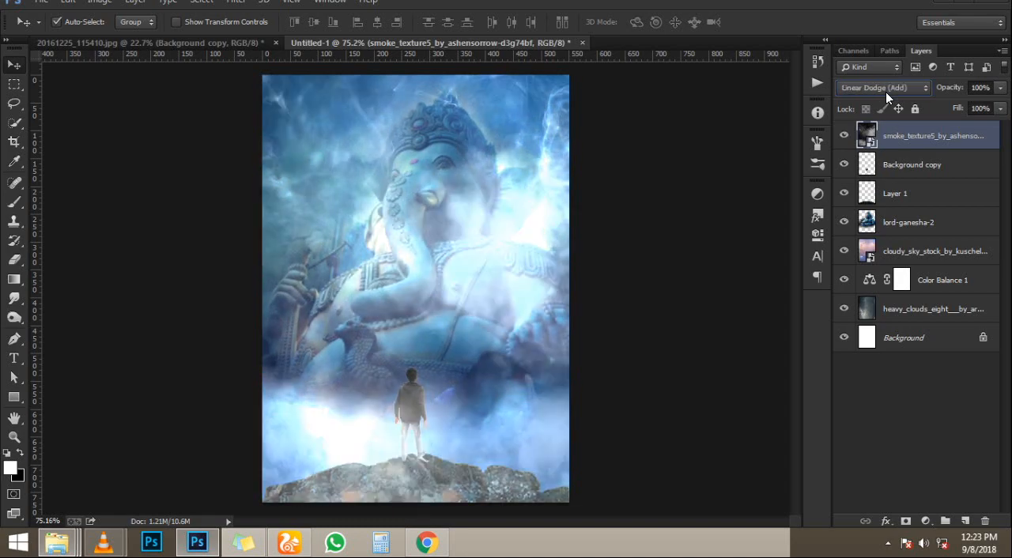
pyautogui.scroll(-3, 886, 92)
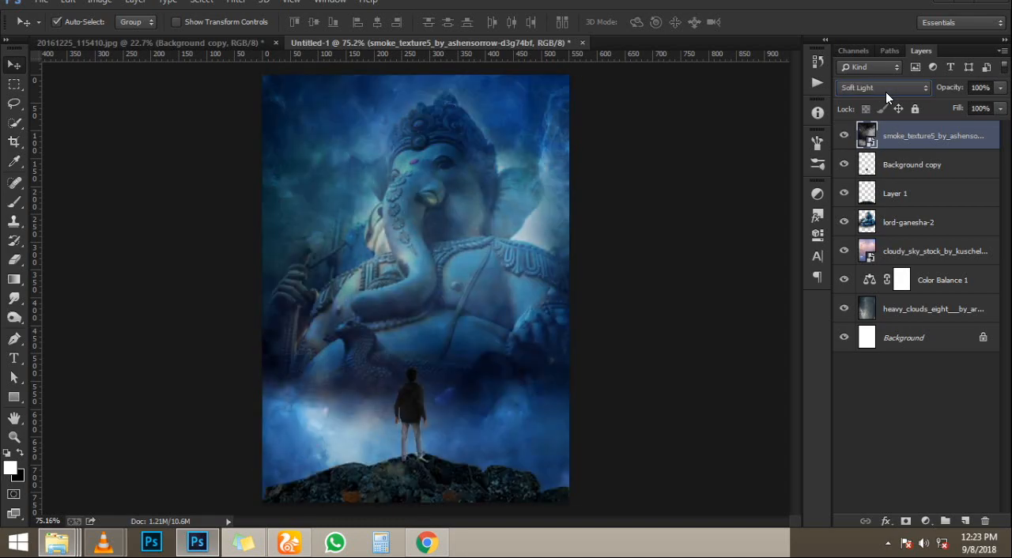
pyautogui.scroll(-3, 886, 92)
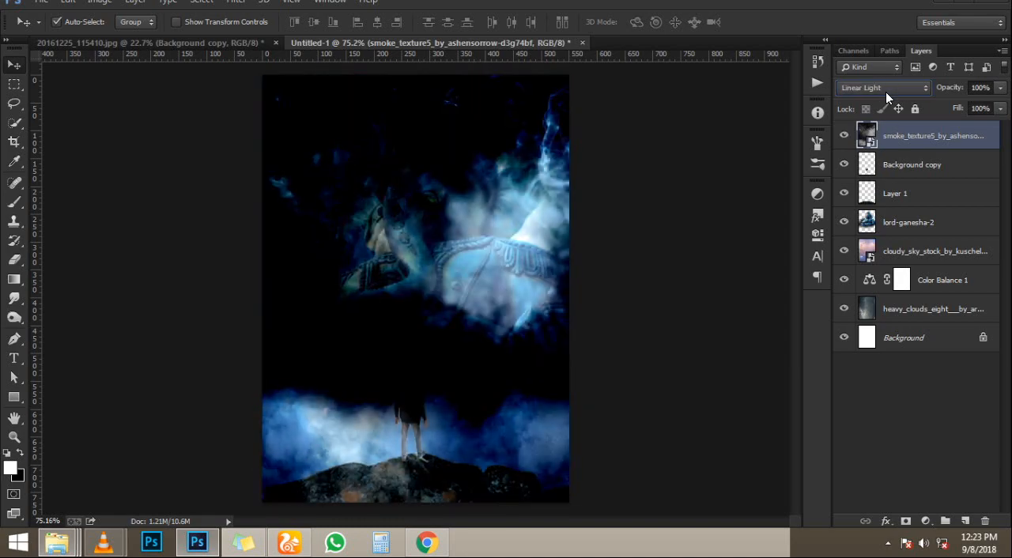
pyautogui.scroll(2, 886, 92)
pyautogui.scroll(6, 886, 91)
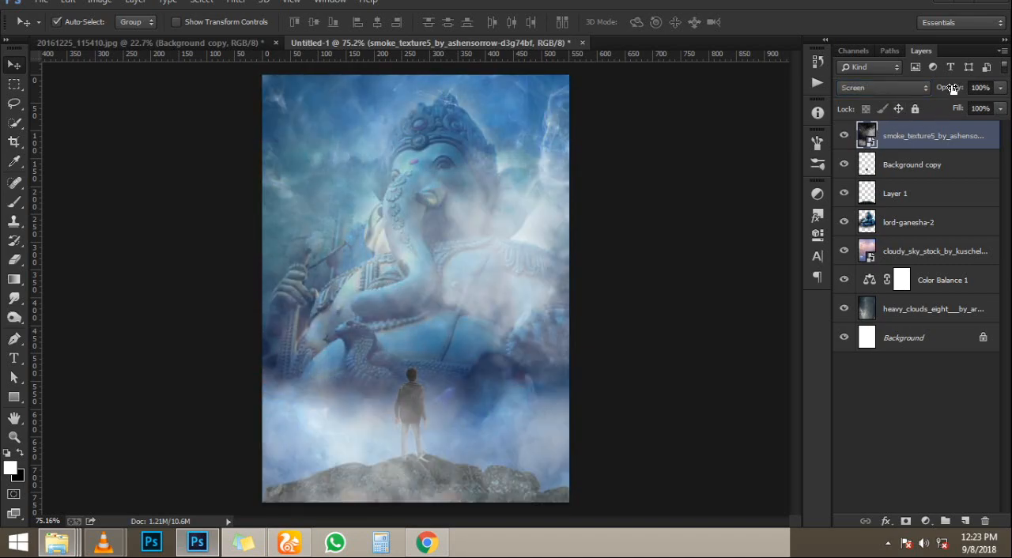
# - Reduce the smoke texture layer's opacity to 54%
pyautogui.moveTo(953, 89); pyautogui.dragTo(947, 87)
pyautogui.moveTo(948, 88)
pyautogui.mouseDown()
pyautogui.moveTo(934, 88)
pyautogui.moveTo(948, 88)
pyautogui.mouseUp()
pyautogui.scroll(4, 453, 225)
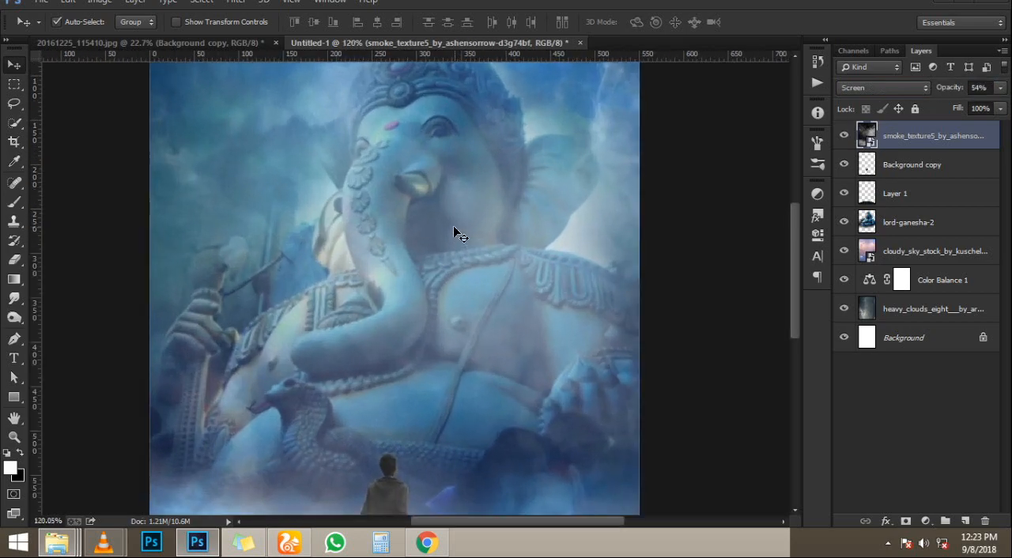
pyautogui.scroll(-4, 453, 226)
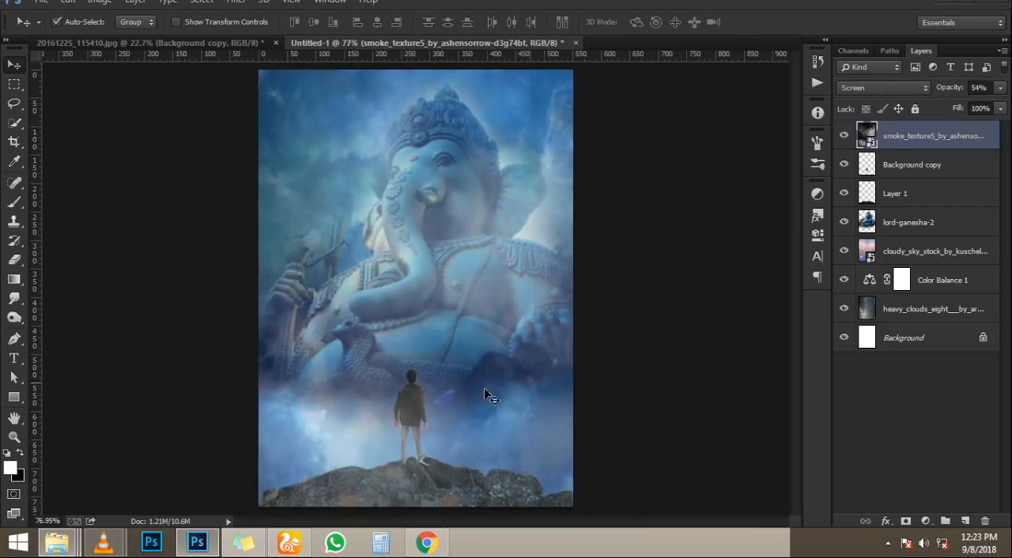
# - Move the smoke texture layer below the person layer and check the blend around the figure
pyautogui.moveTo(915, 139); pyautogui.dragTo(908, 178)
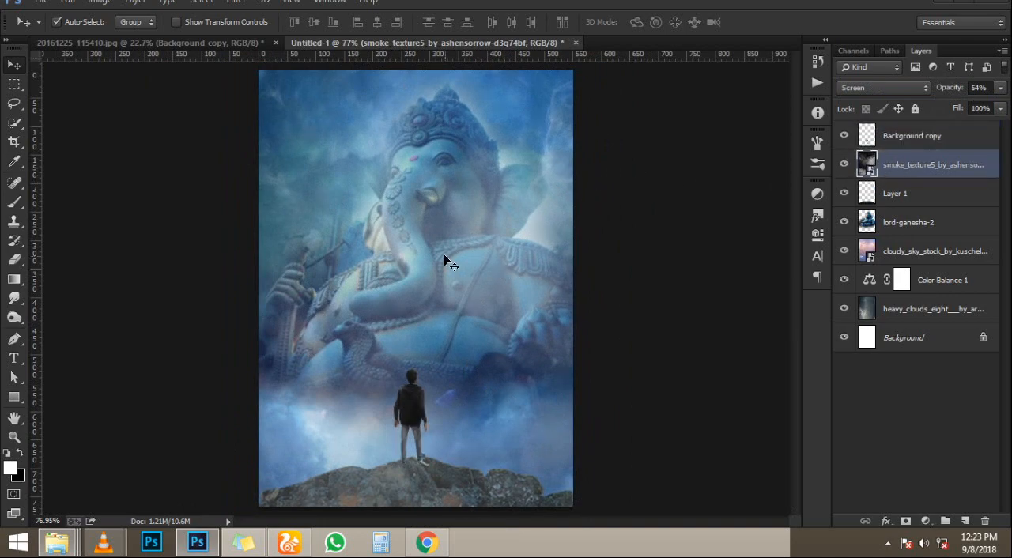
pyautogui.scroll(3, 445, 257)
pyautogui.scroll(-3, 452, 244)
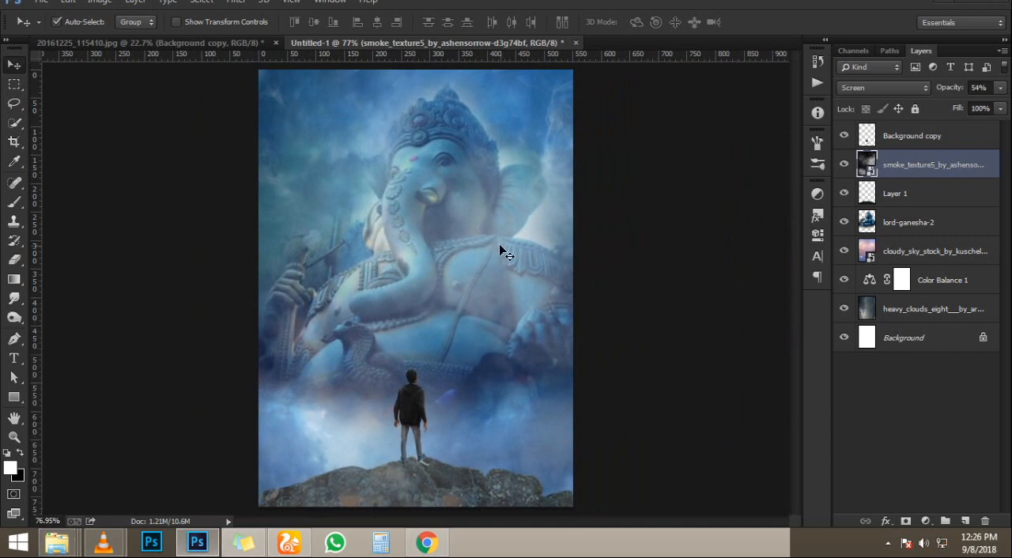
pyautogui.scroll(-1, 479, 283)
pyautogui.scroll(2, 480, 283)
pyautogui.scroll(-1, 480, 283)
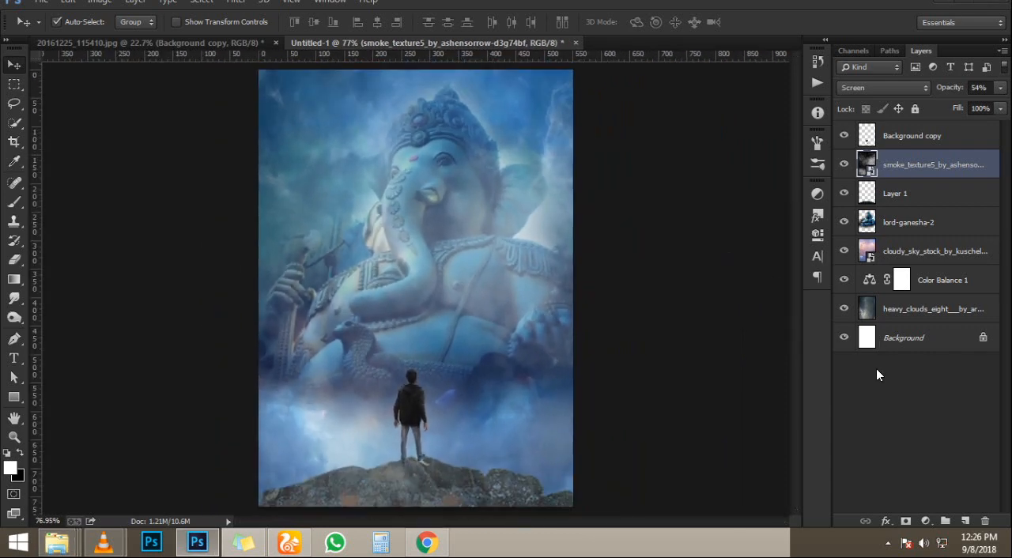
# - Compare the poster with and without the cloudy_sky_stock layer, and leave that layer hidden
pyautogui.click(908, 202)
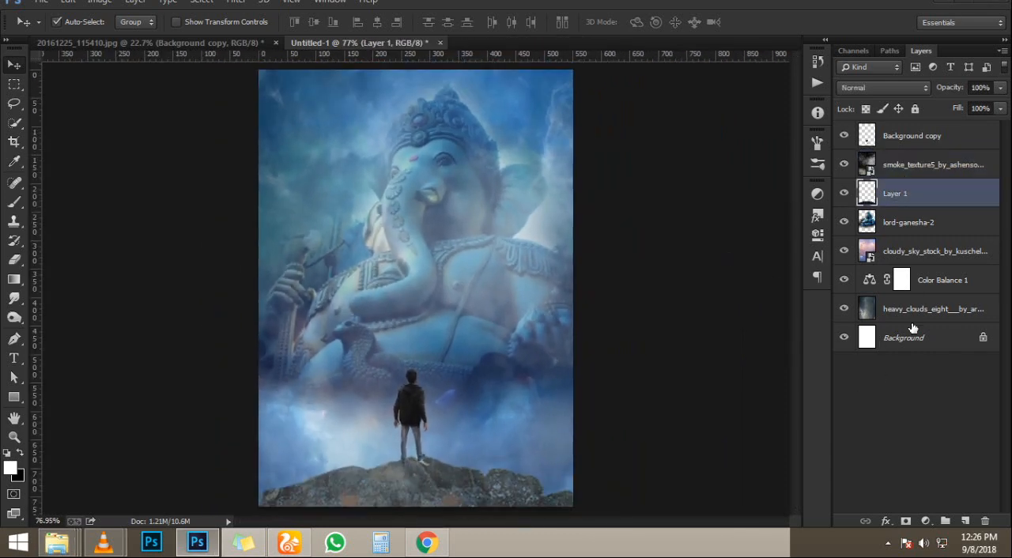
pyautogui.click(912, 223)
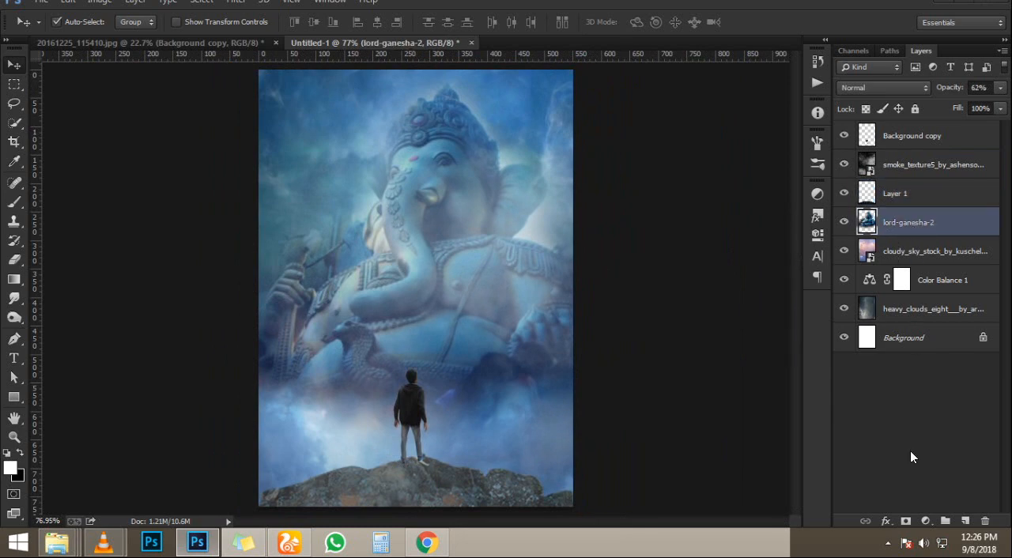
pyautogui.click(918, 260)
pyautogui.click(845, 253)
pyautogui.click(845, 253)
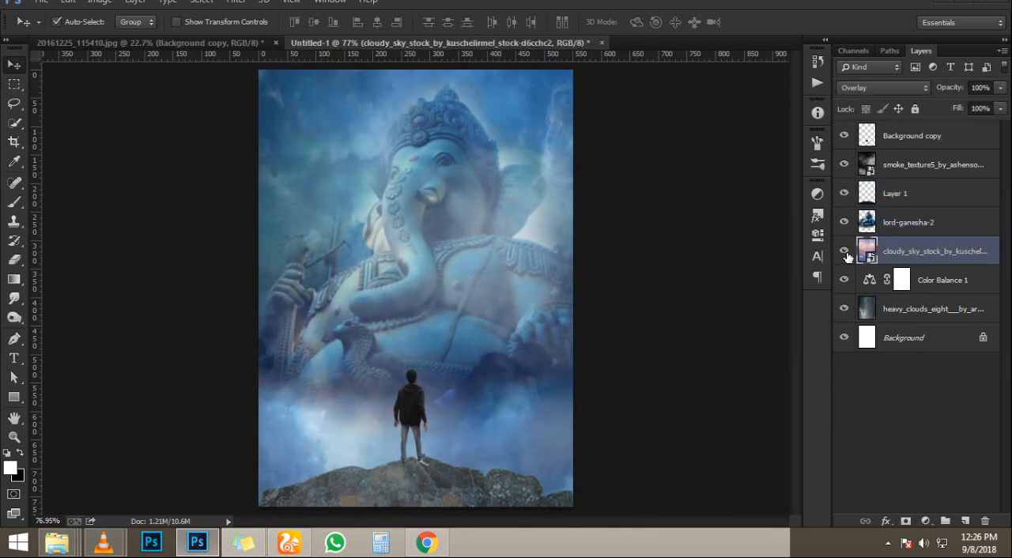
pyautogui.click(845, 253)
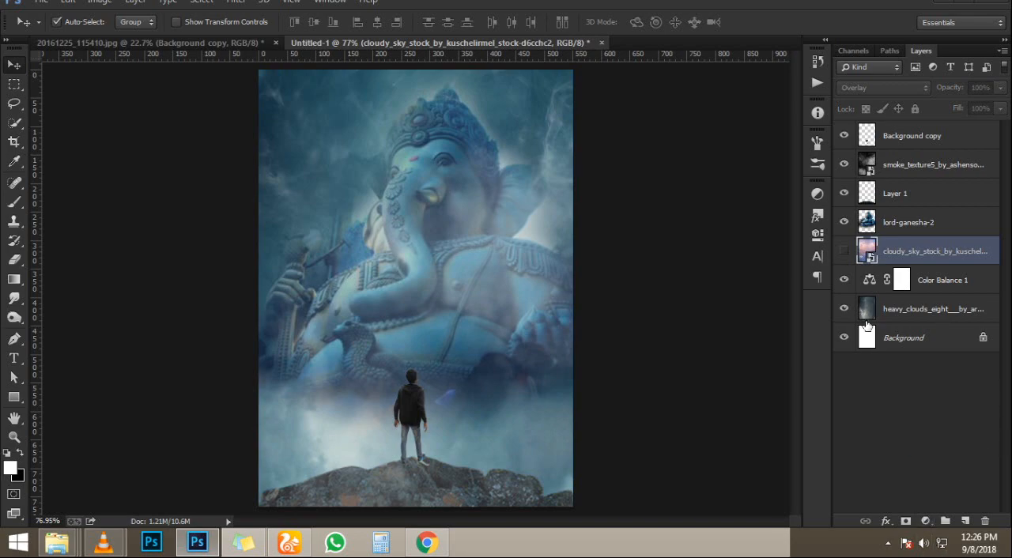
# - Show the cloudy_sky_stock layer again, rasterize it, and shift its hue to -10 with Hue/Saturation
pyautogui.click(844, 251)
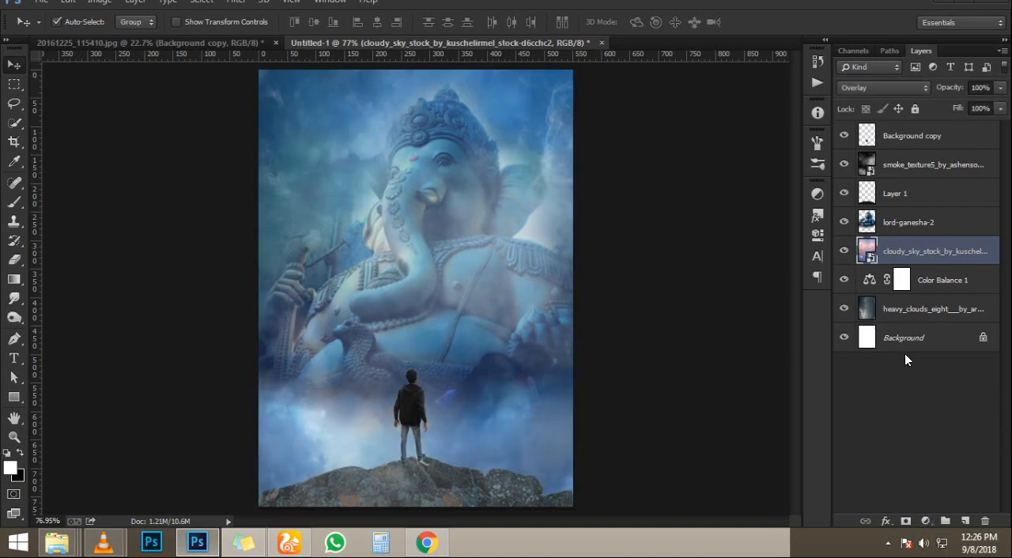
pyautogui.rightClick(924, 258)
pyautogui.click(711, 212)
pyautogui.hotkey('ctrl', 'u')
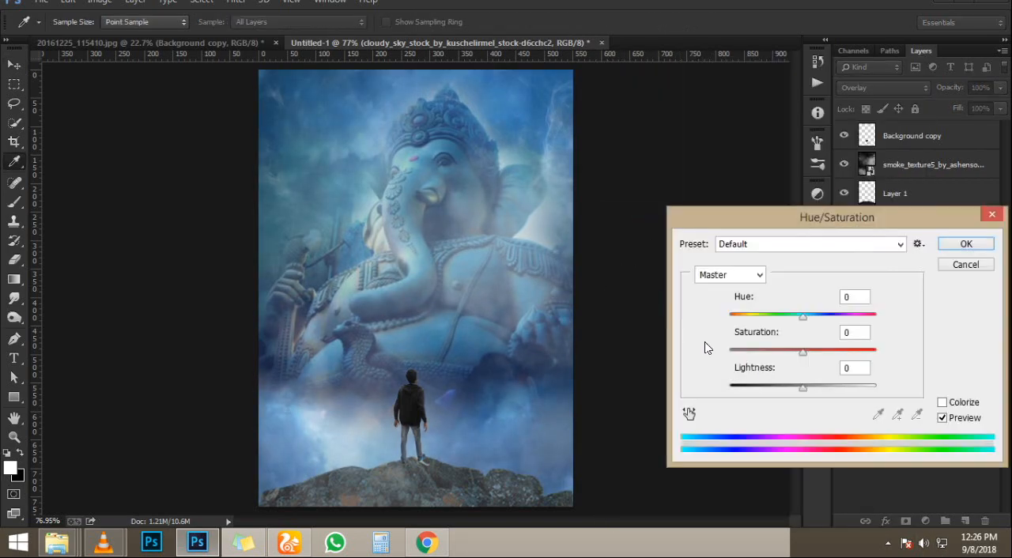
pyautogui.moveTo(797, 316)
pyautogui.mouseDown()
pyautogui.moveTo(729, 319)
pyautogui.moveTo(880, 314)
pyautogui.moveTo(796, 330)
pyautogui.mouseUp()
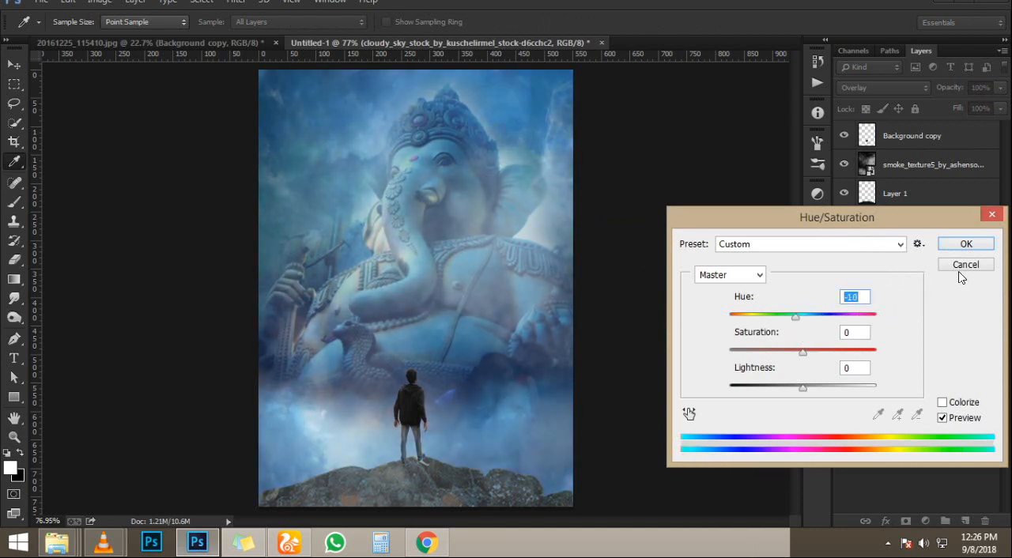
pyautogui.press('Return')
# - Set the cloudy_sky_stock layer's midtone Color Balance to red +24 and green +82 with a shift toward yellow, and hide the layer
pyautogui.hotkey('ctrl', 'b')
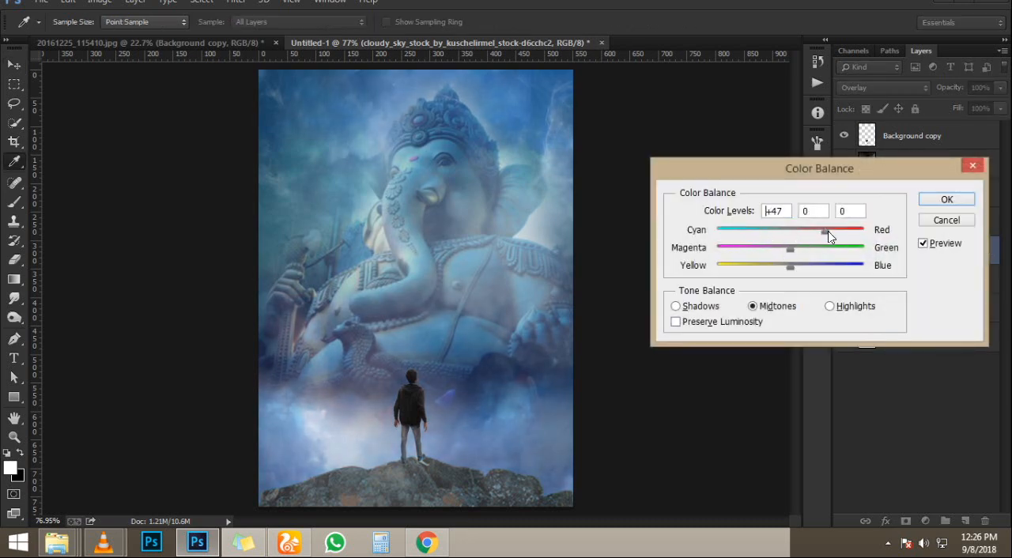
pyautogui.moveTo(785, 248); pyautogui.dragTo(848, 248)
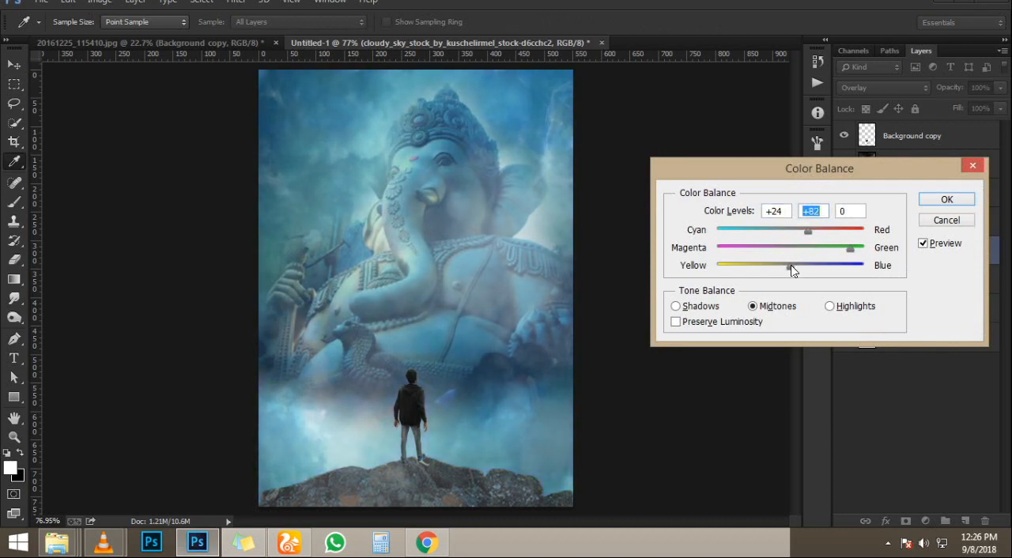
pyautogui.moveTo(738, 263); pyautogui.dragTo(772, 265)
pyautogui.click(921, 203)
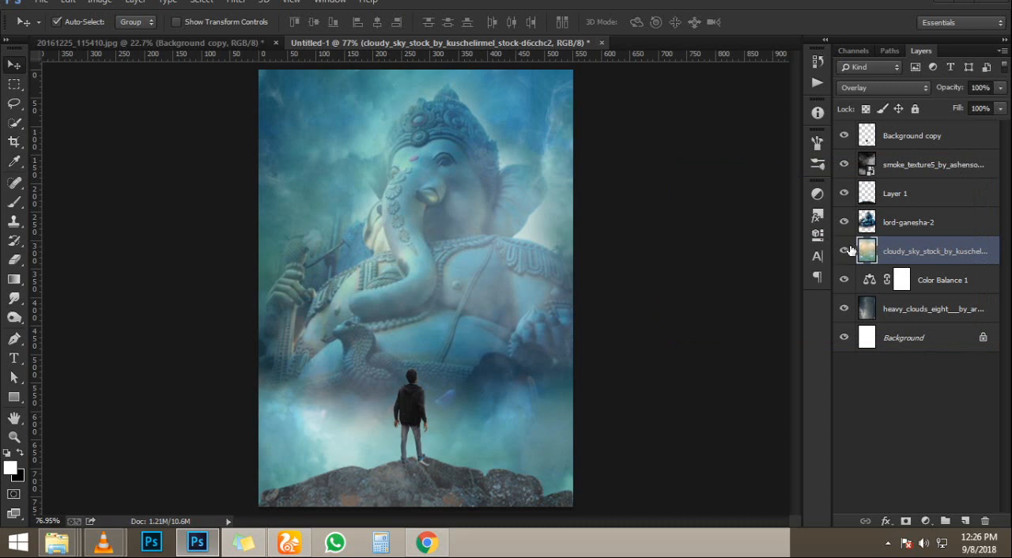
pyautogui.click(845, 251)
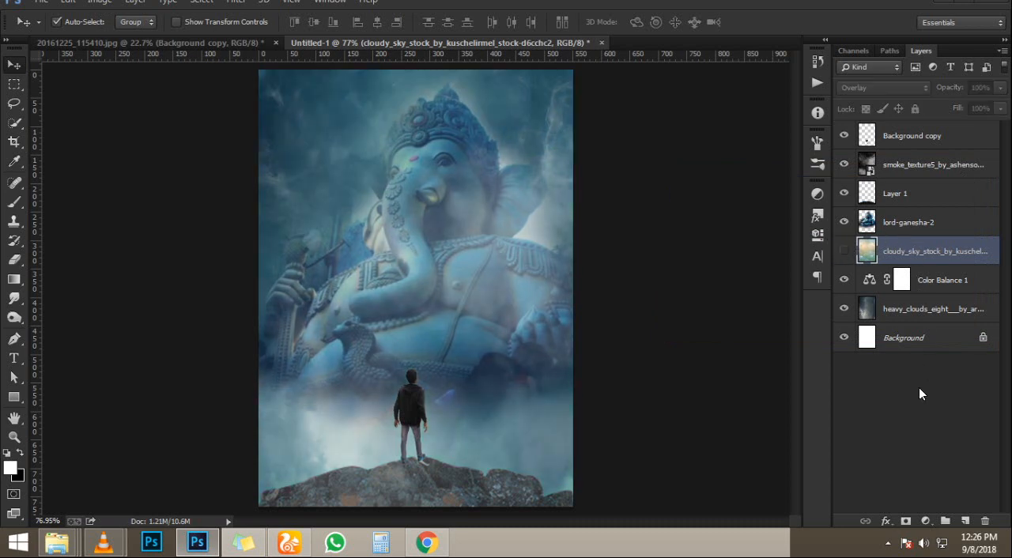
# - Add a Color Lookup adjustment layer above the person layer and set its 3DLUT file to Crisp_Warm.look
pyautogui.click(940, 137)
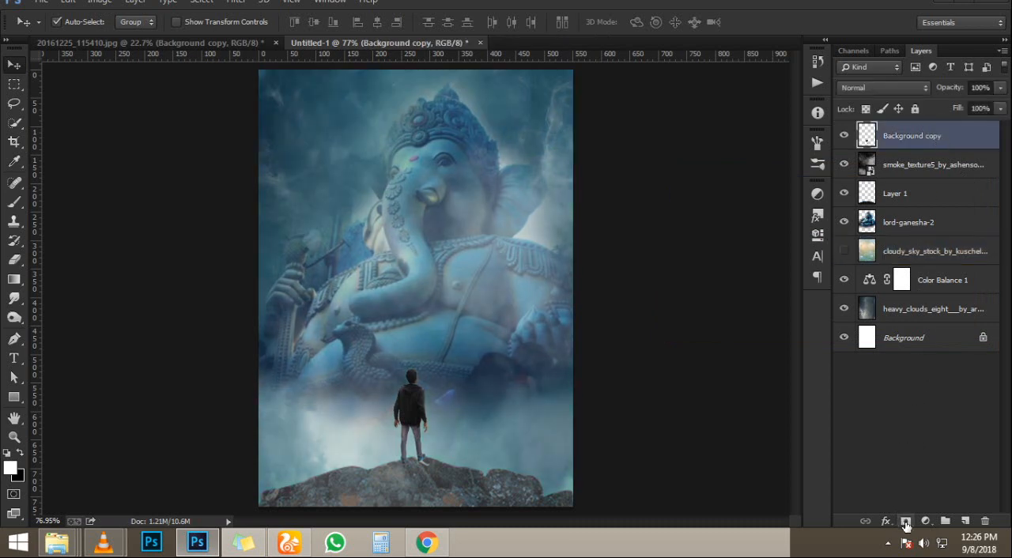
pyautogui.click(906, 525)
pyautogui.click(919, 420)
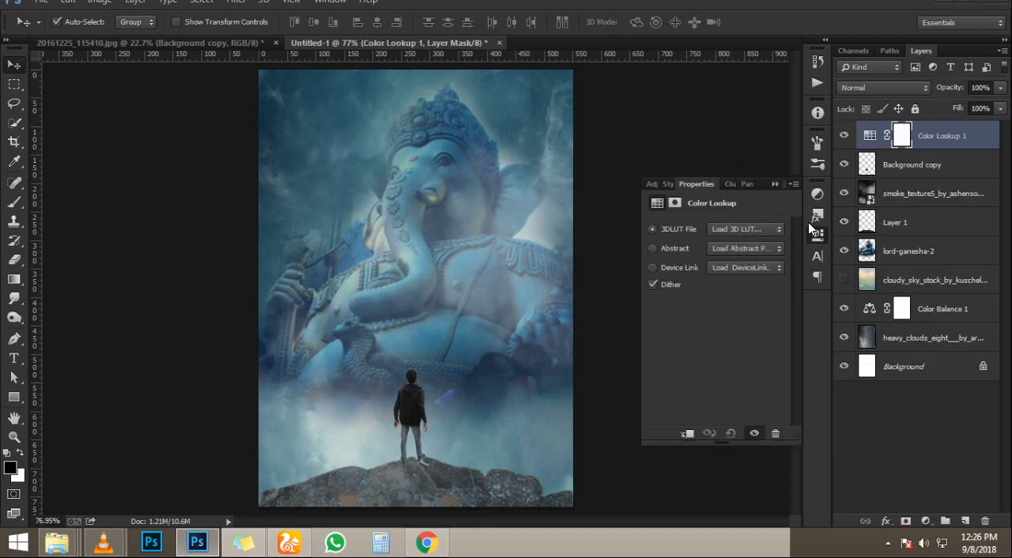
pyautogui.click(737, 230)
pyautogui.click(755, 41)
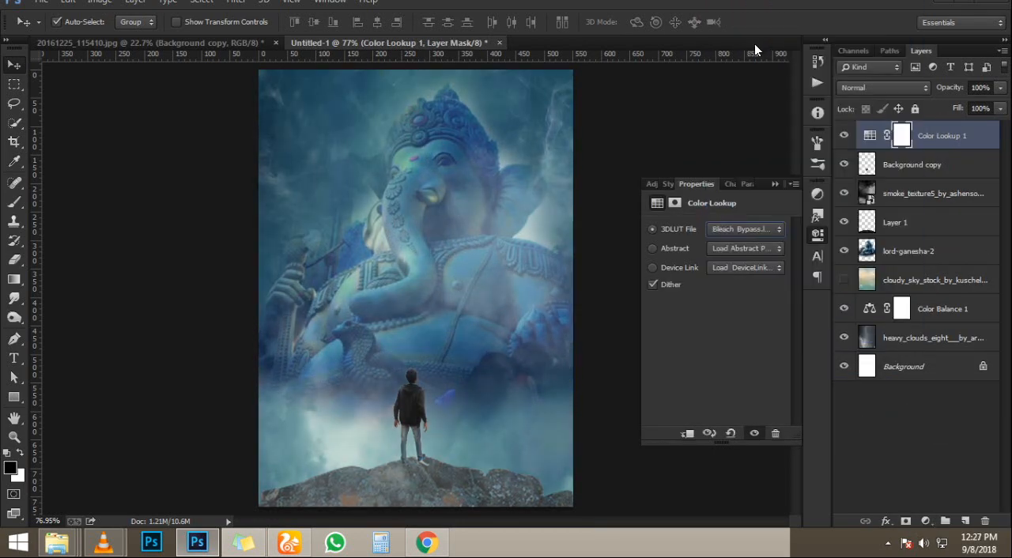
pyautogui.press('Down')
pyautogui.press('Down')
pyautogui.press('Down')
pyautogui.press('Down')
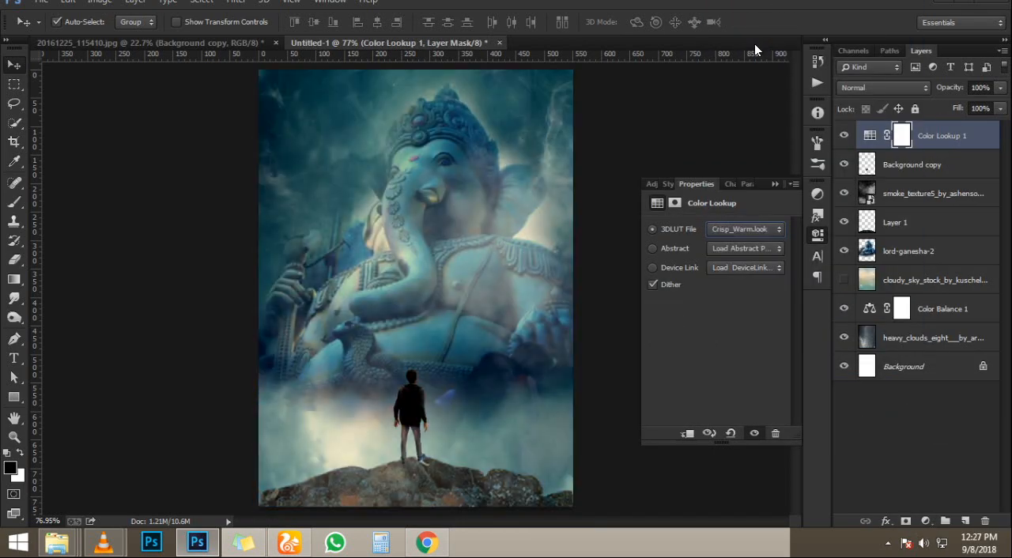
pyautogui.click(779, 184)
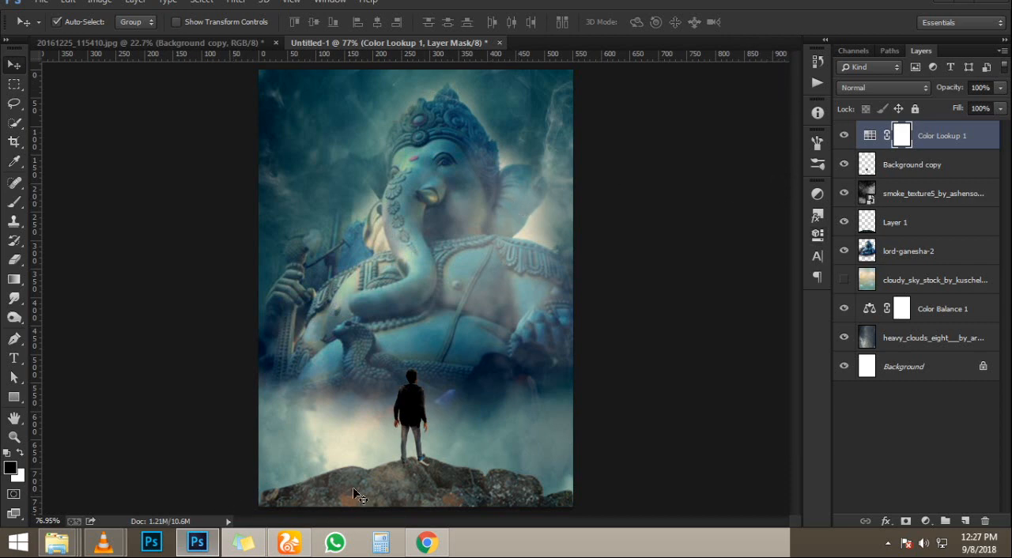
# - Duplicate the person layer, fill the copy's silhouette with black, and place the copy below the original person layer
pyautogui.click(409, 411)
pyautogui.hotkey('ctrl', 'j')
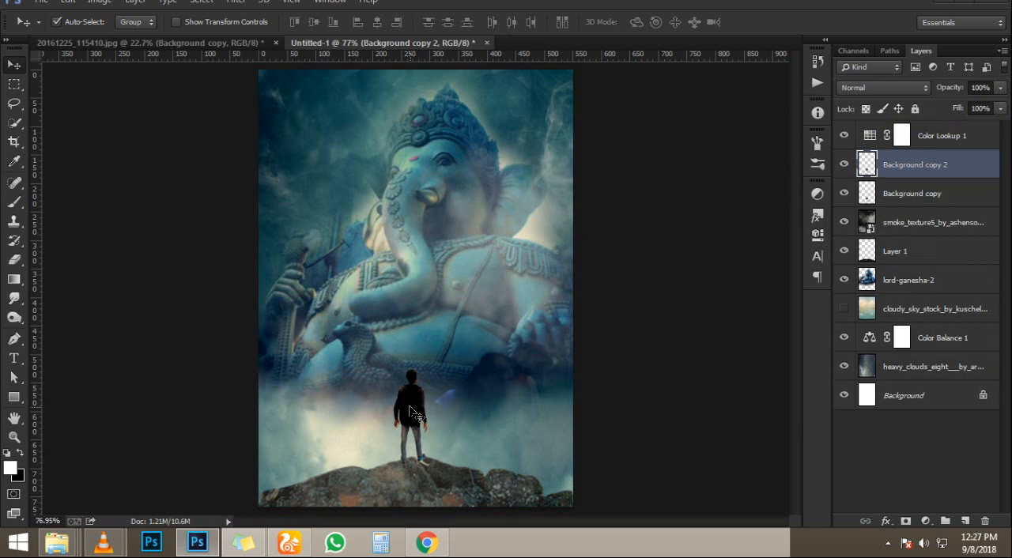
pyautogui.keyDown('ctrl'); pyautogui.click(870, 194); pyautogui.keyUp('ctrl')
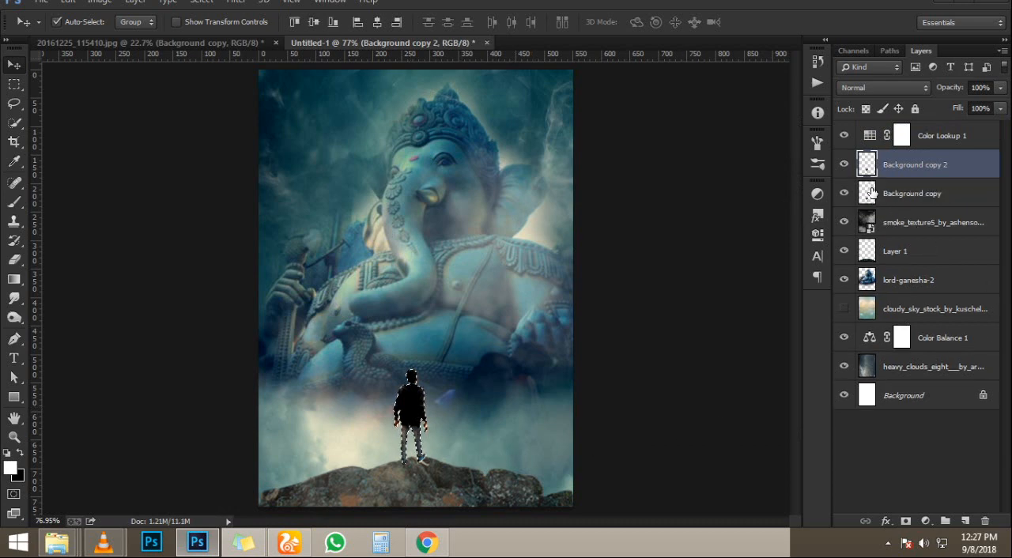
pyautogui.hotkey('alt', 'BackSpace')
pyautogui.hotkey('ctrl', 'BackSpace')
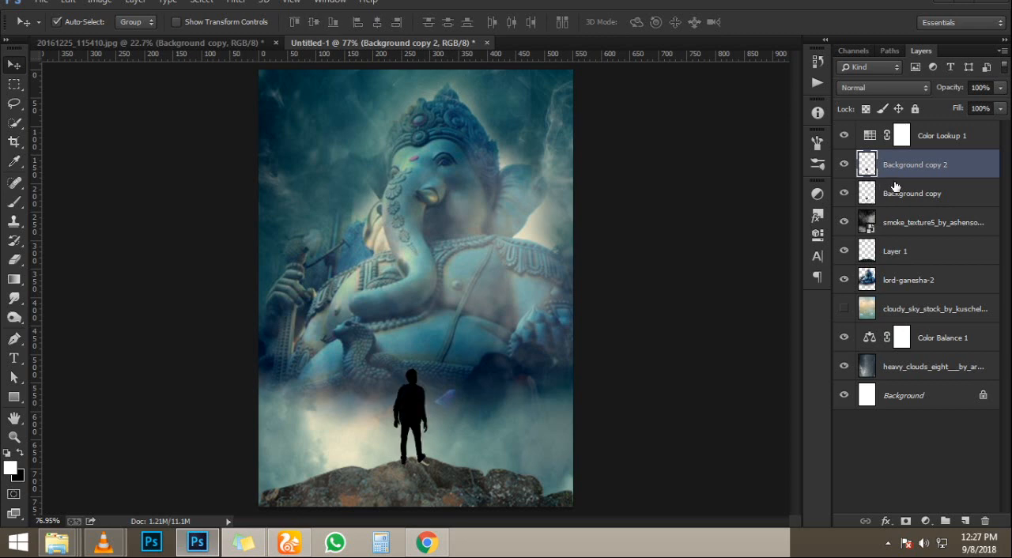
pyautogui.moveTo(905, 169); pyautogui.dragTo(898, 204)
# - Transform the black silhouette into a cast shadow that falls diagonally across the rock from the person's feet
pyautogui.hotkey('ctrl', 't')
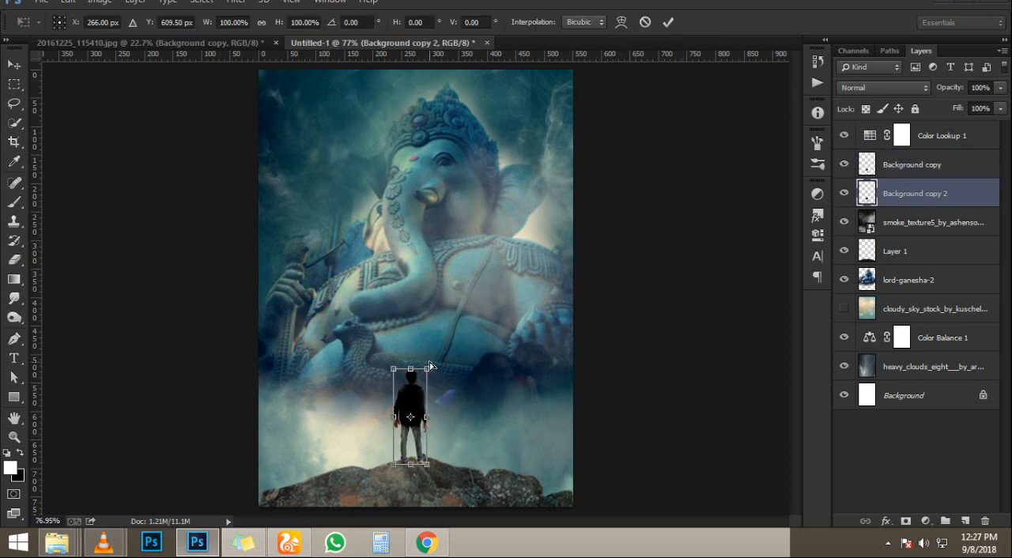
pyautogui.moveTo(409, 374); pyautogui.dragTo(354, 521)
pyautogui.moveTo(429, 470); pyautogui.dragTo(432, 463)
pyautogui.press('Return')
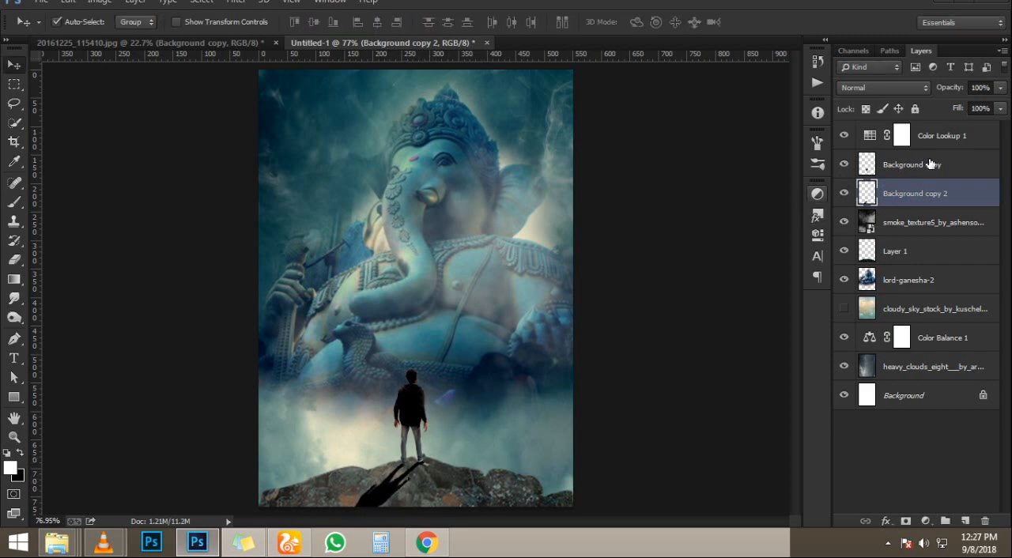
# - Set the shadow layer's opacity to 52%, try blend modes such as Color Burn and Lighter Color, and settle on Soft Light
pyautogui.click(921, 90)
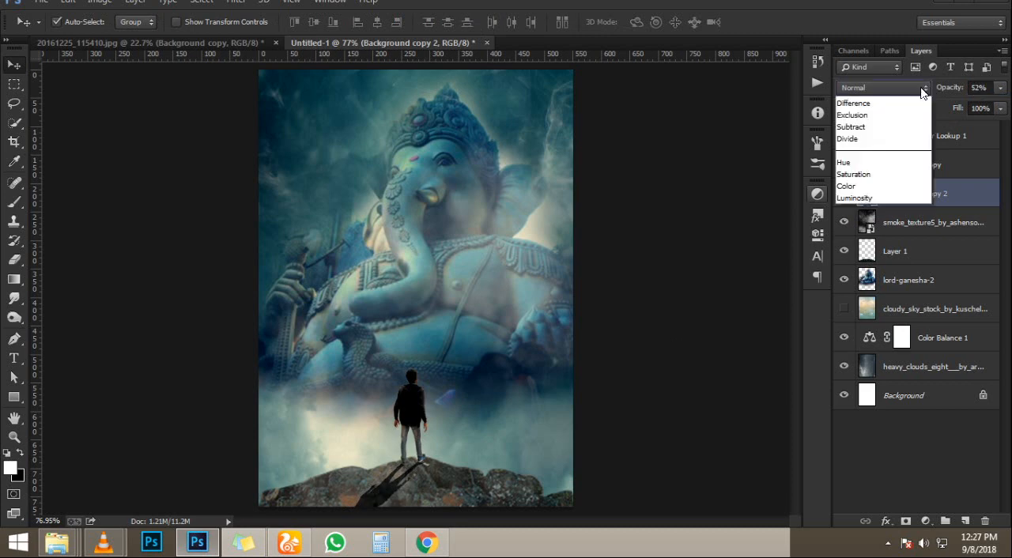
pyautogui.click(888, 164)
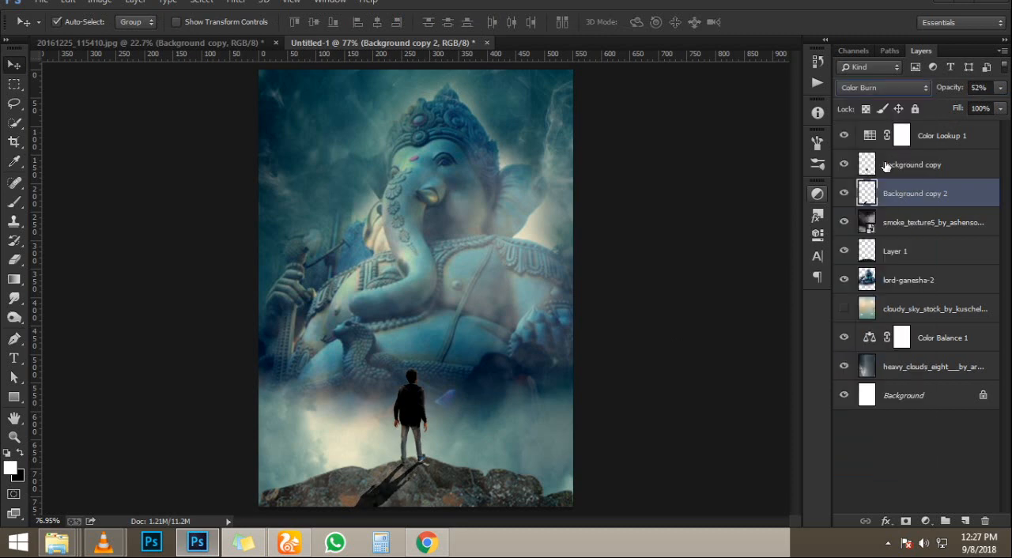
pyautogui.press('Down')
pyautogui.press('Down')
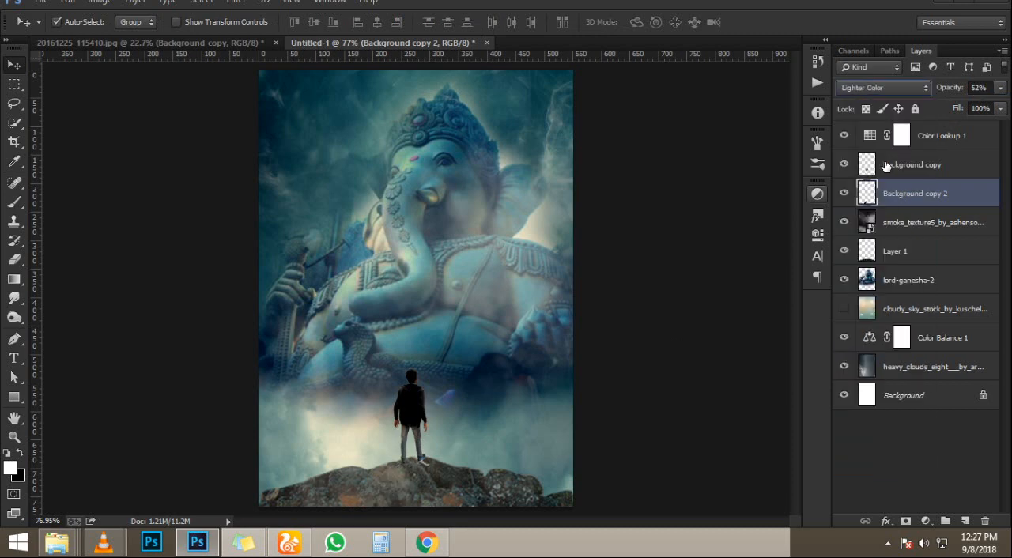
pyautogui.press('Down')
pyautogui.press('Down')
pyautogui.scroll(-2, 255, 256)
pyautogui.scroll(1, 414, 182)
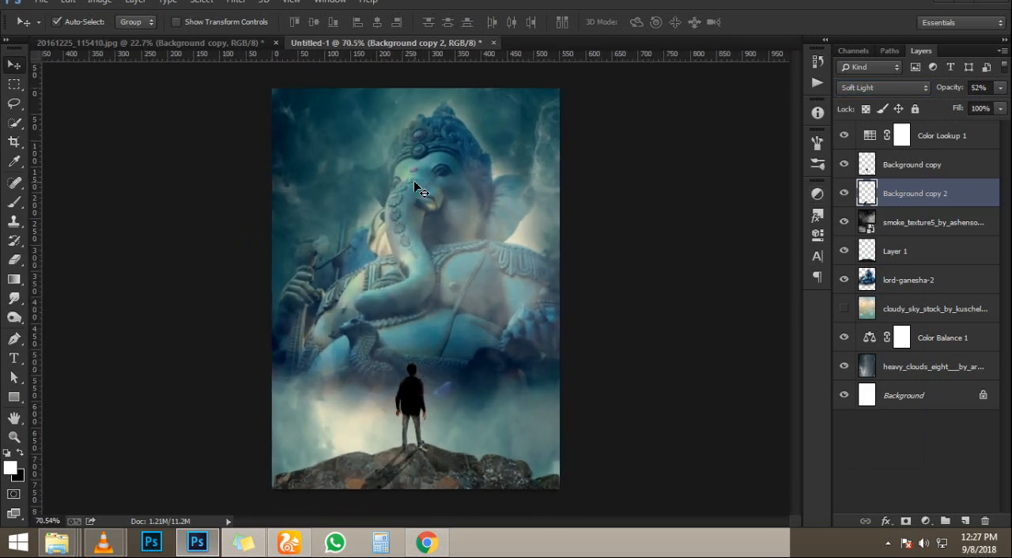
pyautogui.scroll(2, 437, 178)
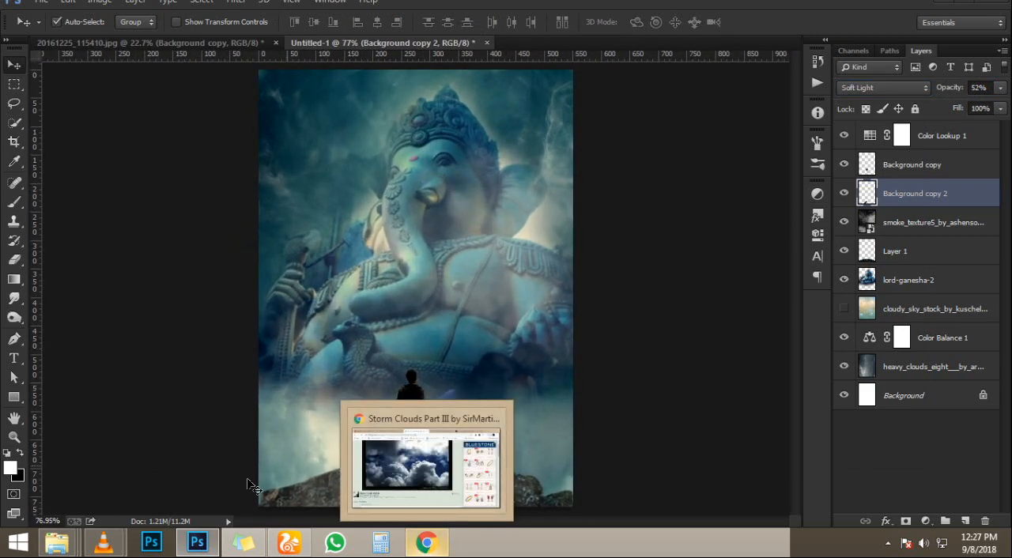
# - Place the credits image 19 from the happy indpendes day folder and fit it across the poster's bottom edge
pyautogui.moveTo(244, 543)
pyautogui.click(384, 261)
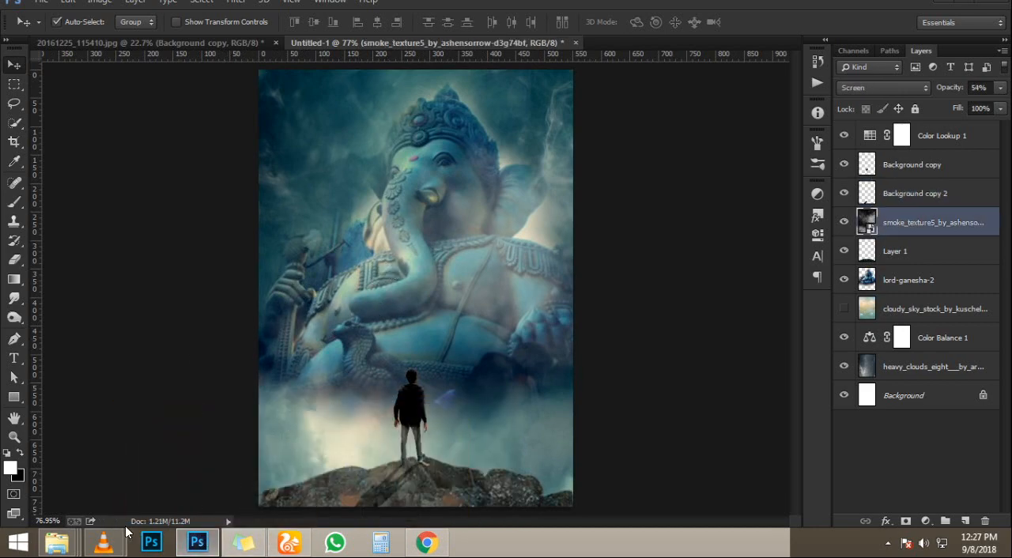
pyautogui.moveTo(57, 543)
pyautogui.click(738, 468)
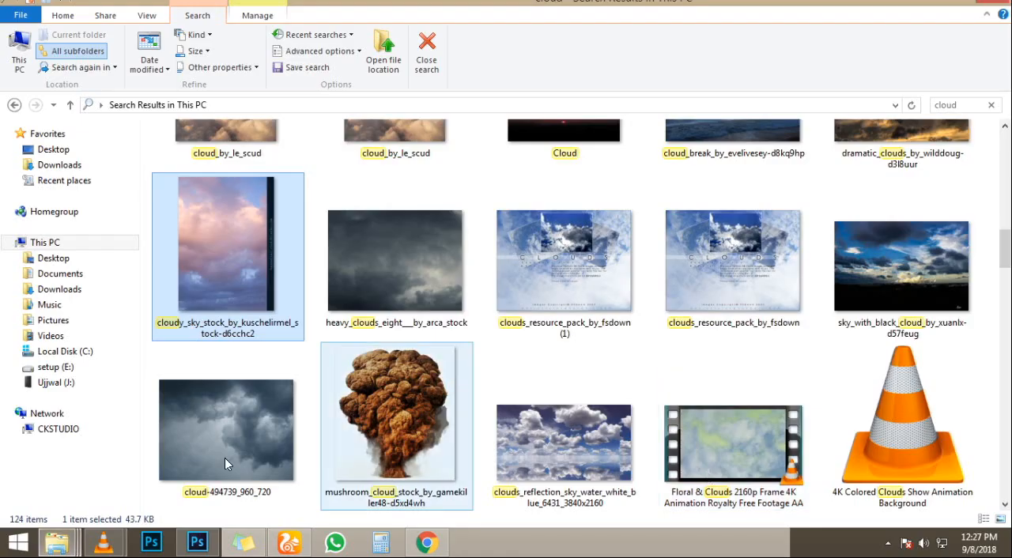
pyautogui.click(578, 474)
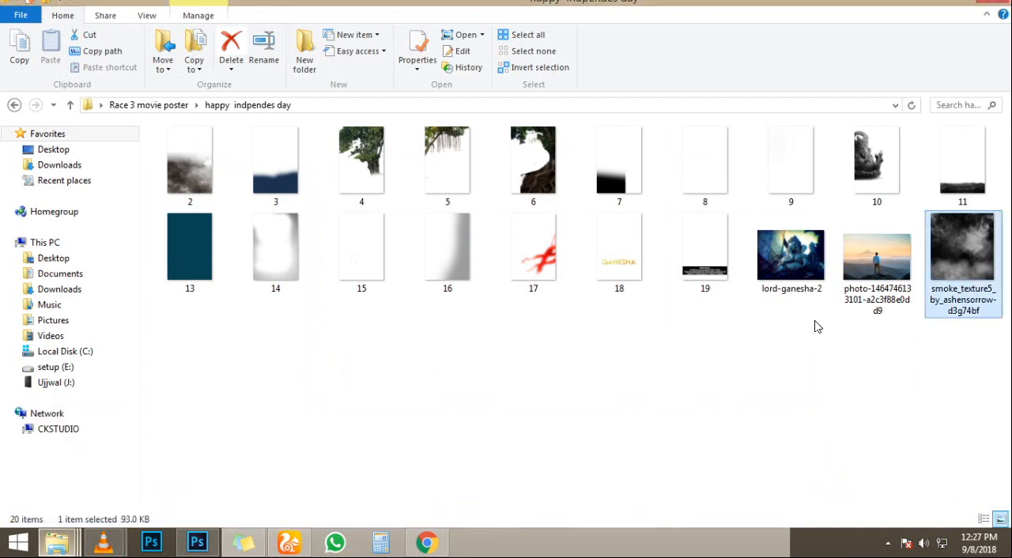
pyautogui.moveTo(710, 270); pyautogui.dragTo(459, 436)
pyautogui.moveTo(563, 120); pyautogui.dragTo(595, 88)
pyautogui.moveTo(536, 260); pyautogui.dragTo(532, 240)
pyautogui.press('Return')
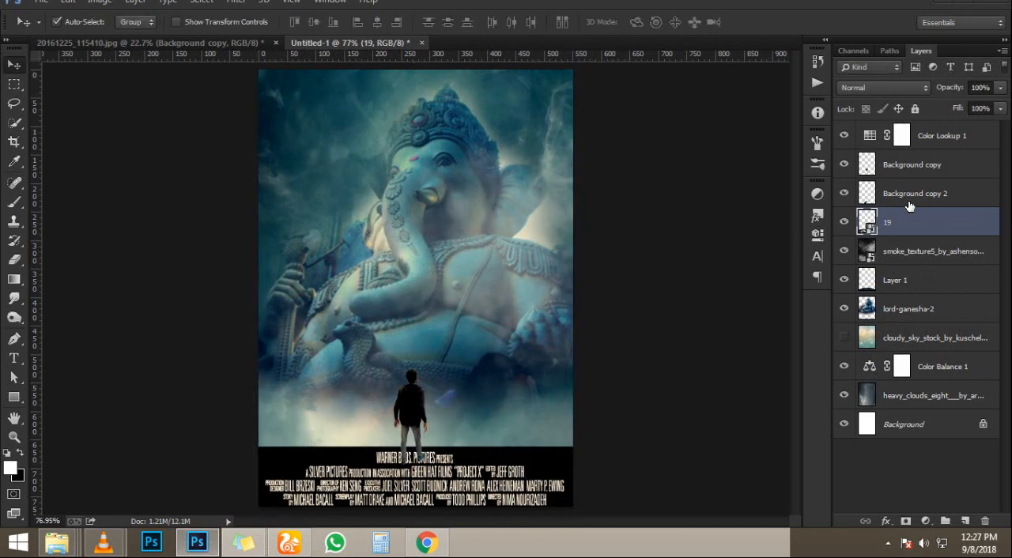
# - Move the credits layer to the top of the layer stack, try several blend modes, and settle on Lighter Color
pyautogui.moveTo(913, 224); pyautogui.dragTo(917, 127)
pyautogui.click(894, 89)
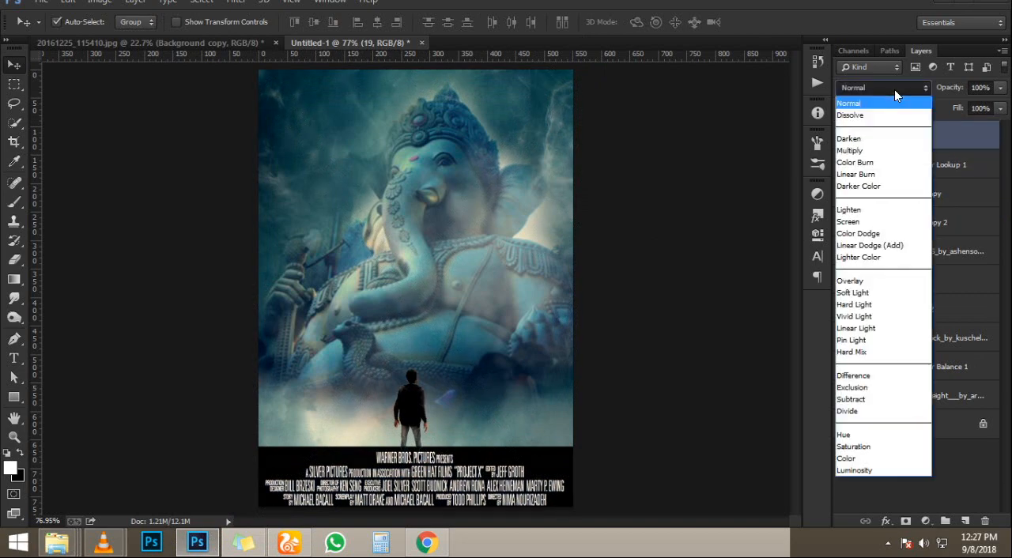
pyautogui.click(895, 90)
pyautogui.press('Down')
pyautogui.press('Down')
pyautogui.press('Down')
pyautogui.press('Down')
pyautogui.press('Down')
pyautogui.press('Down')
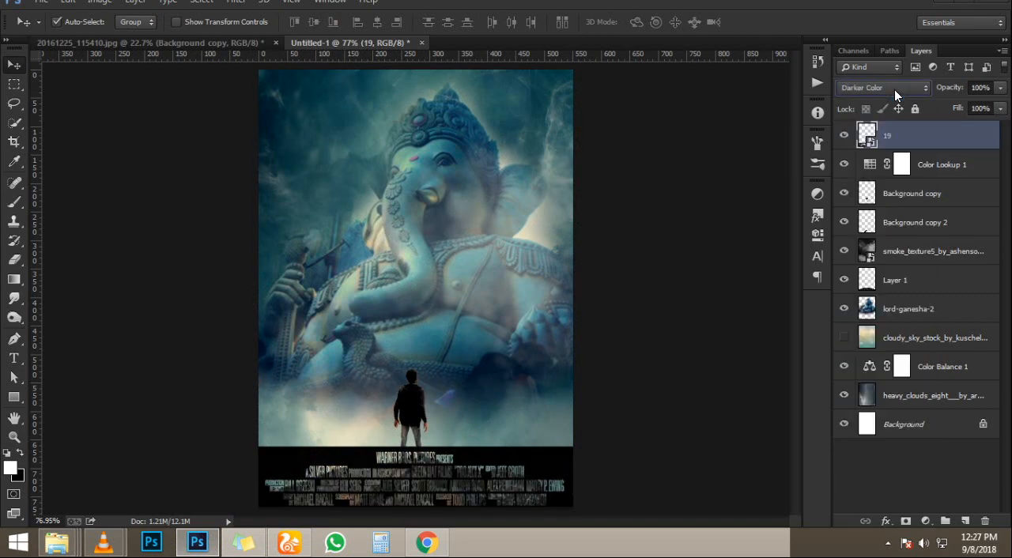
pyautogui.press('Down')
pyautogui.press('Down')
pyautogui.press('Down')
pyautogui.press('Down')
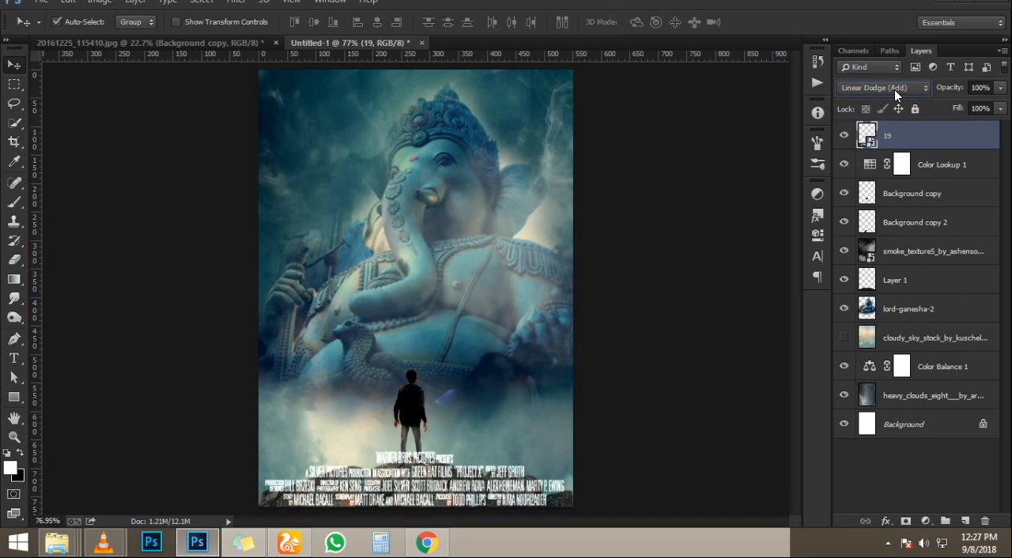
pyautogui.press('Down')
pyautogui.press('Up')
pyautogui.press('Down')
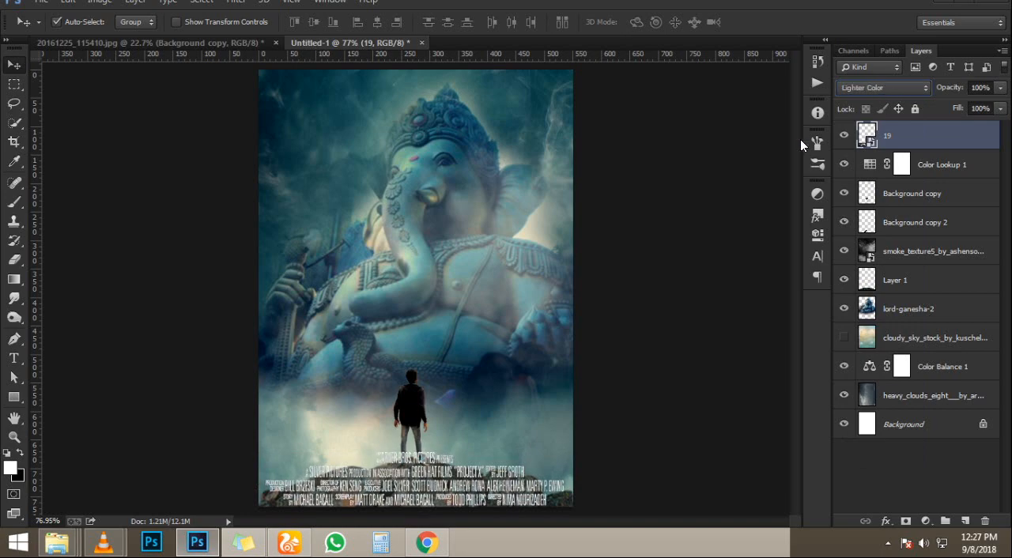
pyautogui.scroll(12, 448, 492)
pyautogui.scroll(-8, 421, 419)
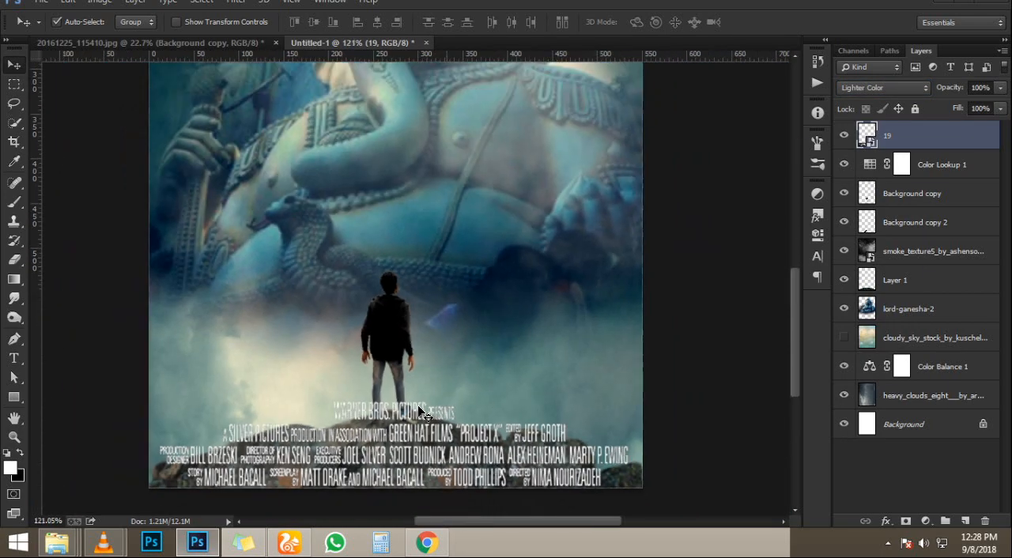
pyautogui.scroll(-3, 421, 413)
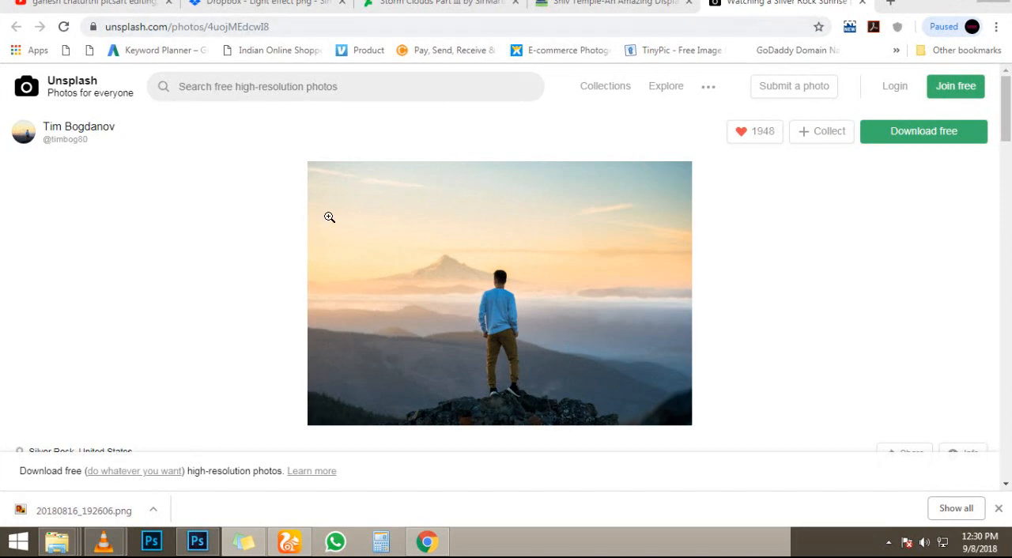
# - In Chrome, search Google in a new tab for "ganesh chaturthi text png"
pyautogui.click(891, 5)
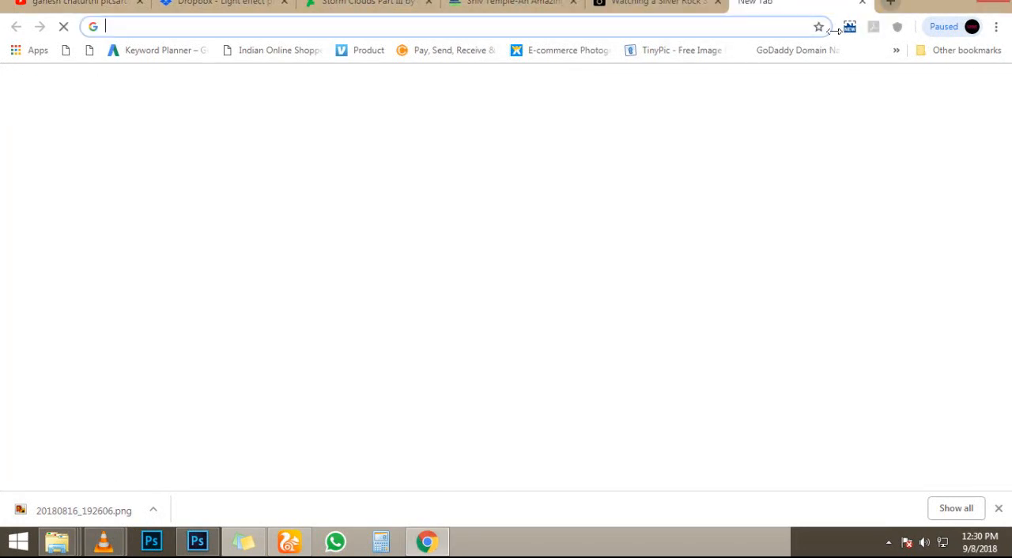
pyautogui.write('gan')
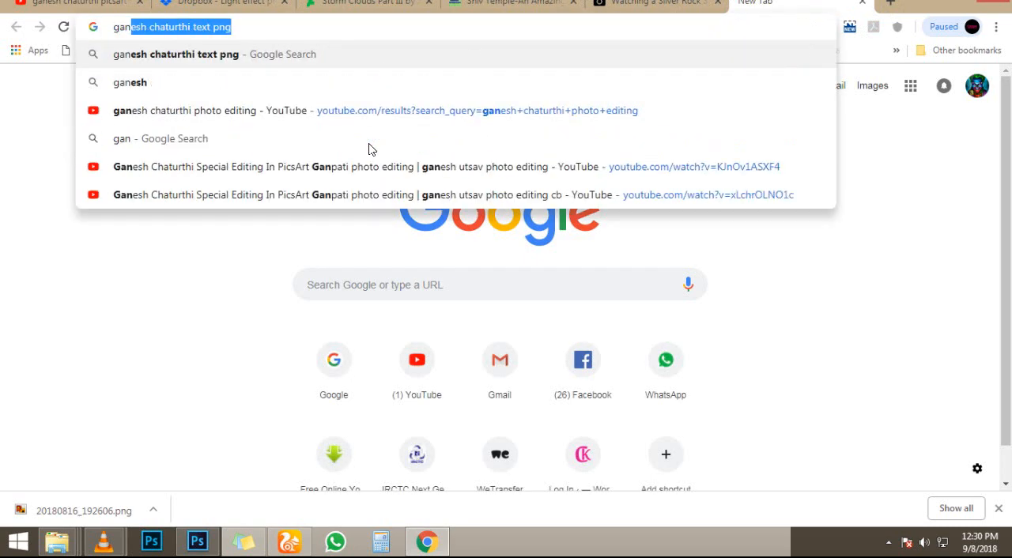
pyautogui.press('Return')
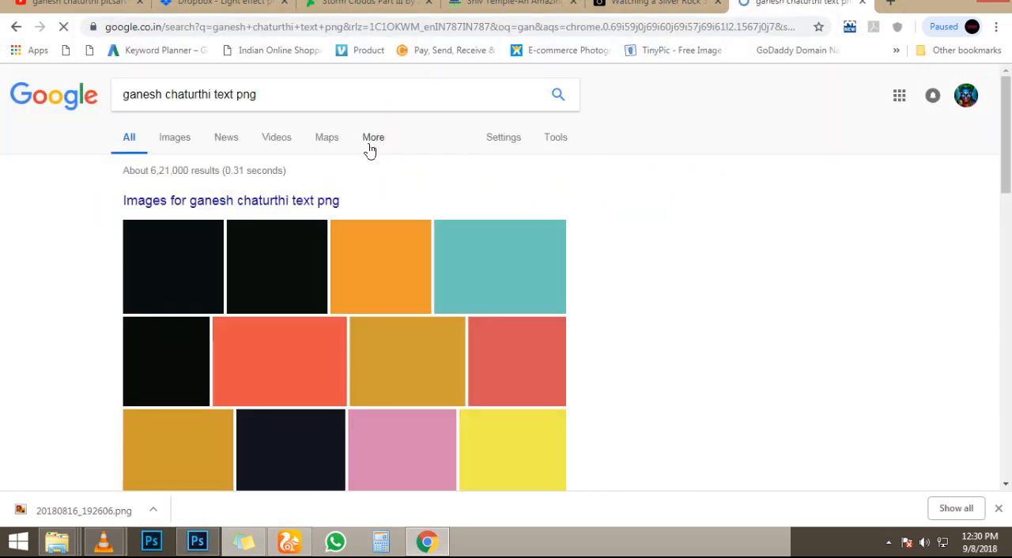
# - Show the image results and place the downloaded 20180816_192606.png title across the poster's bottom edge, scaled to about 36%
pyautogui.click(175, 142)
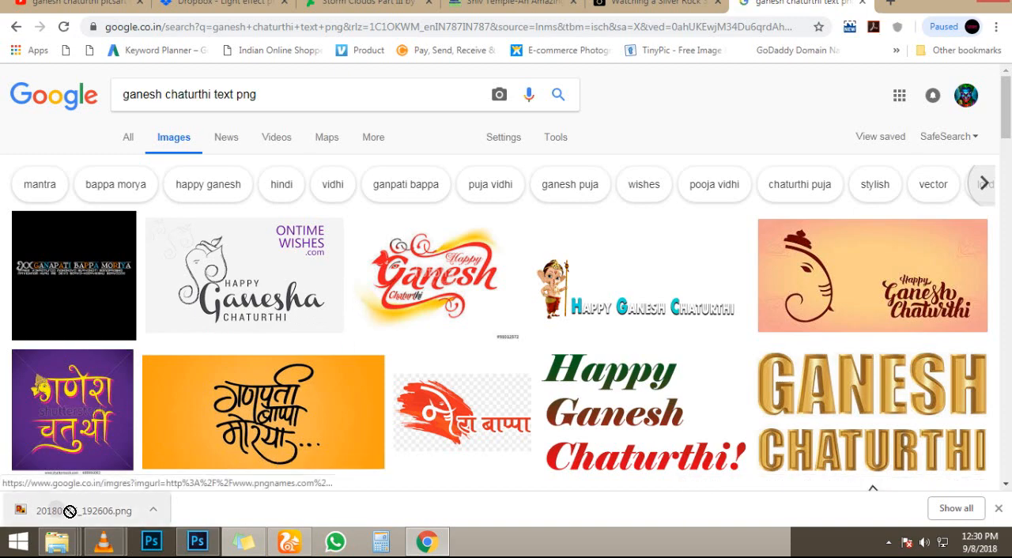
pyautogui.moveTo(68, 510); pyautogui.dragTo(344, 367)
pyautogui.moveTo(497, 261); pyautogui.dragTo(495, 453)
pyautogui.moveTo(566, 386)
pyautogui.mouseDown()
pyautogui.moveTo(559, 390)
pyautogui.moveTo(569, 376)
pyautogui.mouseUp()
pyautogui.press('Right')
pyautogui.press('Right')
pyautogui.press('Right')
pyautogui.press('Right')
pyautogui.press('Right')
pyautogui.press('Right')
pyautogui.press('Right')
pyautogui.press('Right')
pyautogui.press('Right')
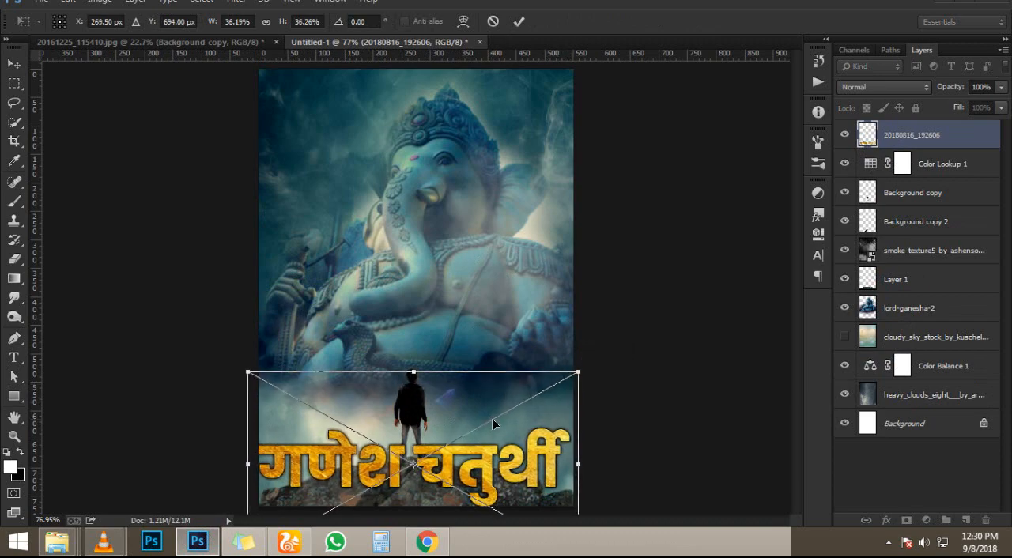
pyautogui.press('Return')
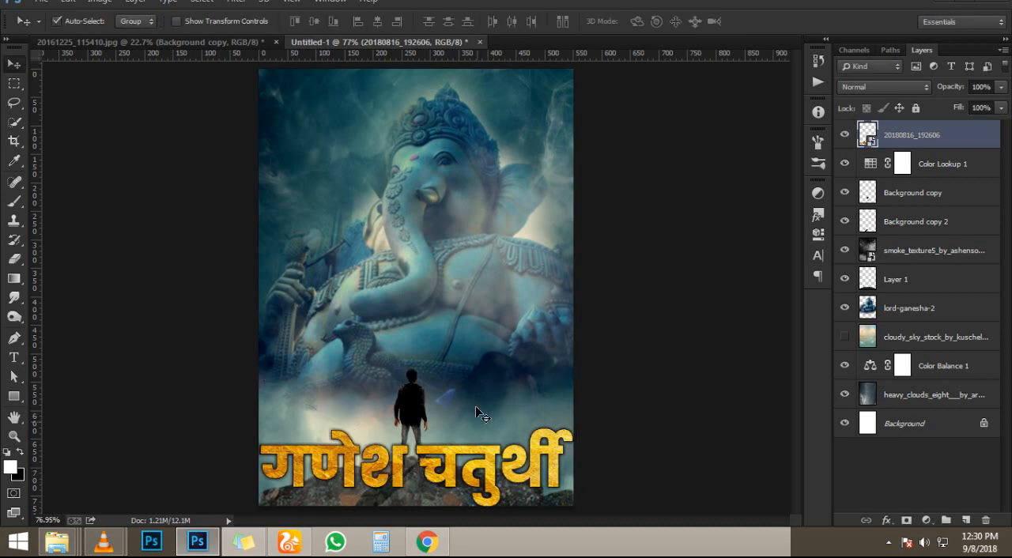
# - Browse Chrome's image results for another Ganesh Chaturthi text graphic and return to the main results
pyautogui.click(427, 542)
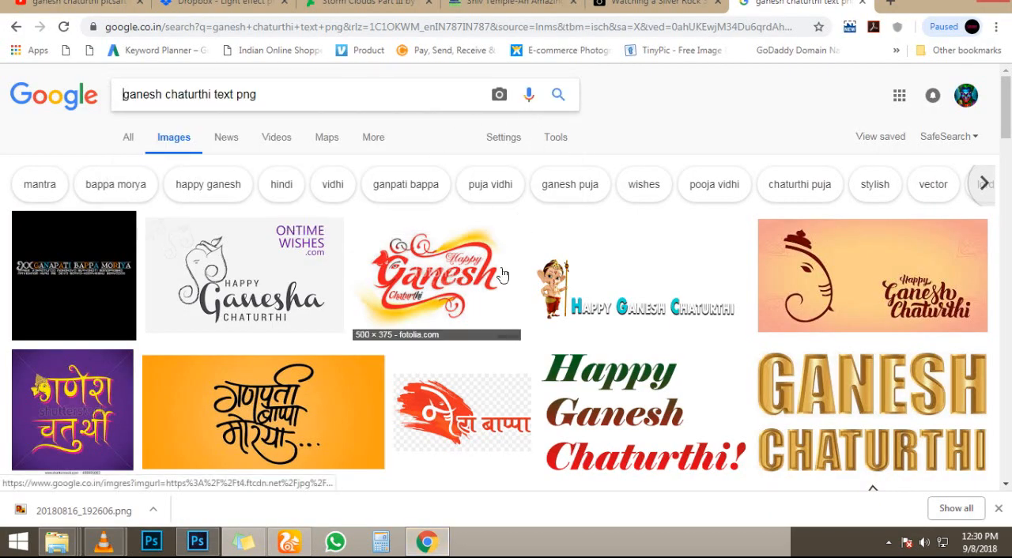
pyautogui.scroll(-7, 503, 274)
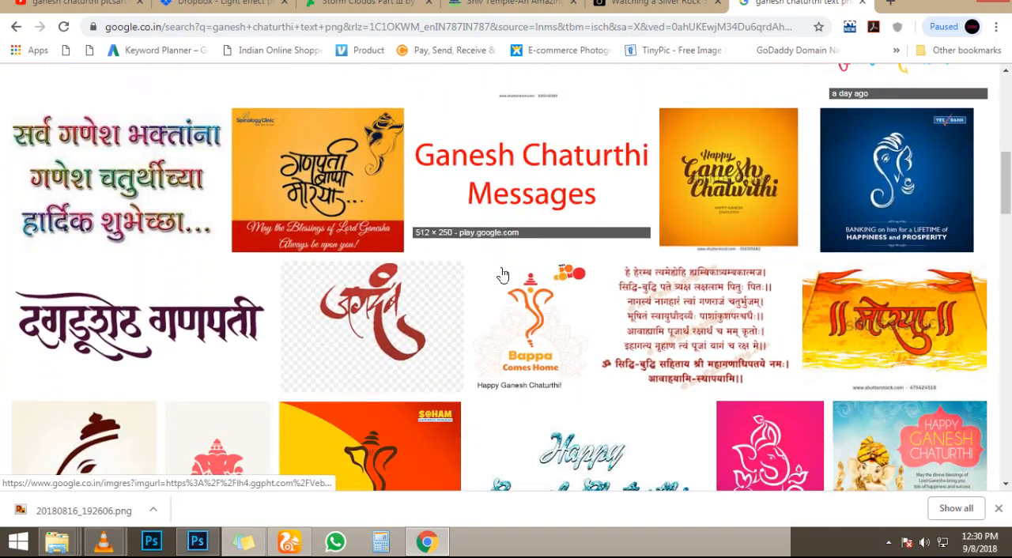
pyautogui.scroll(-6, 503, 275)
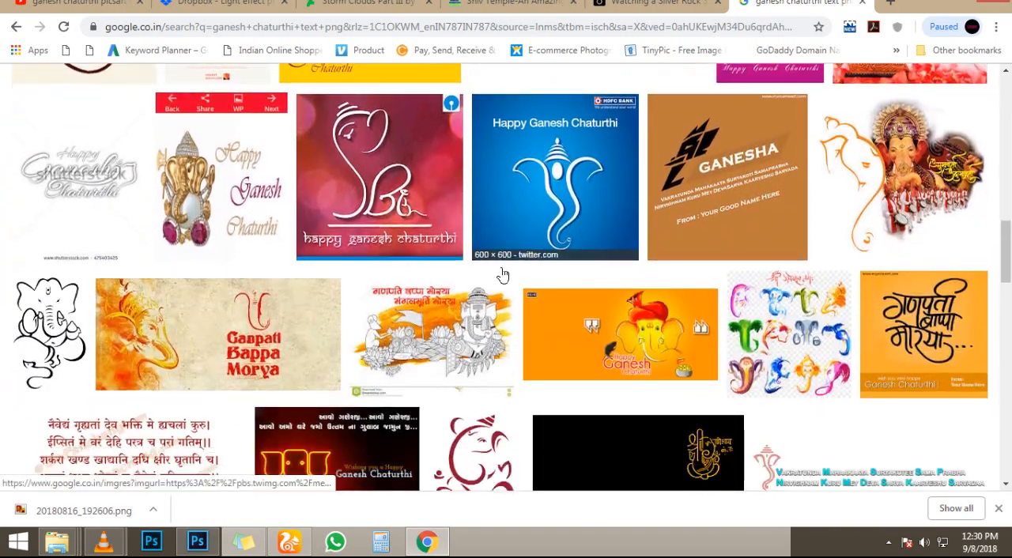
pyautogui.scroll(-6, 502, 275)
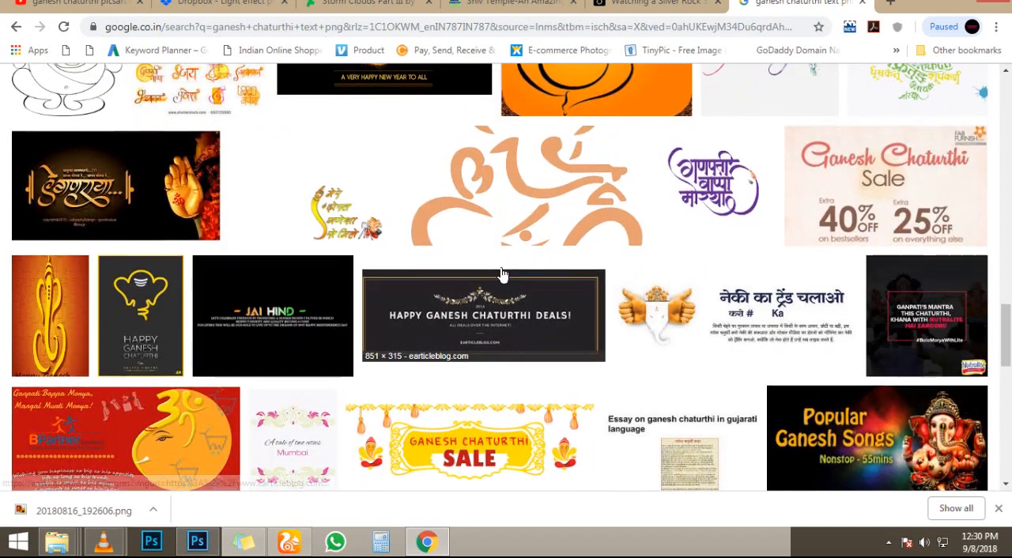
pyautogui.scroll(-4, 502, 275)
pyautogui.hotkey('alt', 'Left')
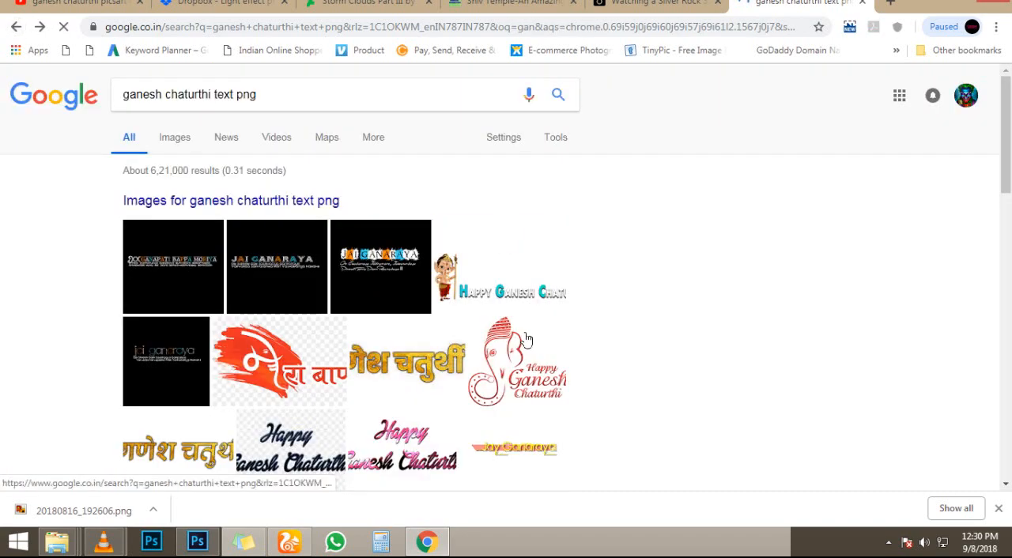
# - Save the red Happy Ganesh Chaturthi PNG picture with the elephant-head drawing and open the downloaded file
pyautogui.click(499, 365)
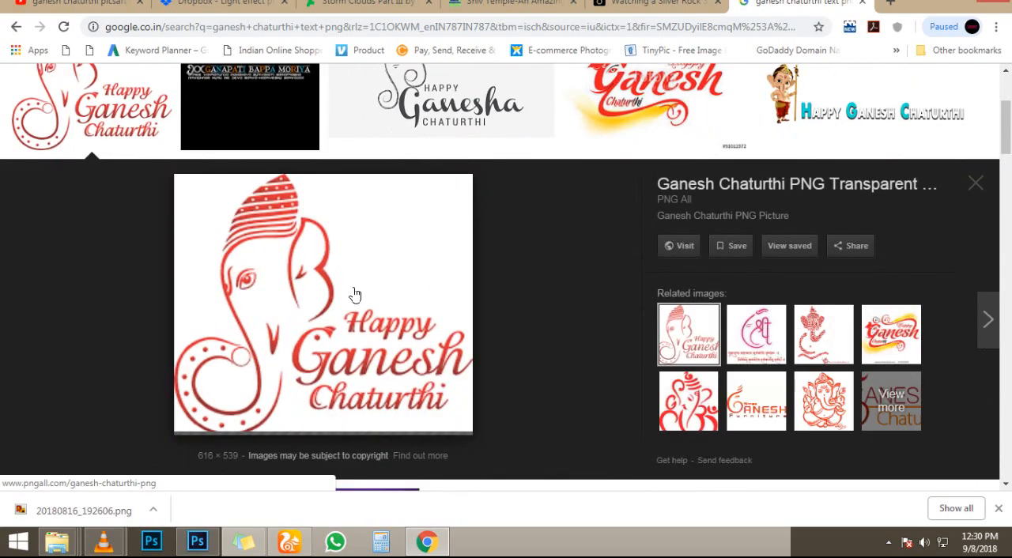
pyautogui.rightClick(335, 279)
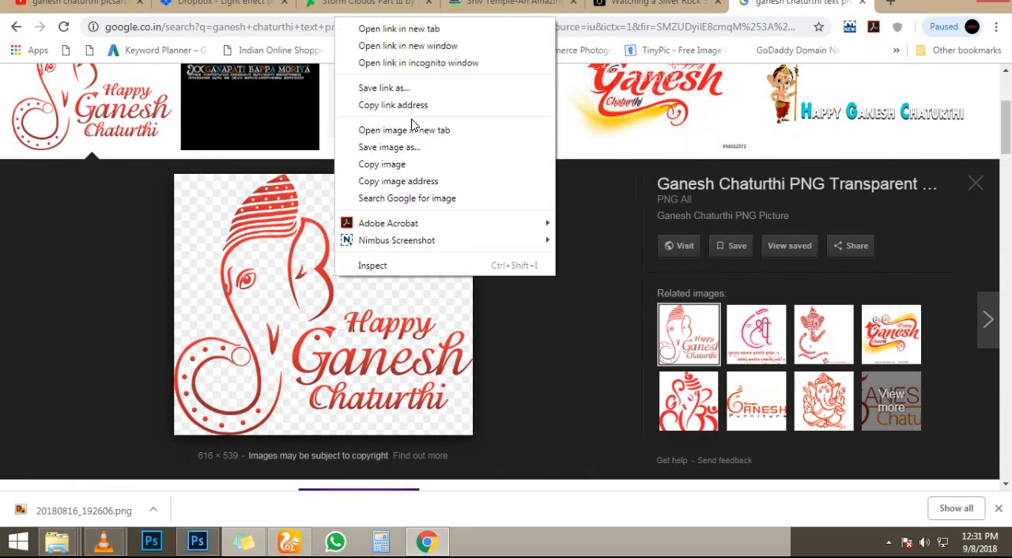
pyautogui.click(415, 147)
pyautogui.press('Return')
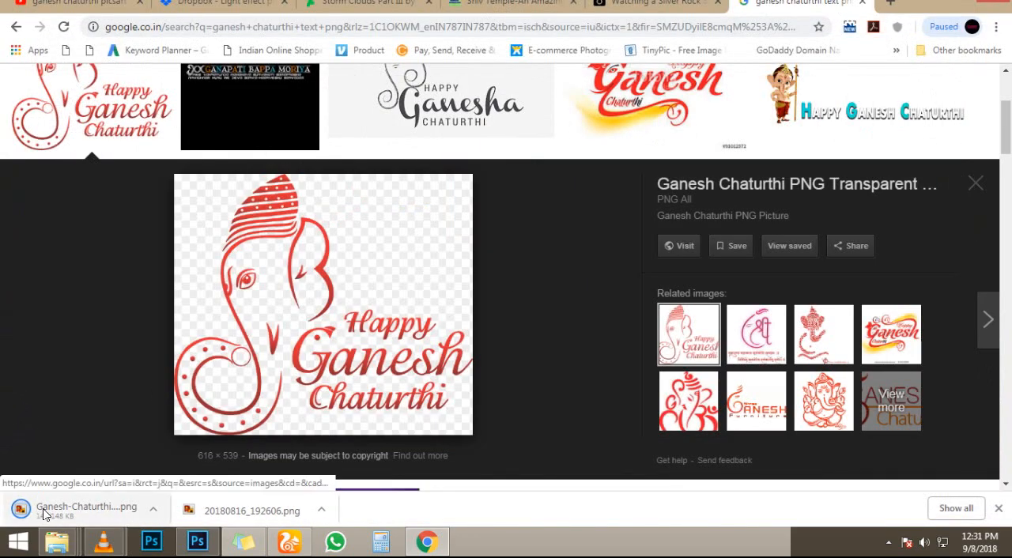
pyautogui.click(87, 510)
# - Place a second copy of the 20180816_192606 title on the poster and delete it
pyautogui.moveTo(337, 535); pyautogui.dragTo(372, 299)
pyautogui.press('Return')
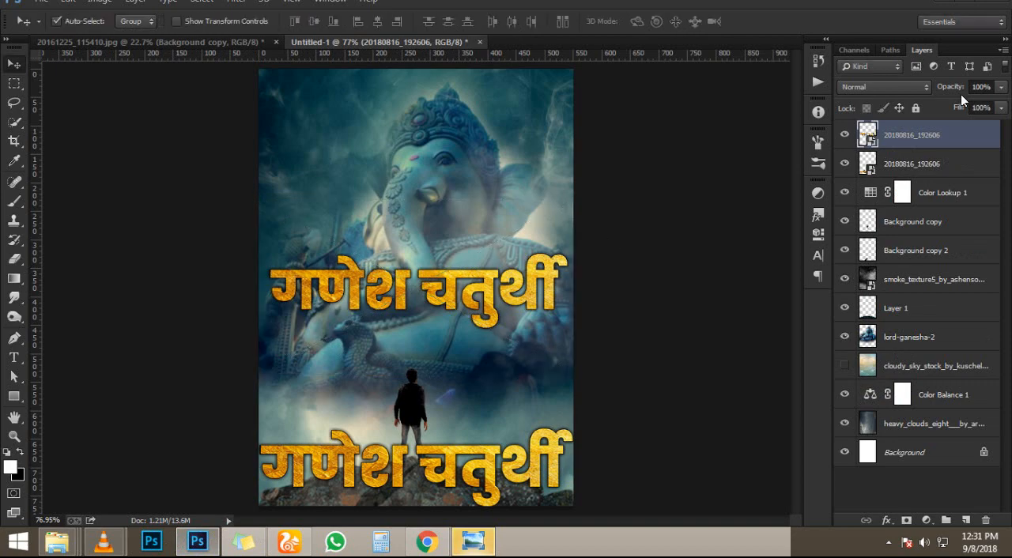
pyautogui.press('Delete')
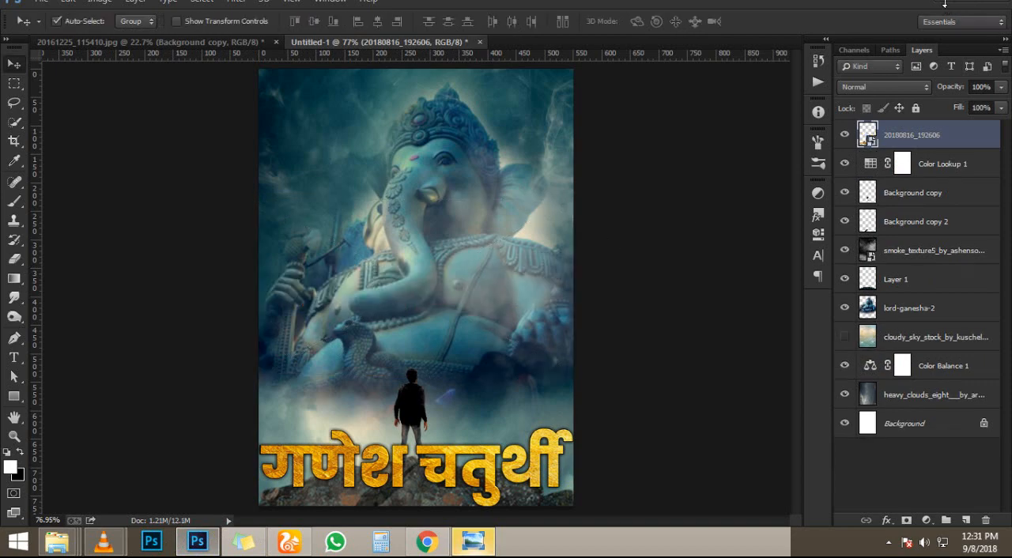
# - Open the folder containing the downloaded Ganesh-Chaturthi-PNG-Picture file from the image viewer
pyautogui.click(947, 7)
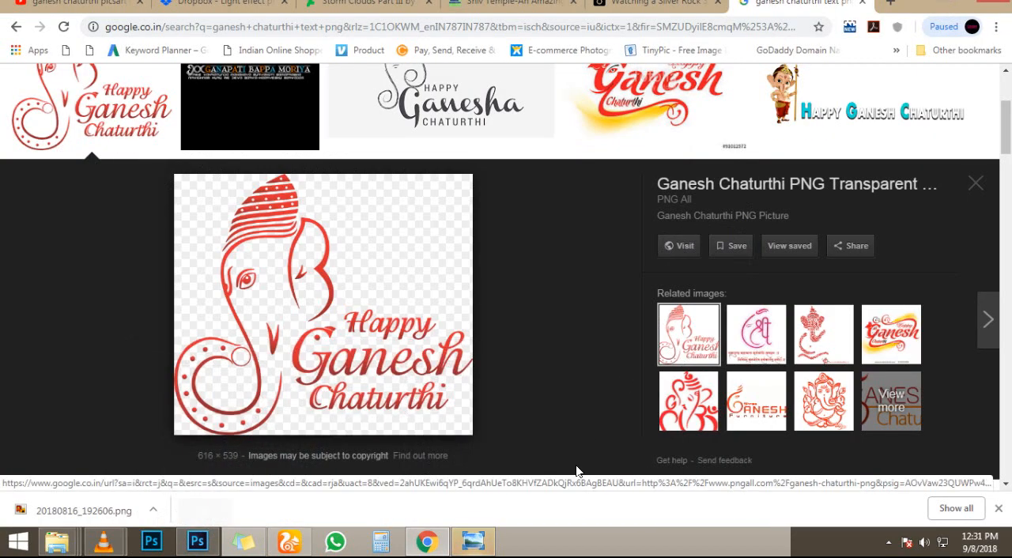
pyautogui.click(473, 542)
pyautogui.rightClick(501, 289)
pyautogui.click(546, 341)
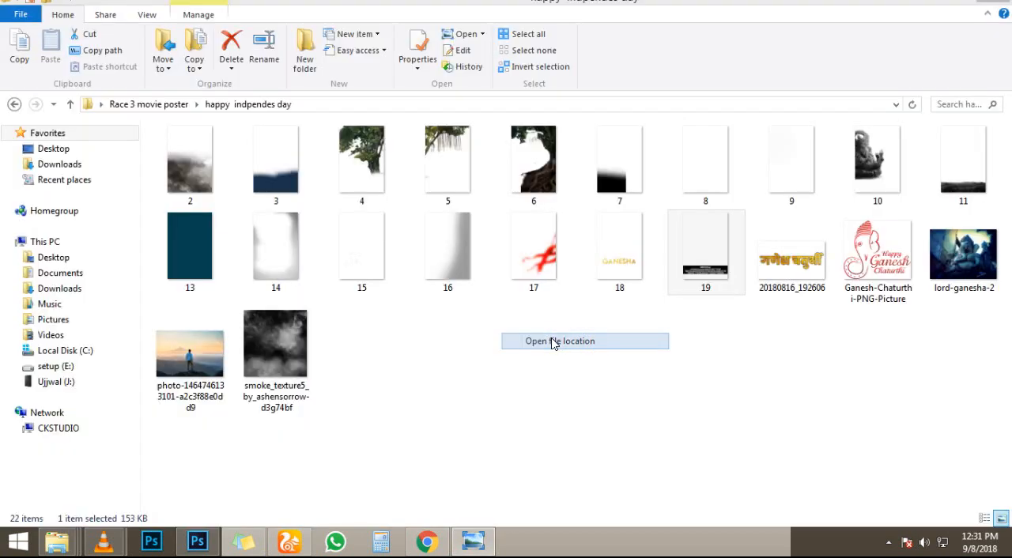
pyautogui.moveTo(865, 307); pyautogui.dragTo(434, 324)
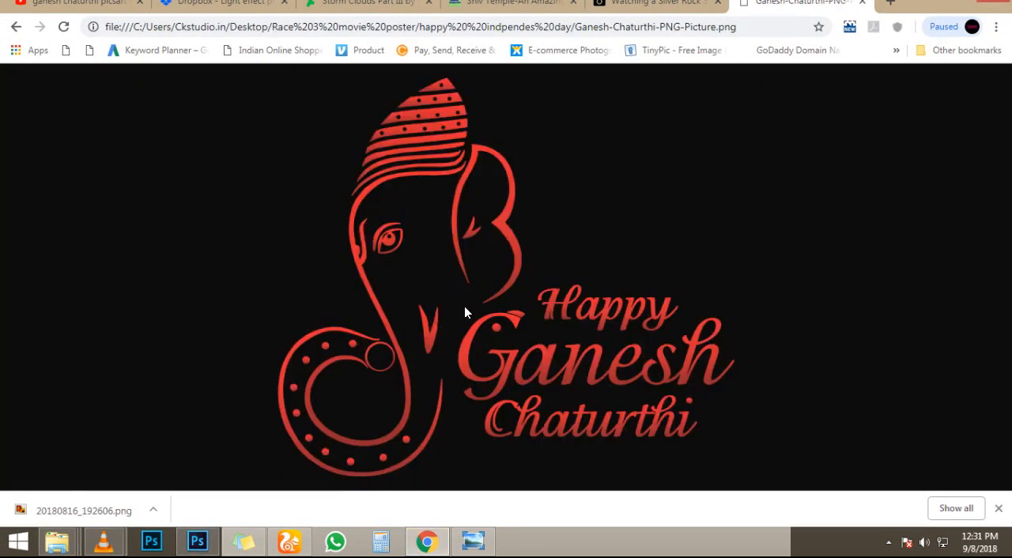
pyautogui.click(862, 2)
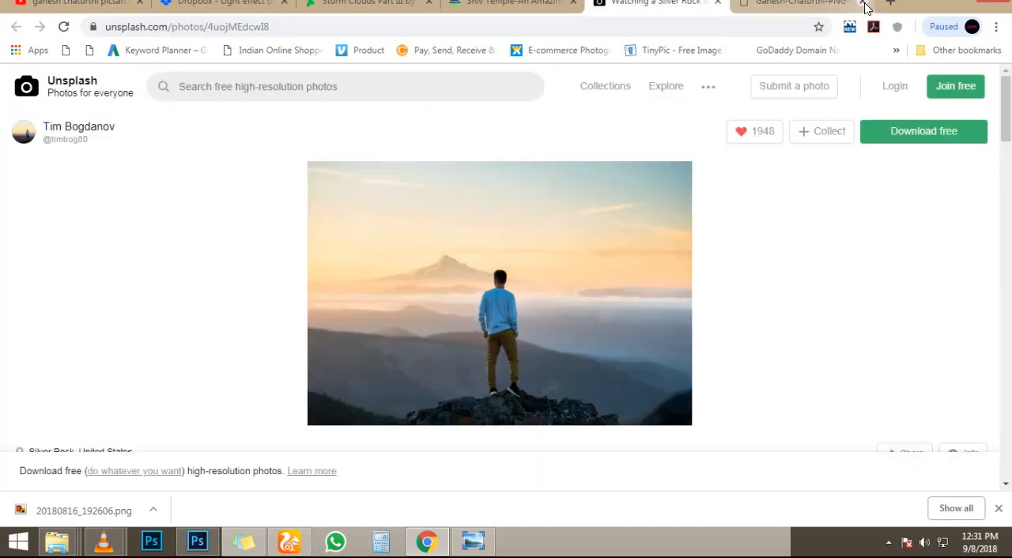
pyautogui.click(952, 7)
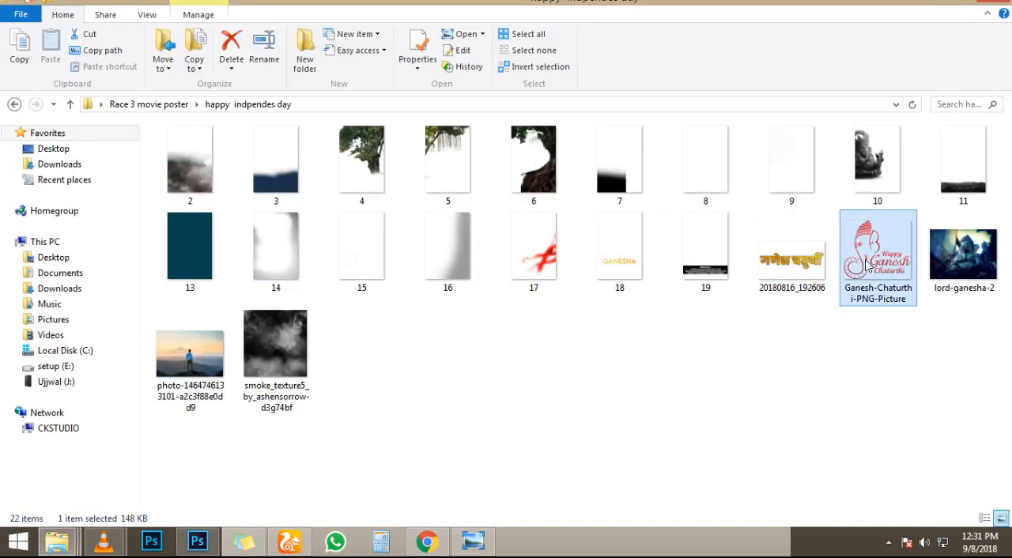
# - Place Ganesh-Chaturthi-PNG-Picture in the poster's upper-left corner, scaled to about 136%
pyautogui.moveTo(868, 266); pyautogui.dragTo(552, 408)
pyautogui.moveTo(494, 339); pyautogui.dragTo(474, 295)
pyautogui.scroll(4, 433, 203)
pyautogui.moveTo(539, 371); pyautogui.dragTo(433, 279)
pyautogui.moveTo(369, 243); pyautogui.dragTo(316, 190)
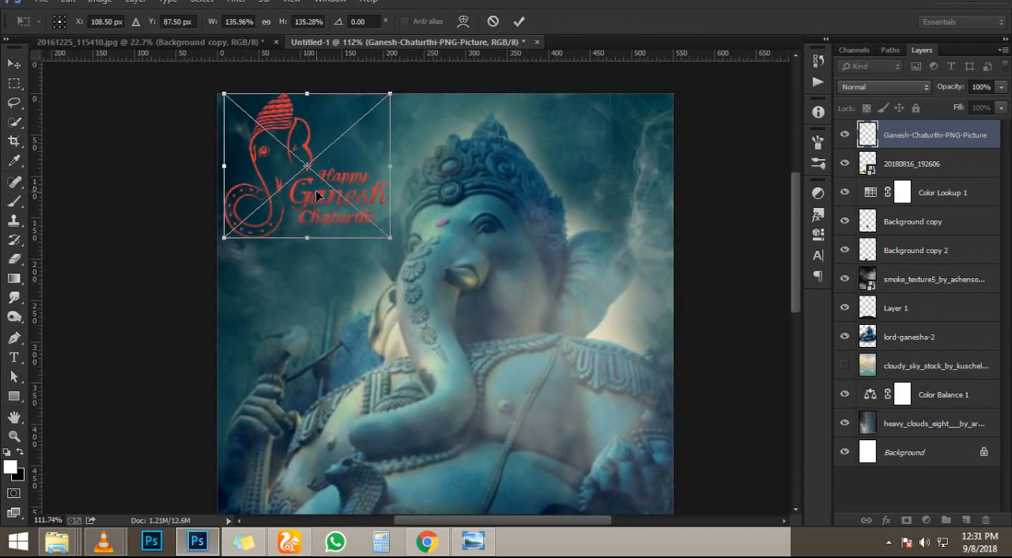
pyautogui.press('Return')
pyautogui.hotkey('ctrl', '0')
pyautogui.hotkey('ctrl', '0')
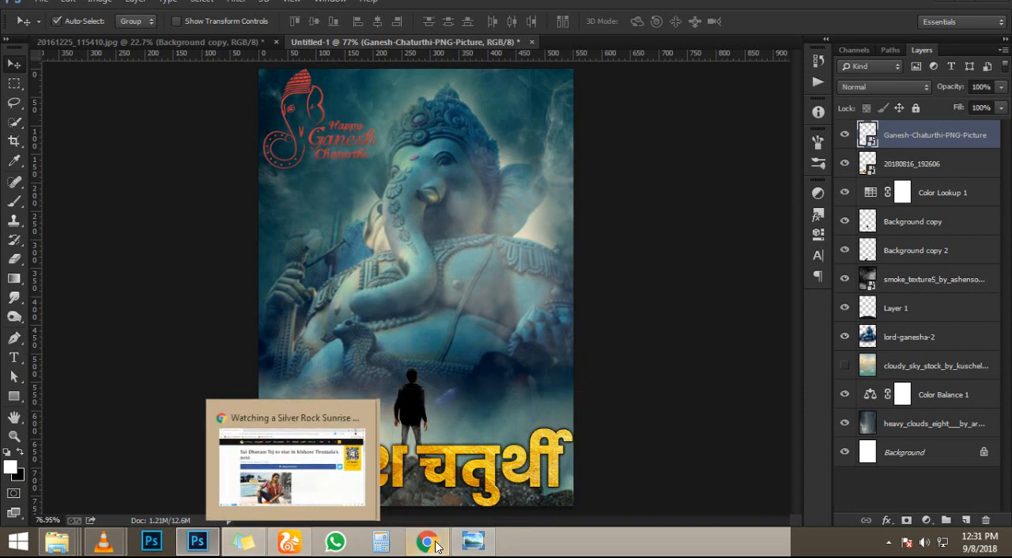
# - Close the cloud search results window and place image 17 from the happy indpendes day folder on the poster
pyautogui.moveTo(63, 546)
pyautogui.click(775, 496)
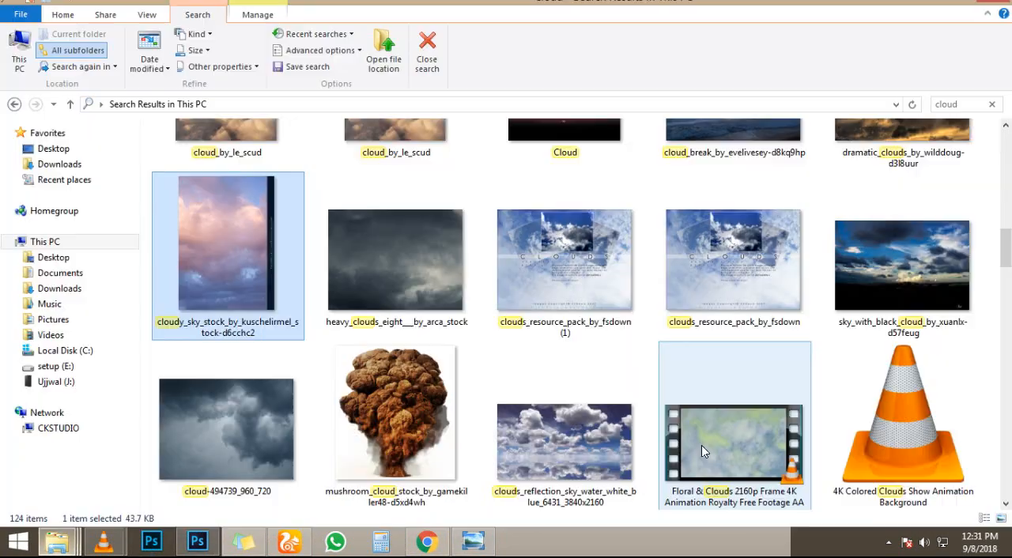
pyautogui.click(1000, 8)
pyautogui.moveTo(57, 542)
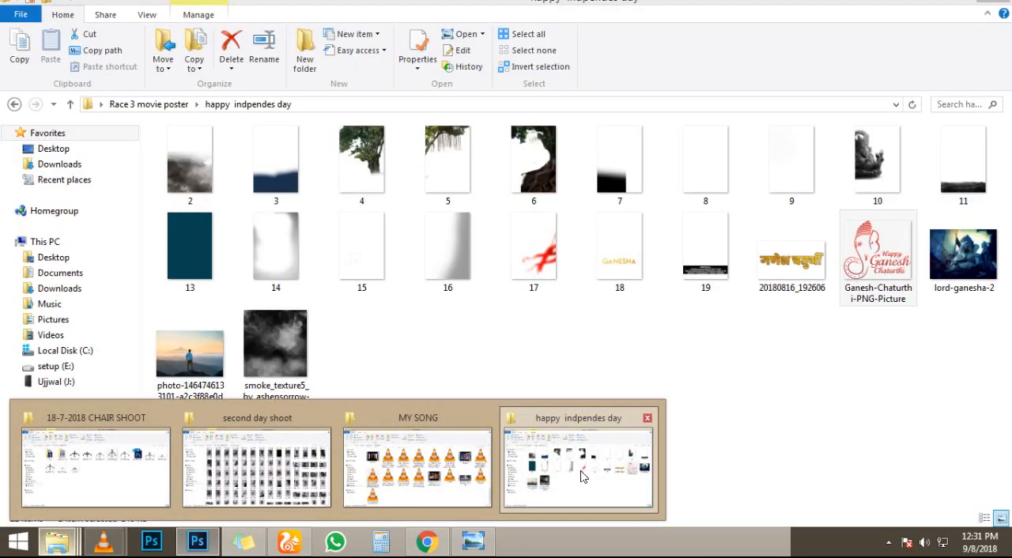
pyautogui.click(582, 475)
pyautogui.moveTo(534, 245); pyautogui.dragTo(551, 324)
pyautogui.press('Return')
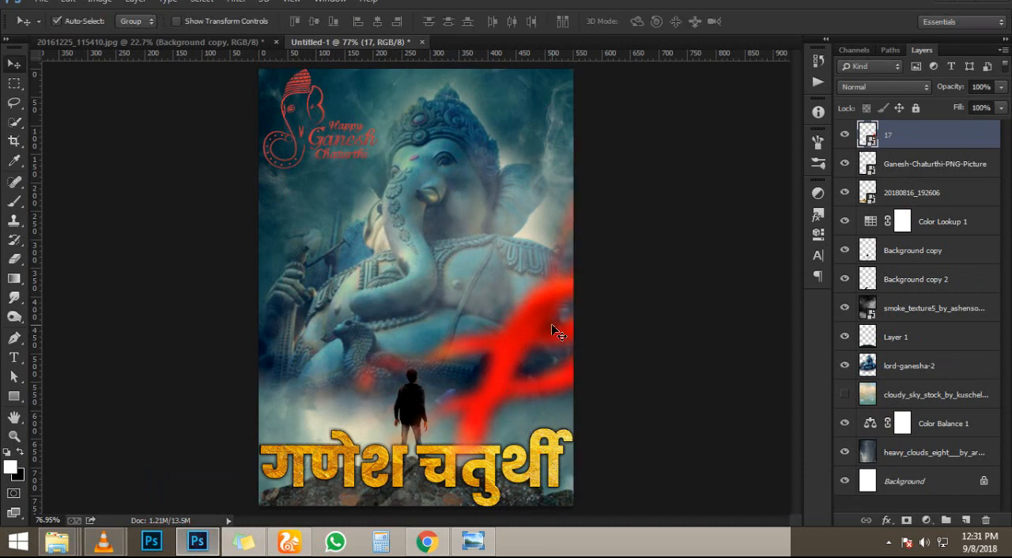
# - Try a duplicate of the red smear layer 17 higher up the poster, flipping it horizontally, and discard it
pyautogui.hotkey('ctrl', 'j')
pyautogui.hotkey('ctrl', 't')
pyautogui.moveTo(529, 352); pyautogui.dragTo(586, 253)
pyautogui.rightClick(343, 263)
pyautogui.click(425, 460)
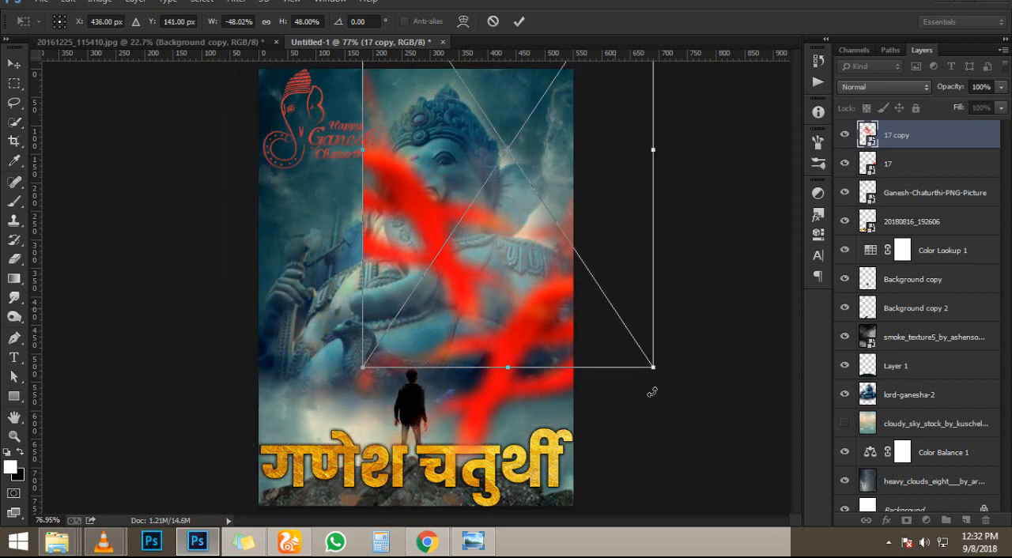
pyautogui.rightClick(541, 299)
pyautogui.click(599, 492)
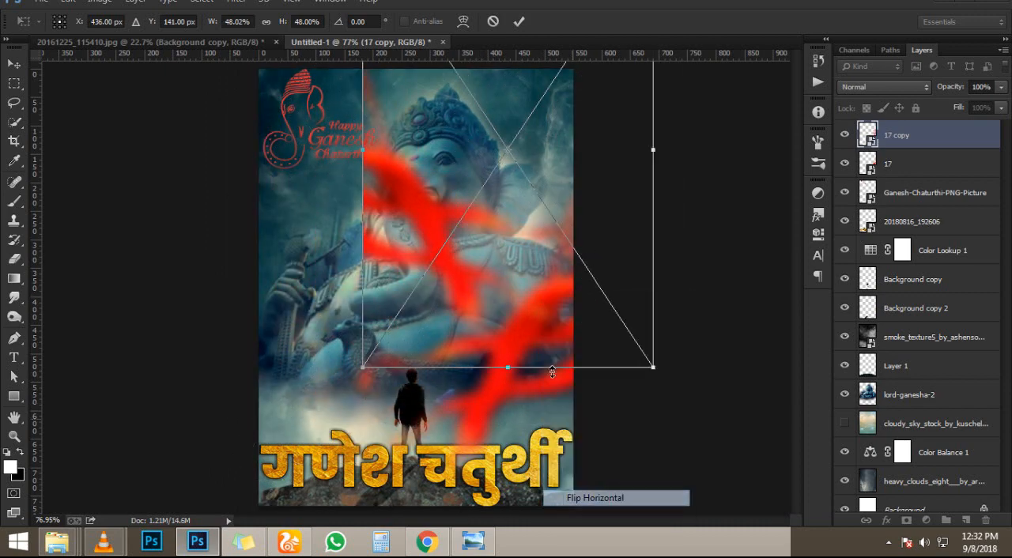
pyautogui.moveTo(604, 255); pyautogui.dragTo(526, 244)
pyautogui.press('Escape')
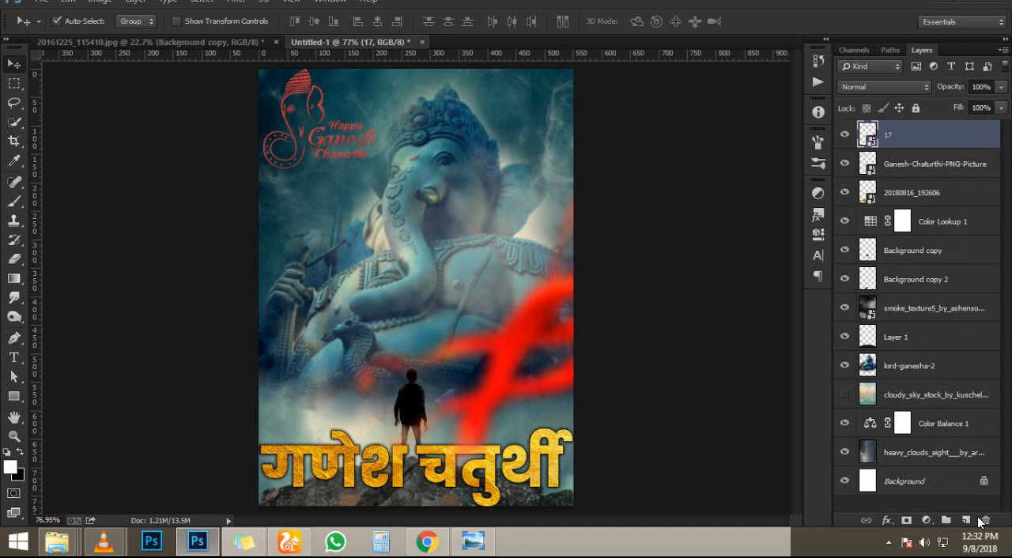
# - Add a Color Lookup adjustment layer above layer 17 with the 2Strip.look 3DLUT file
pyautogui.click(921, 519)
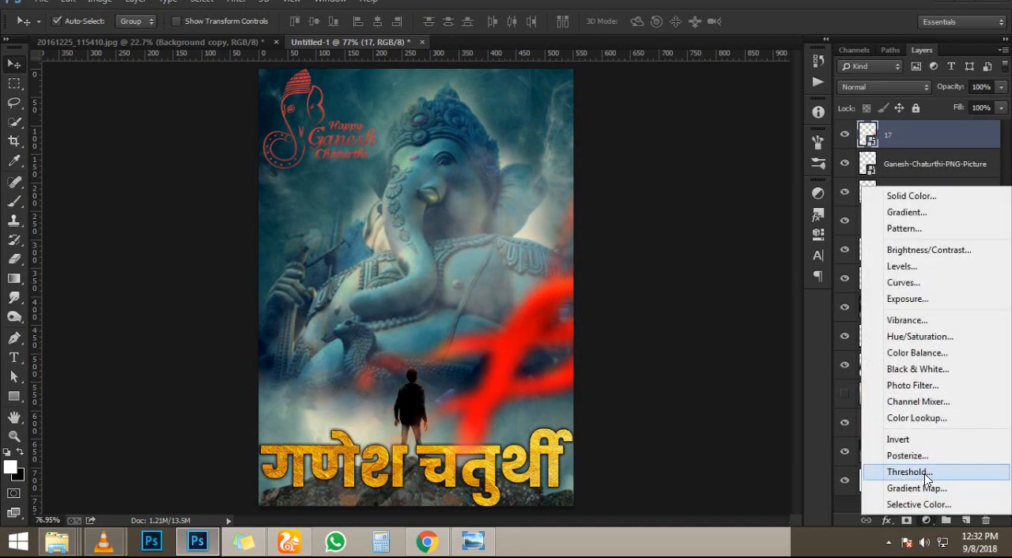
pyautogui.click(922, 418)
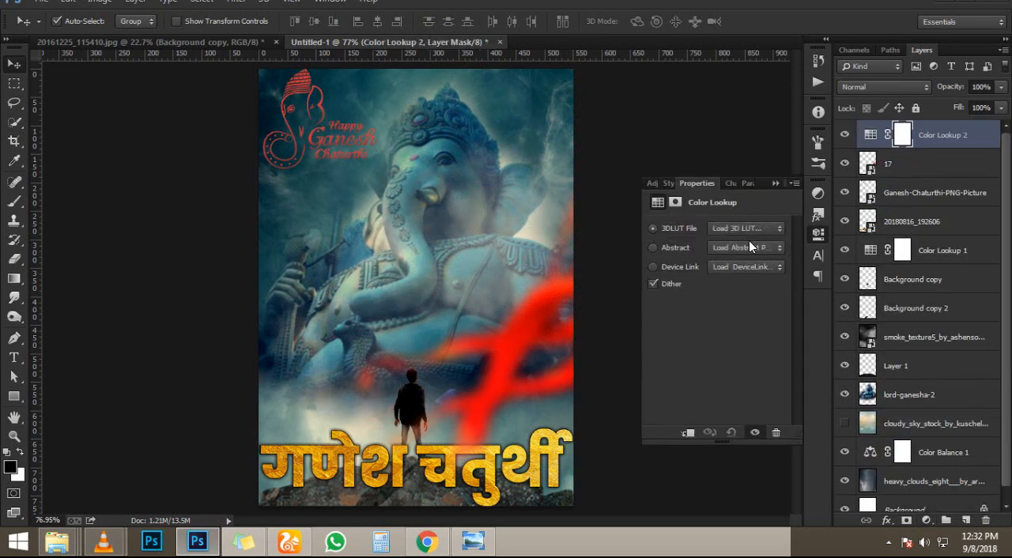
pyautogui.click(747, 230)
pyautogui.click(764, 41)
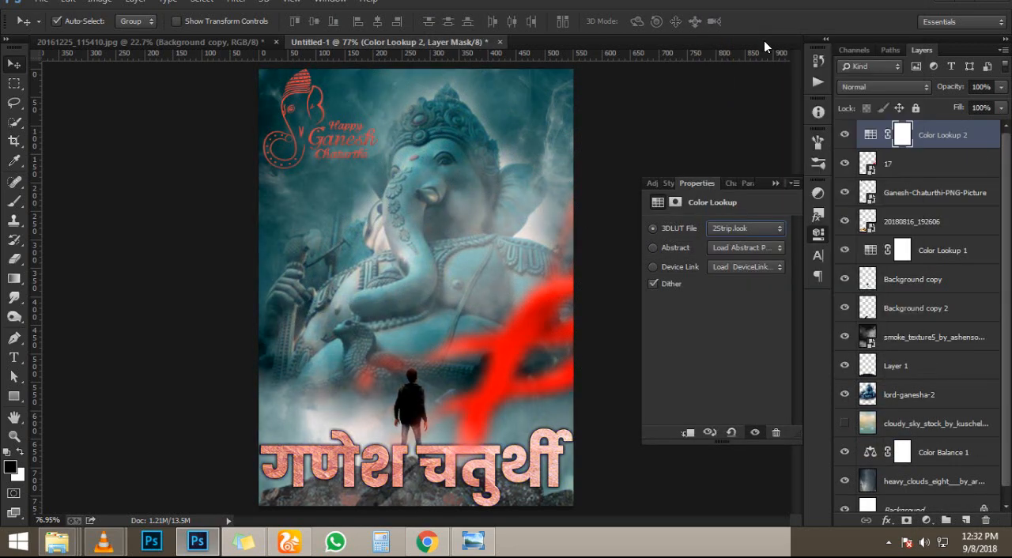
# - Try the available 3DLUT files on the Color Lookup 2 adjustment layer and settle on the TealOrangePlus preset
pyautogui.press('Down')
pyautogui.press('Down')
pyautogui.press('Down')
pyautogui.press('Down')
pyautogui.press('Down')
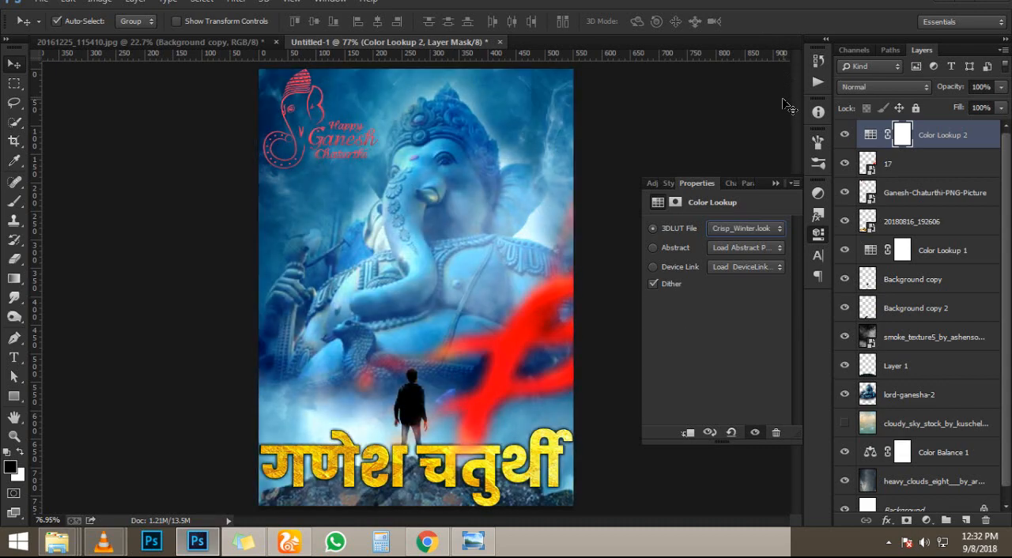
pyautogui.press('Up')
pyautogui.press('Down')
pyautogui.press('Down')
pyautogui.press('Down')
pyautogui.press('Down')
pyautogui.press('Down')
pyautogui.press('Down')
pyautogui.press('Down')
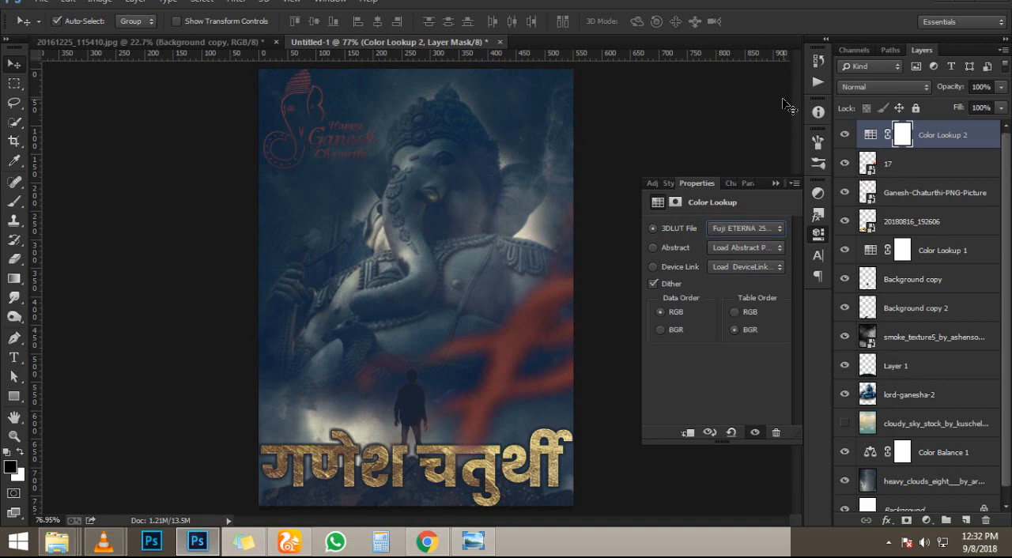
pyautogui.press('Down')
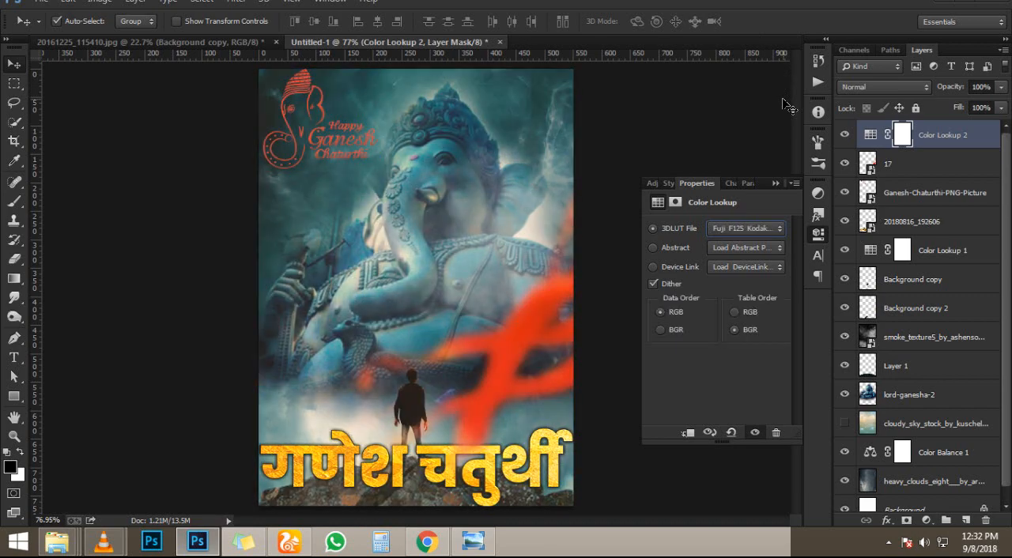
pyautogui.press('Down')
pyautogui.press('Down')
pyautogui.press('Down')
pyautogui.press('Down')
pyautogui.press('Down')
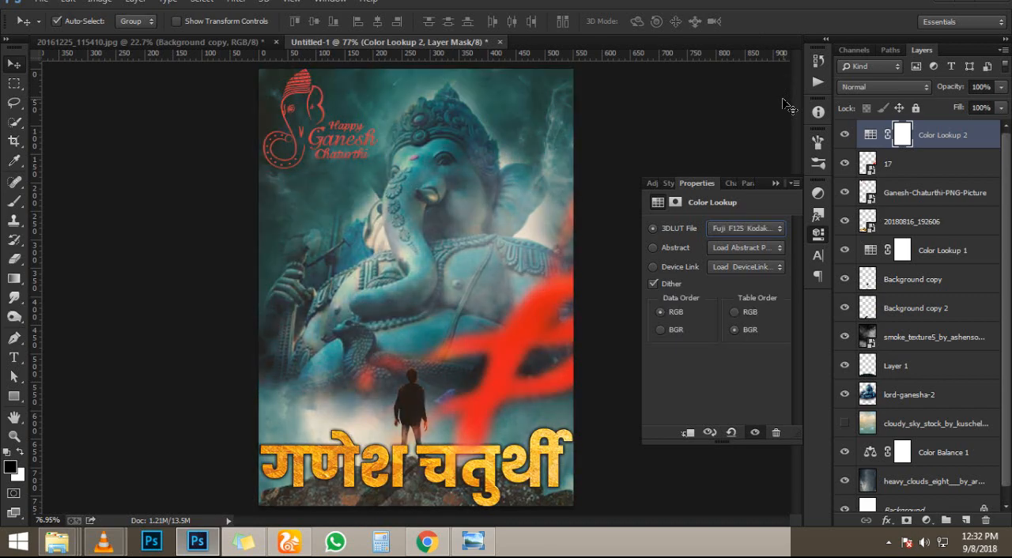
pyautogui.press('Down')
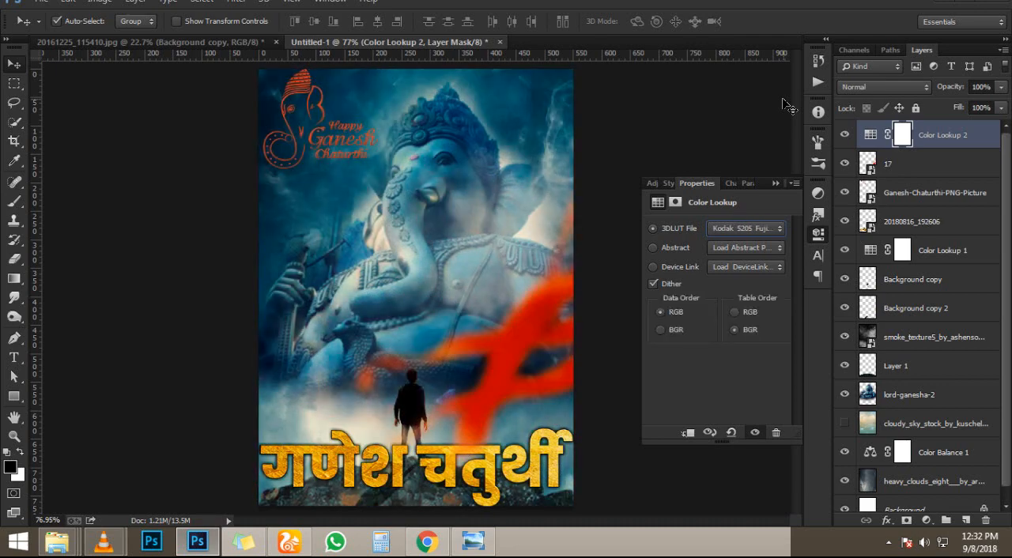
pyautogui.press('Down')
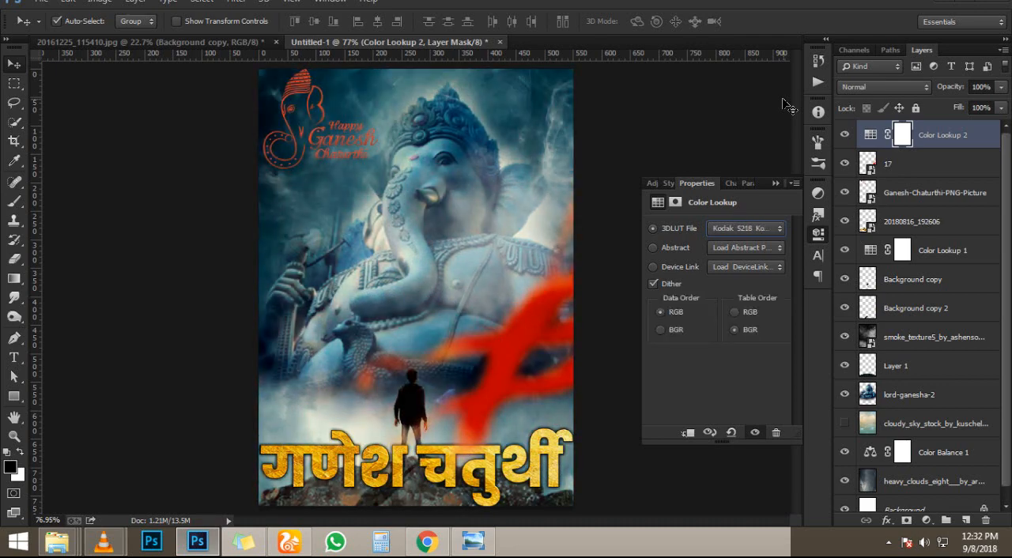
pyautogui.press('Down')
pyautogui.press('Down')
pyautogui.press('Down')
pyautogui.press('Down')
pyautogui.press('Down')
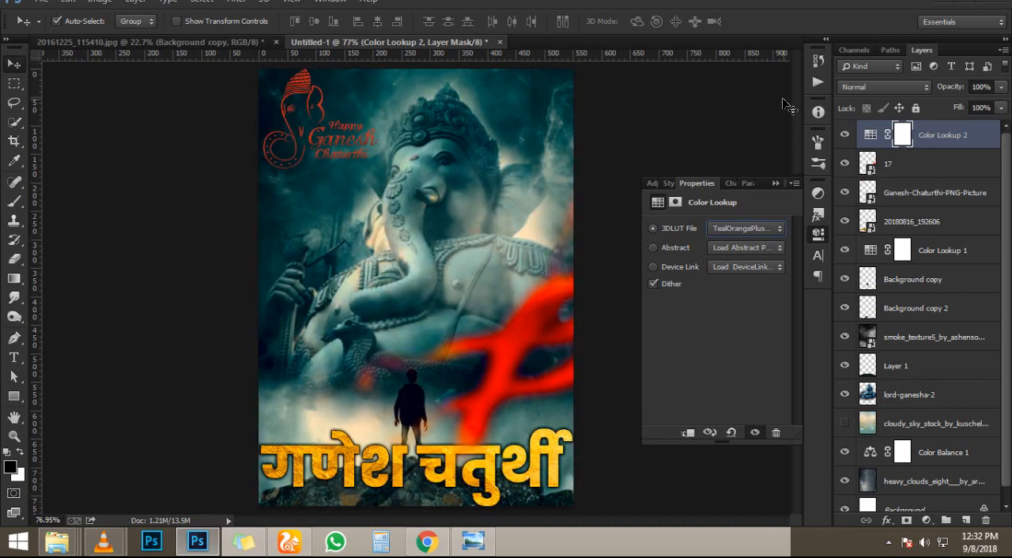
pyautogui.press('Down')
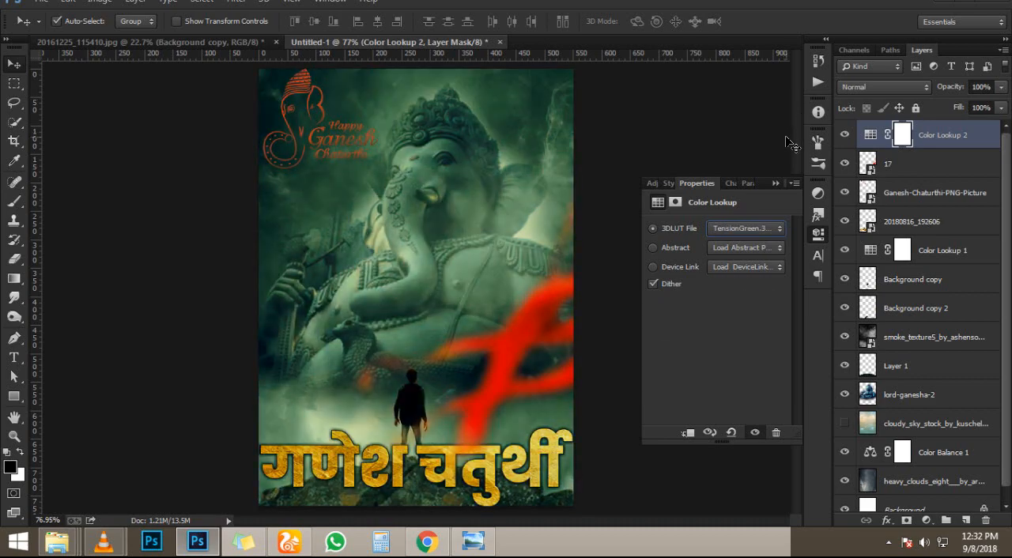
pyautogui.press('Up')
pyautogui.press('Up')
pyautogui.press('Down')
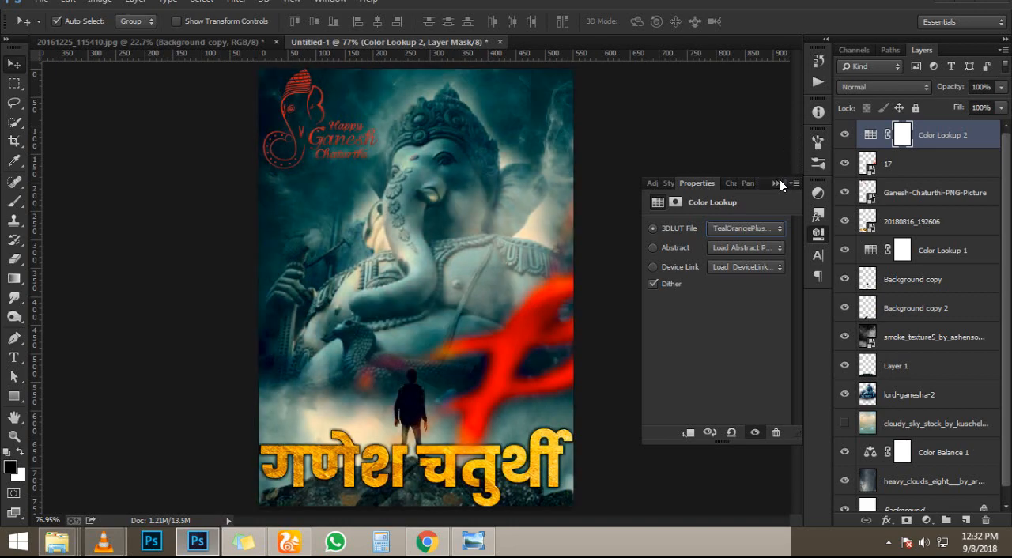
# - Collapse the Color Lookup properties and lower the Color Lookup 2 layer's opacity to 47%, checking the poster's grading up close
pyautogui.click(779, 182)
pyautogui.moveTo(954, 94); pyautogui.dragTo(955, 93)
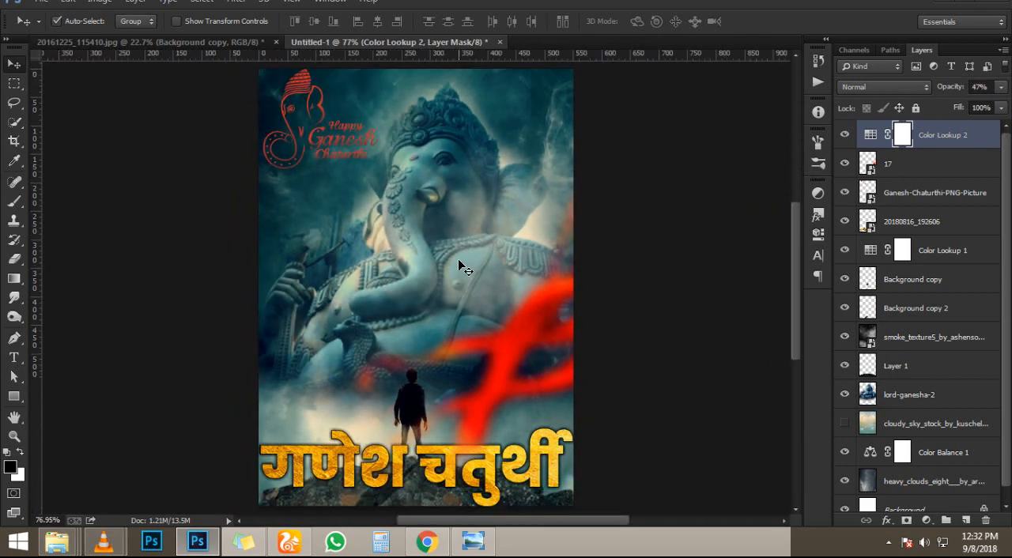
pyautogui.scroll(3, 307, 149)
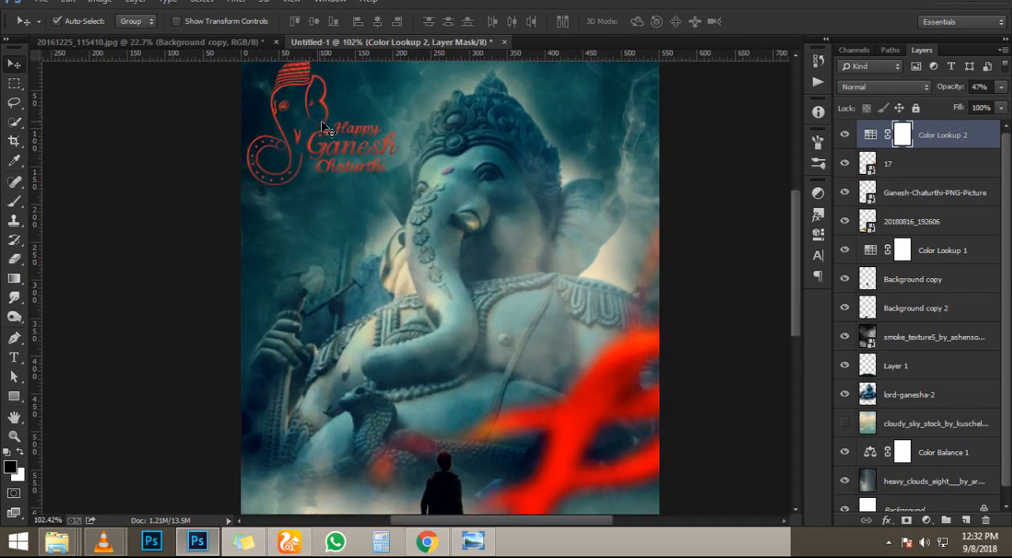
pyautogui.scroll(-5, 320, 125)
pyautogui.scroll(2, 348, 162)
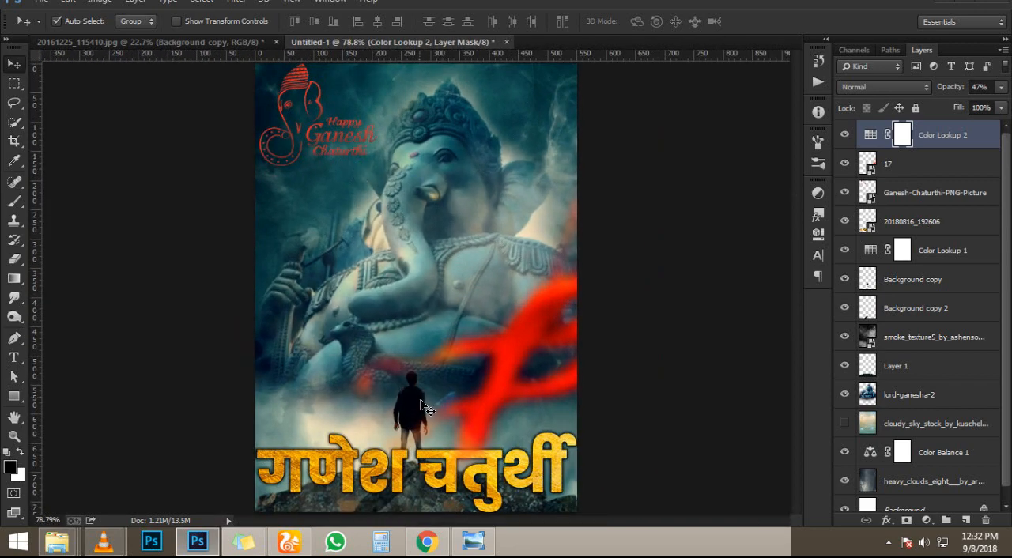